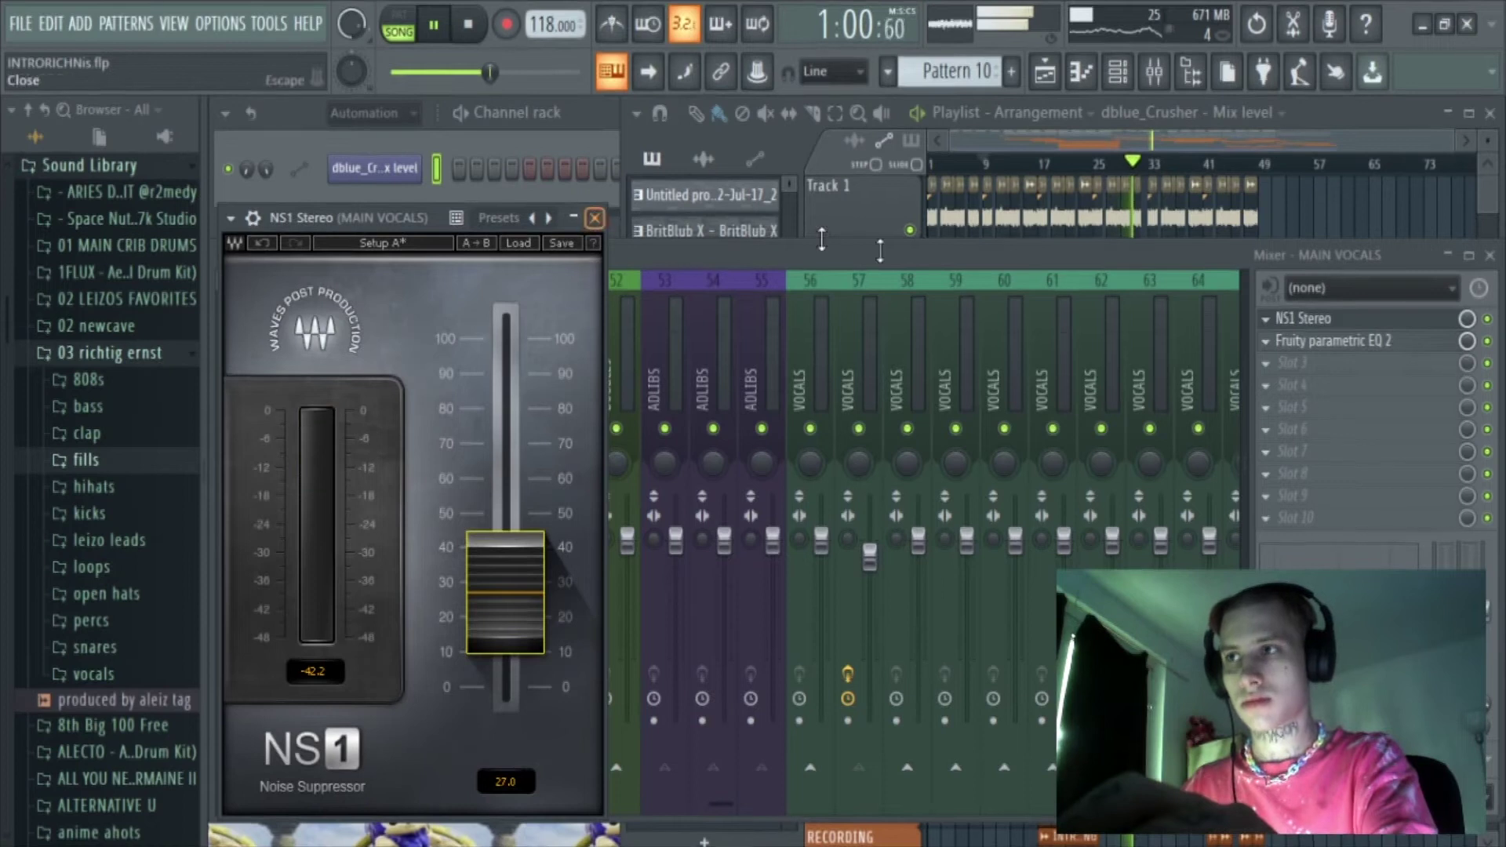
Step: Close NS1 Stereo, open the main vocals' Fruity parametric EQ 2, and set high-shelf band 7 to about 2.3 dB at 2751 Hz
click(595, 218)
click(1370, 343)
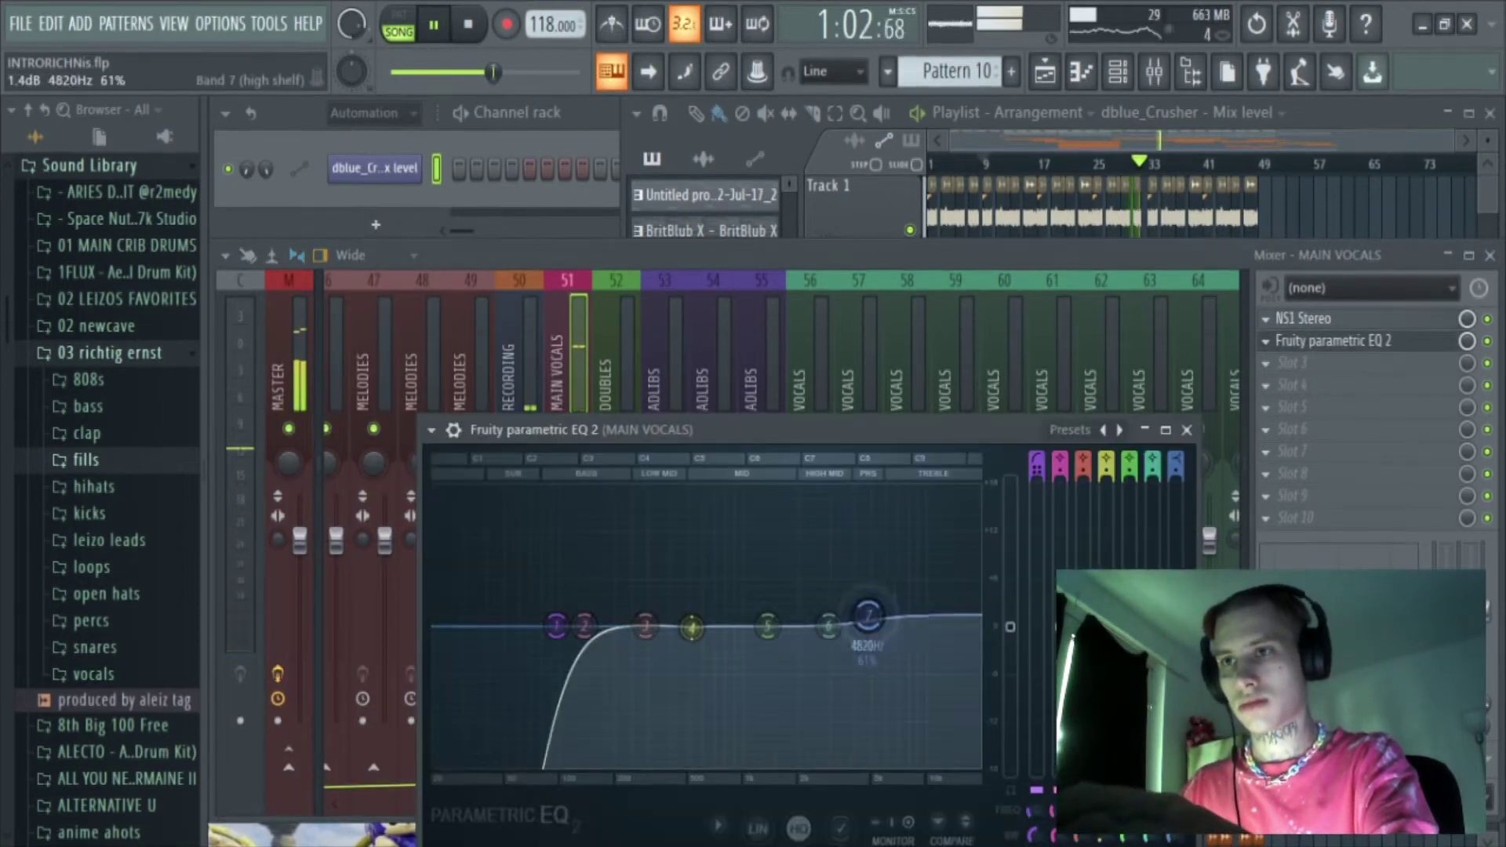
drag(868, 616, 823, 607)
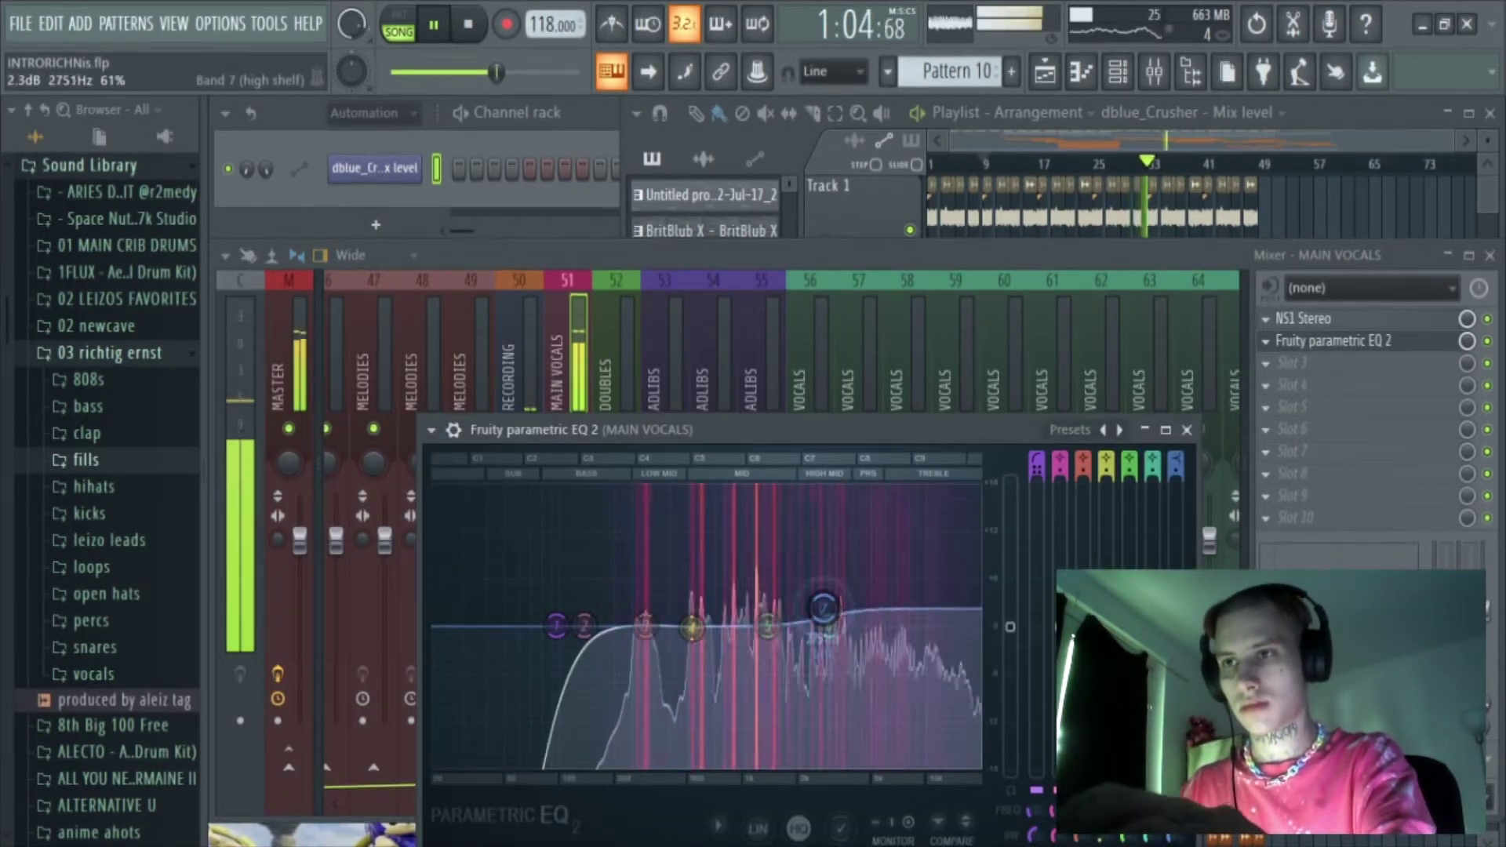
Step: Raise EQ band 5 to about 3.5 dB near 1235 Hz, narrow its width to 9%, and close the EQ
drag(767, 626, 759, 596)
scroll(756, 519, down, 5)
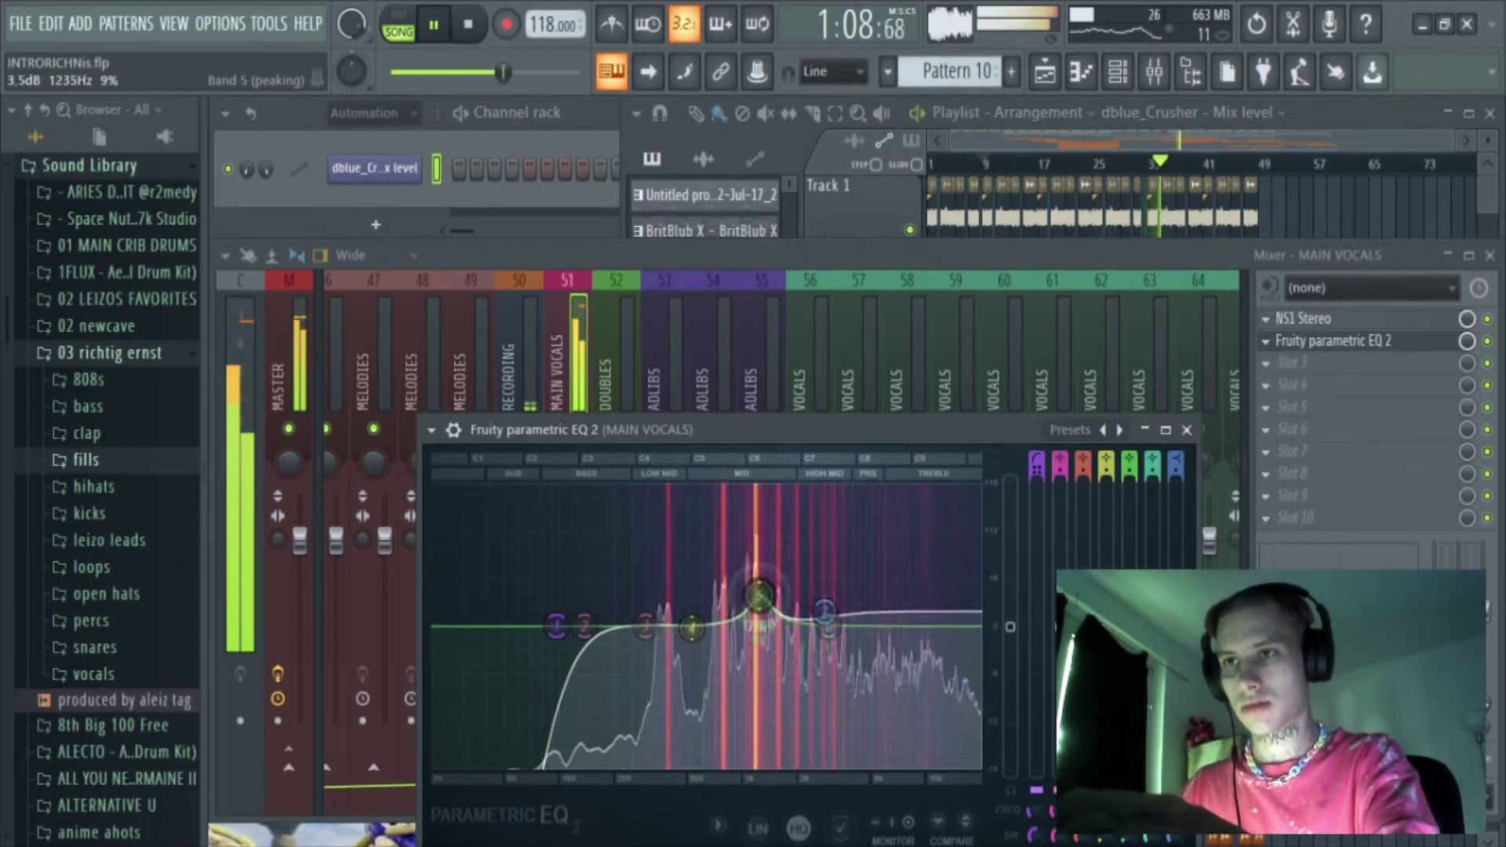
click(1186, 430)
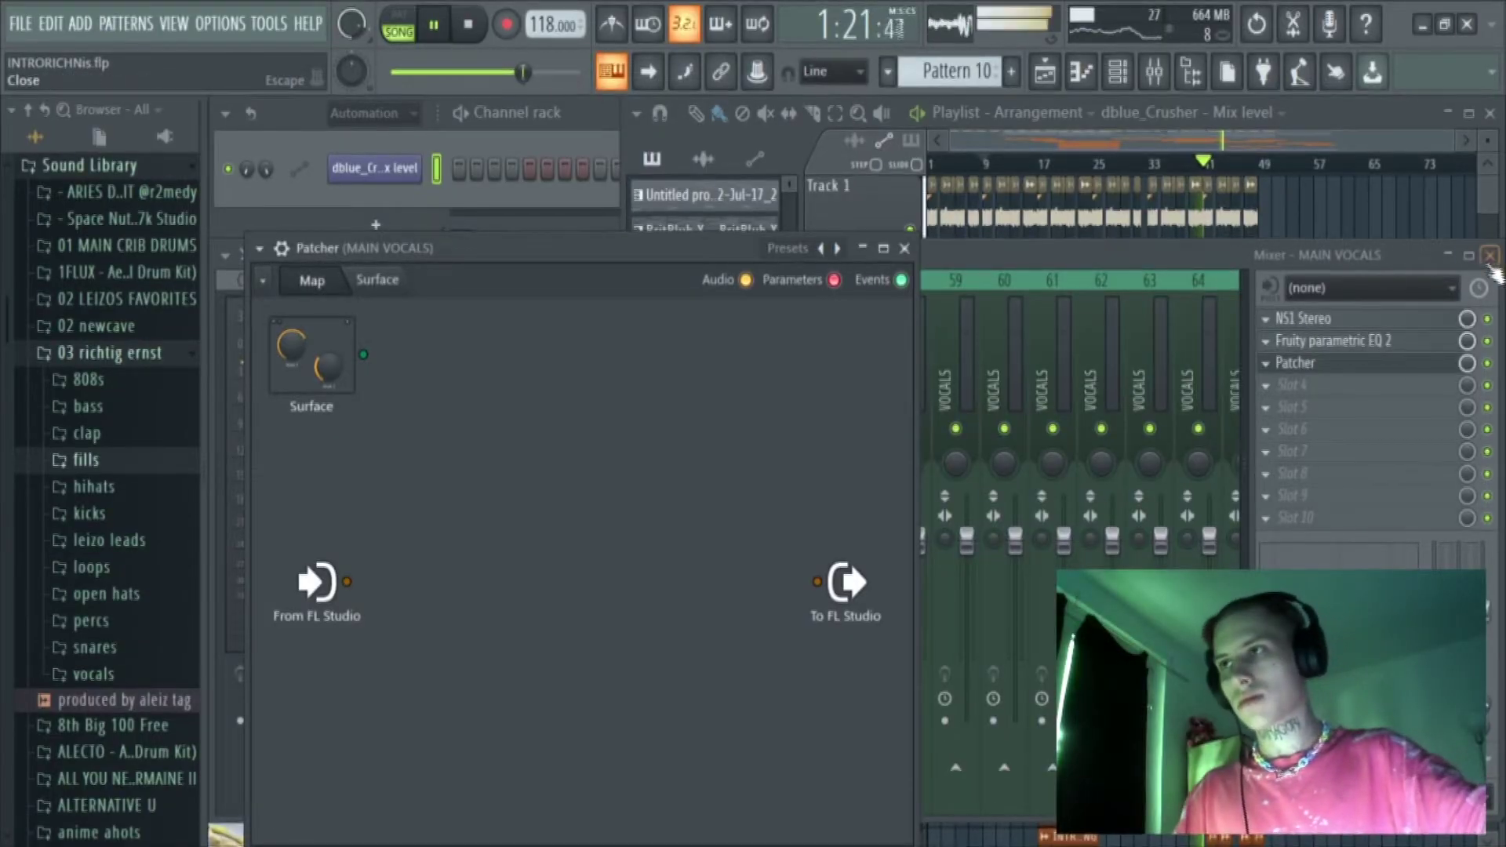
Step: Close the mixer and select bars 9 to 17 on the playlist timeline for looped playback
click(1490, 257)
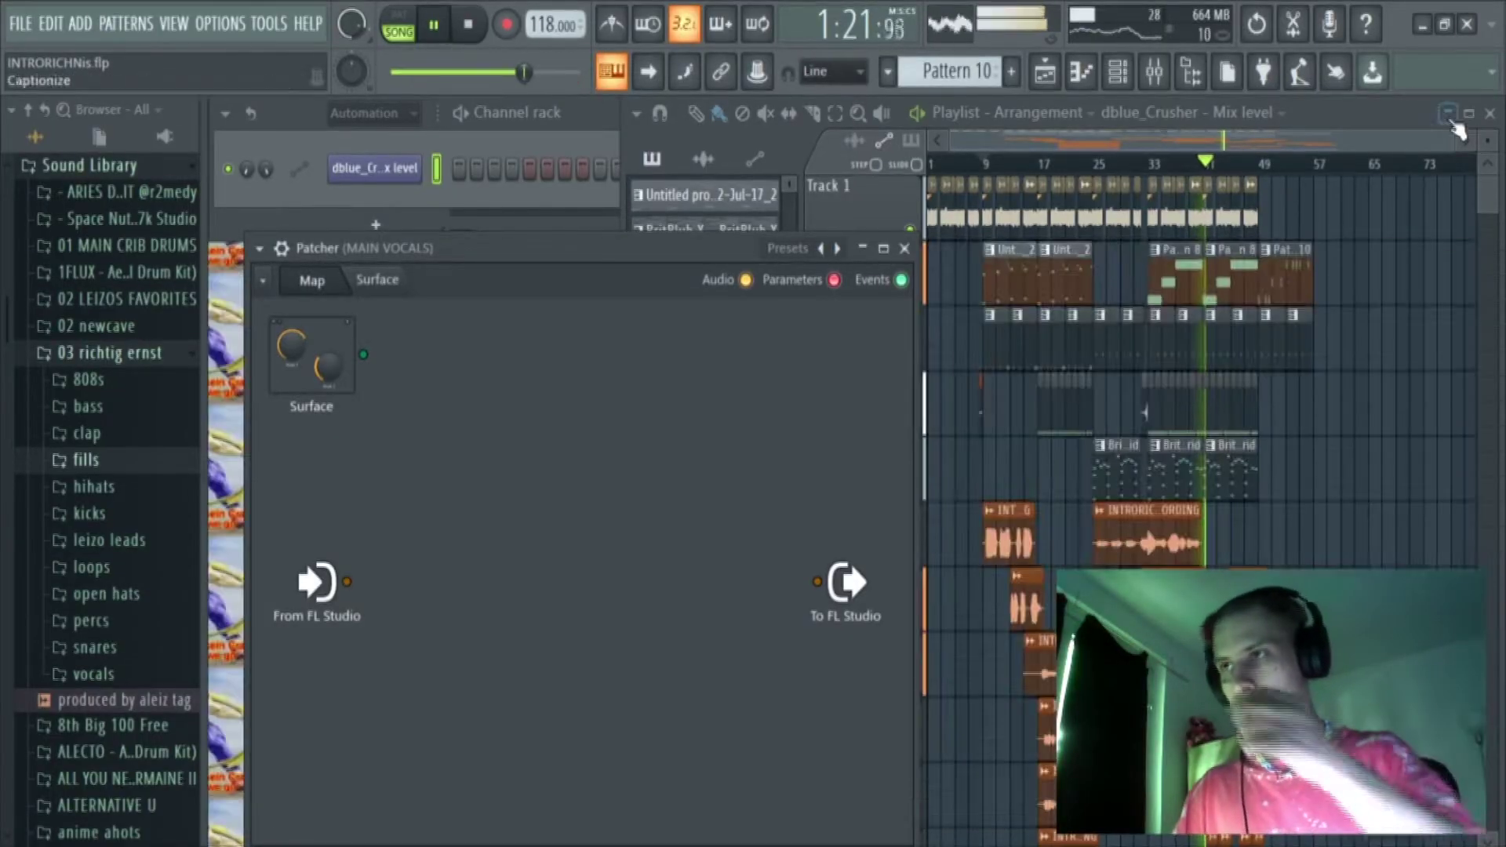
drag(1448, 137, 1192, 146)
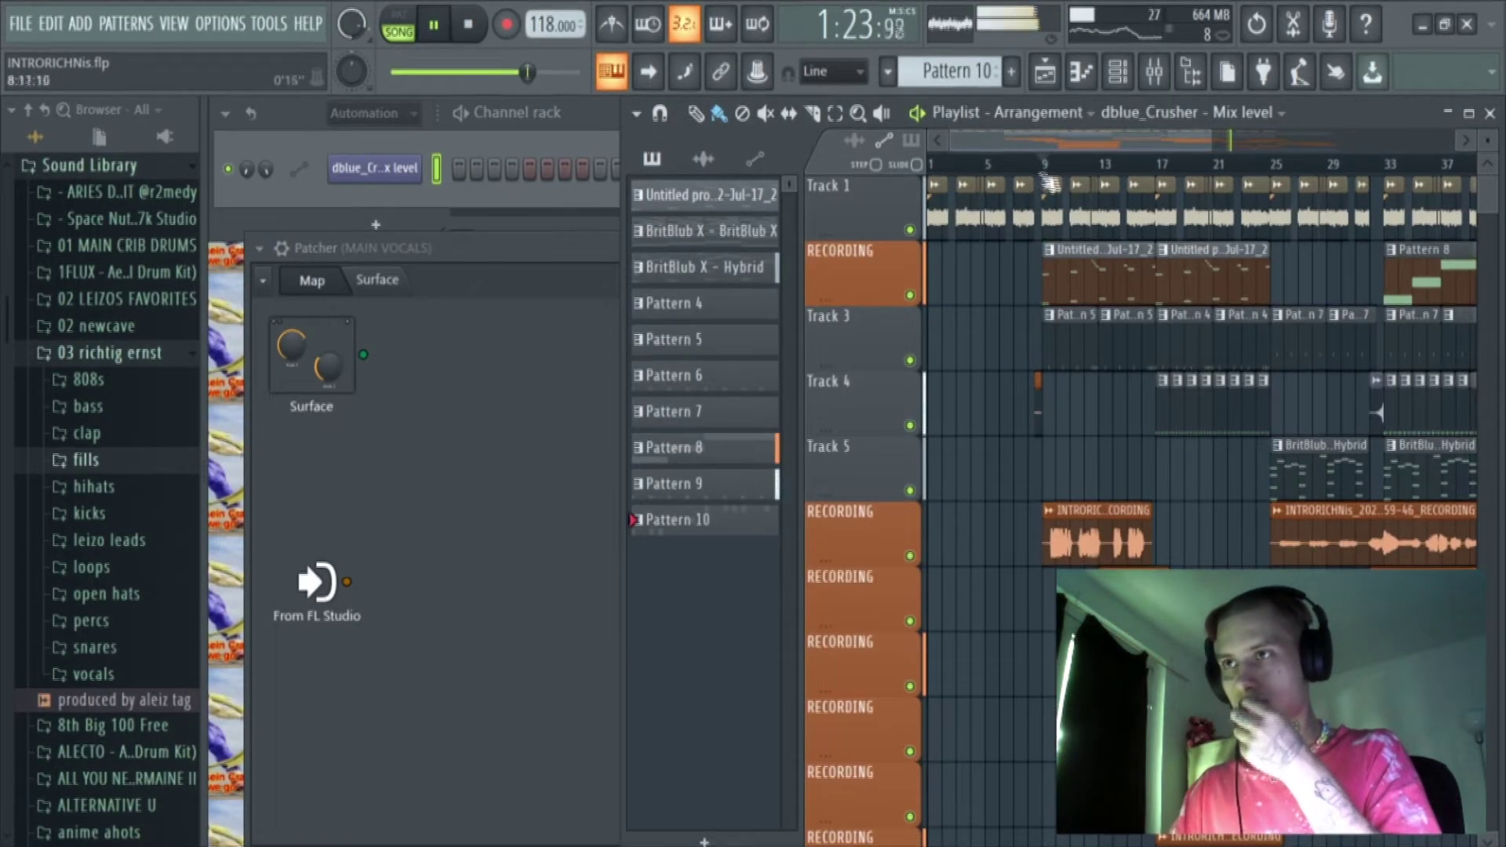
click(1048, 179)
drag(1049, 180, 1153, 181)
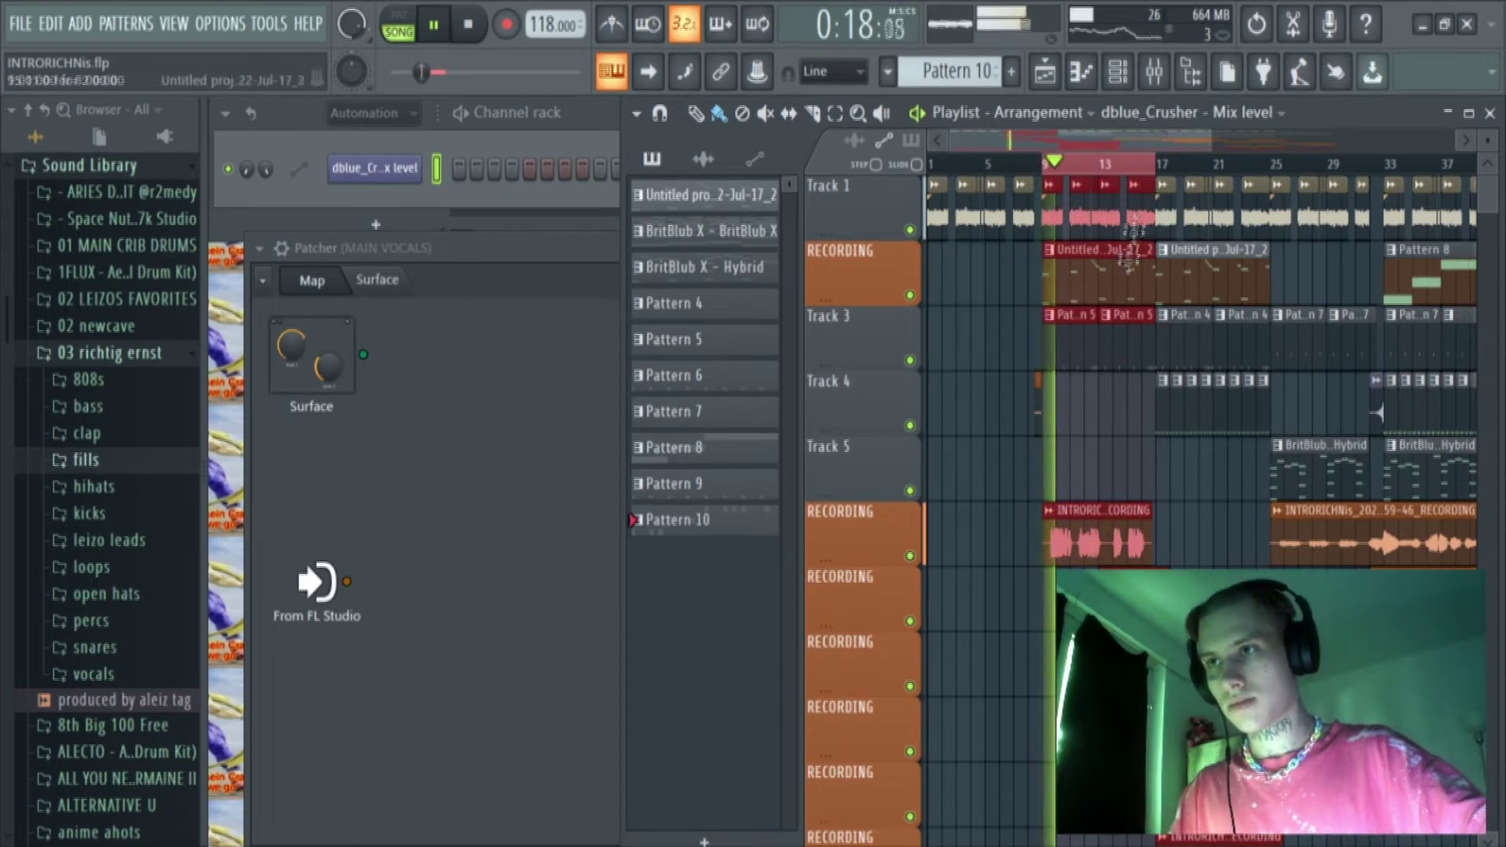
Step: Add Vocal Rider Stereo to the Patcher map between From FL Studio and To FL Studio, and open it
click(455, 264)
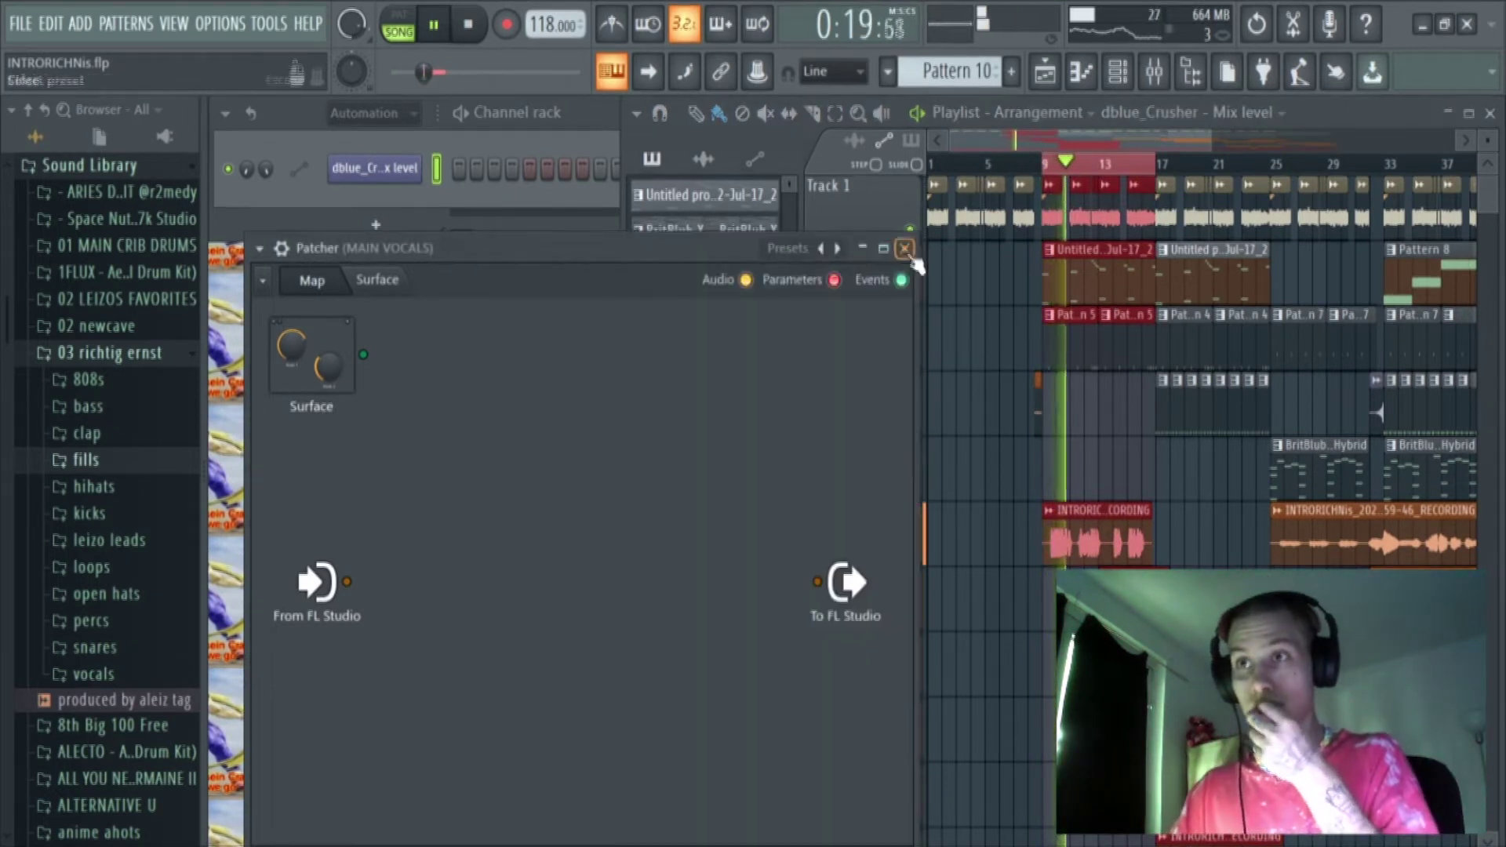
right_click(449, 565)
click(478, 558)
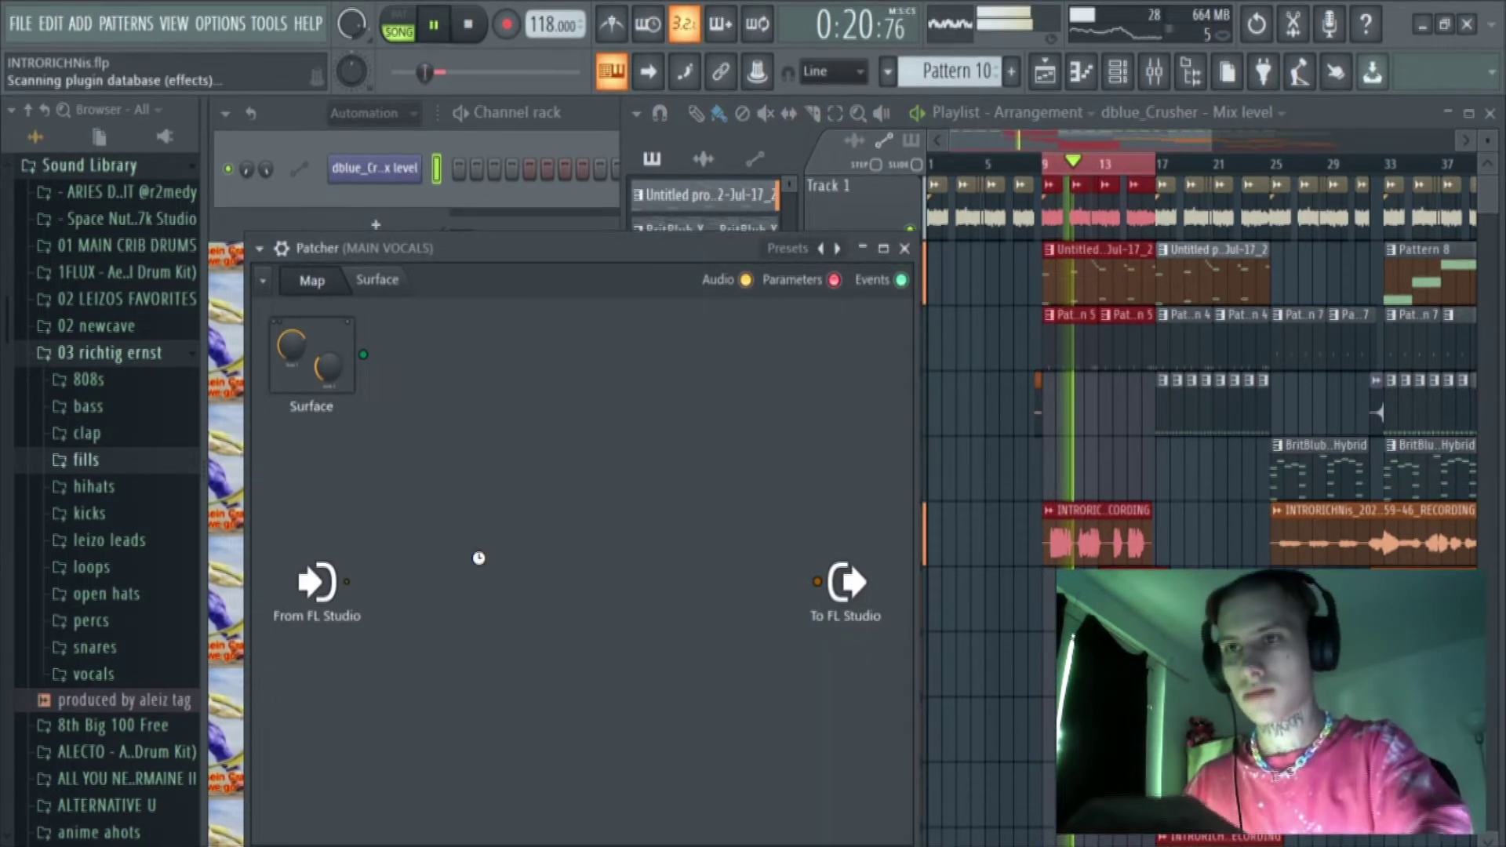
text(vocal)
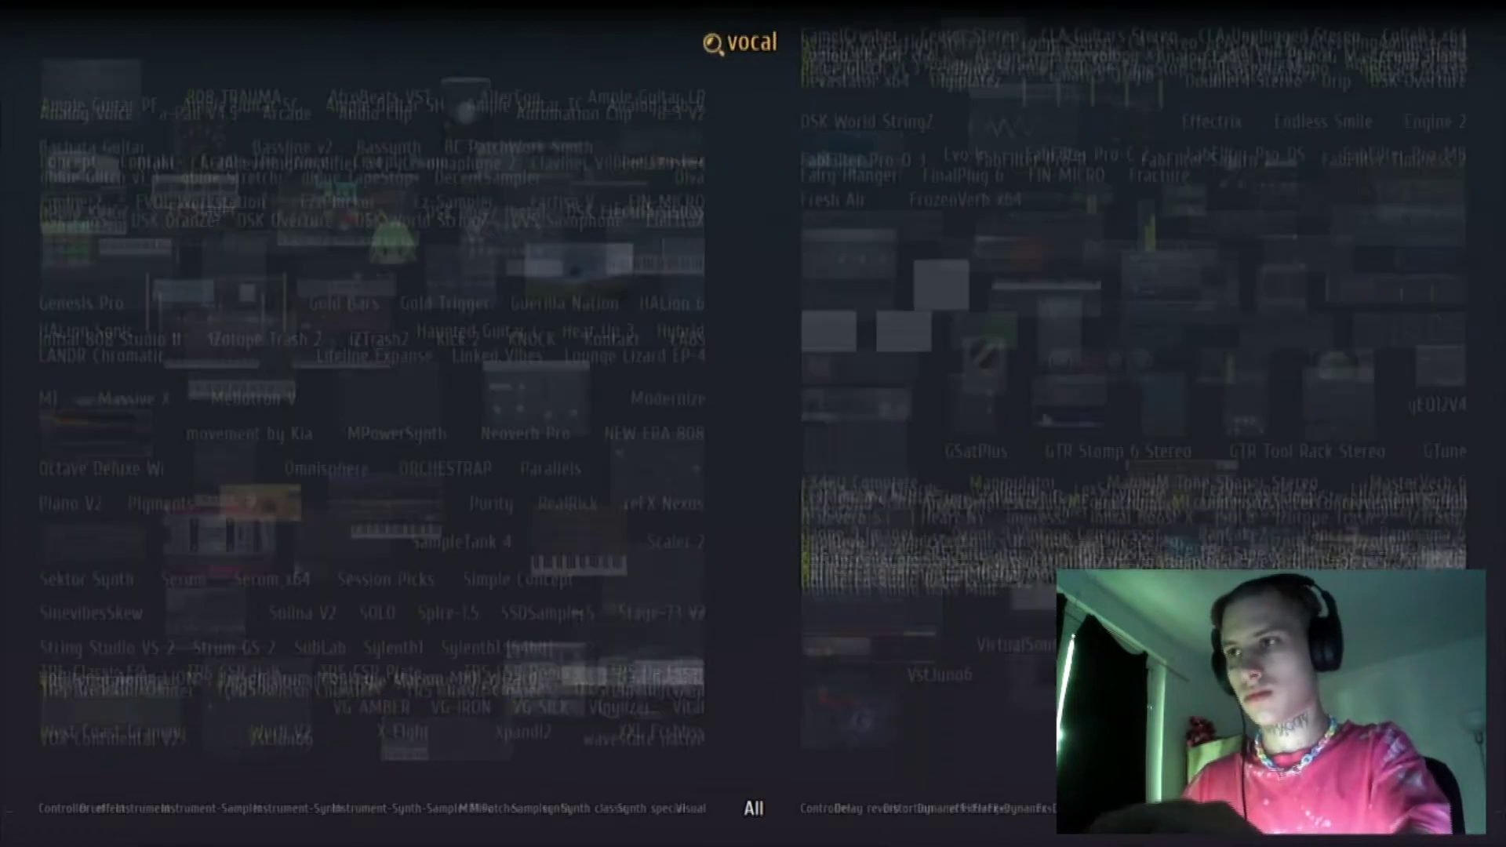
key(Escape)
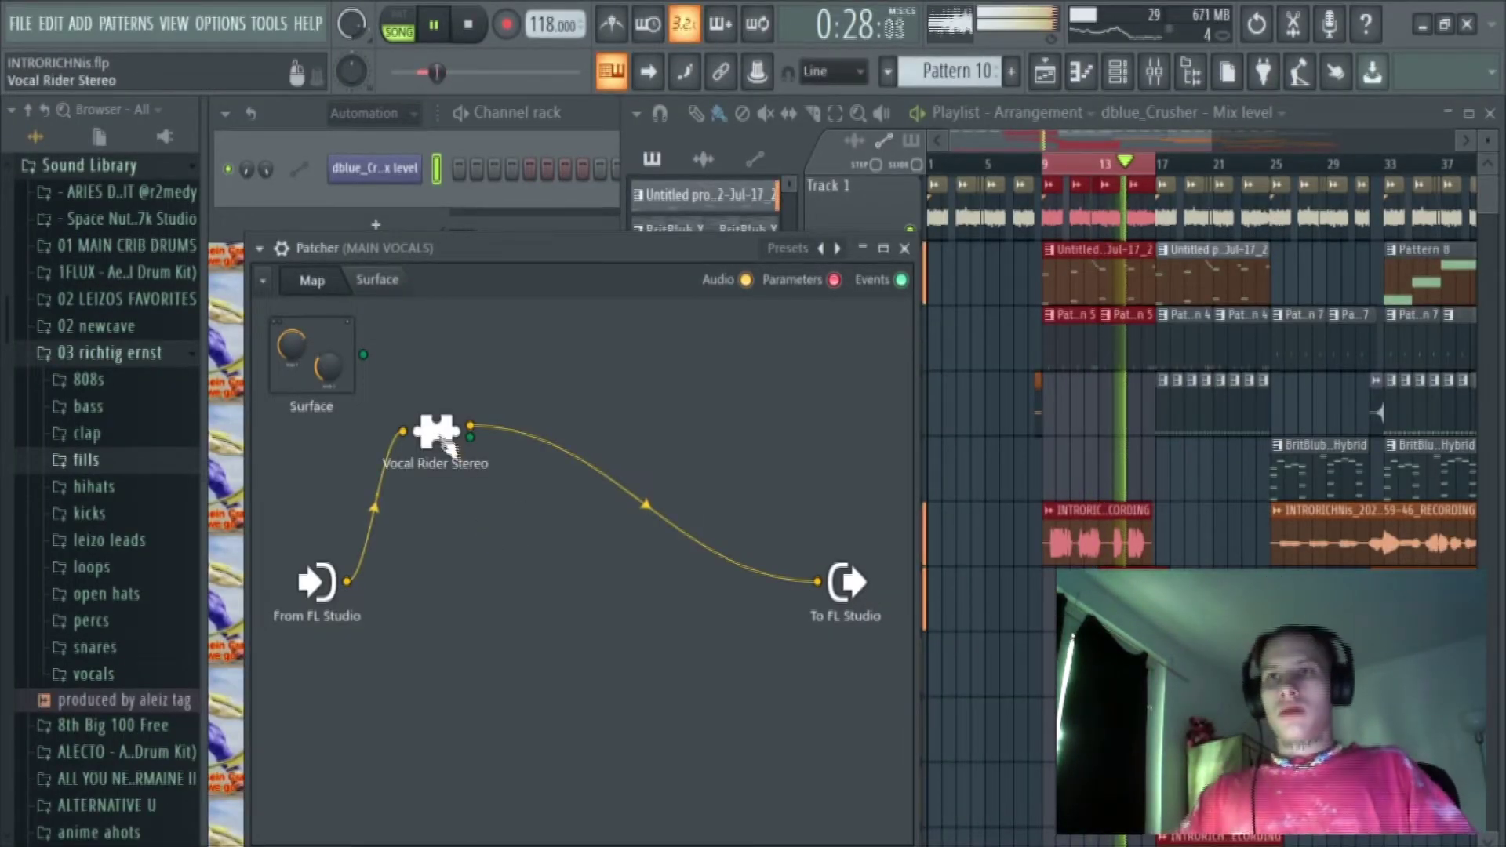
double_click(443, 443)
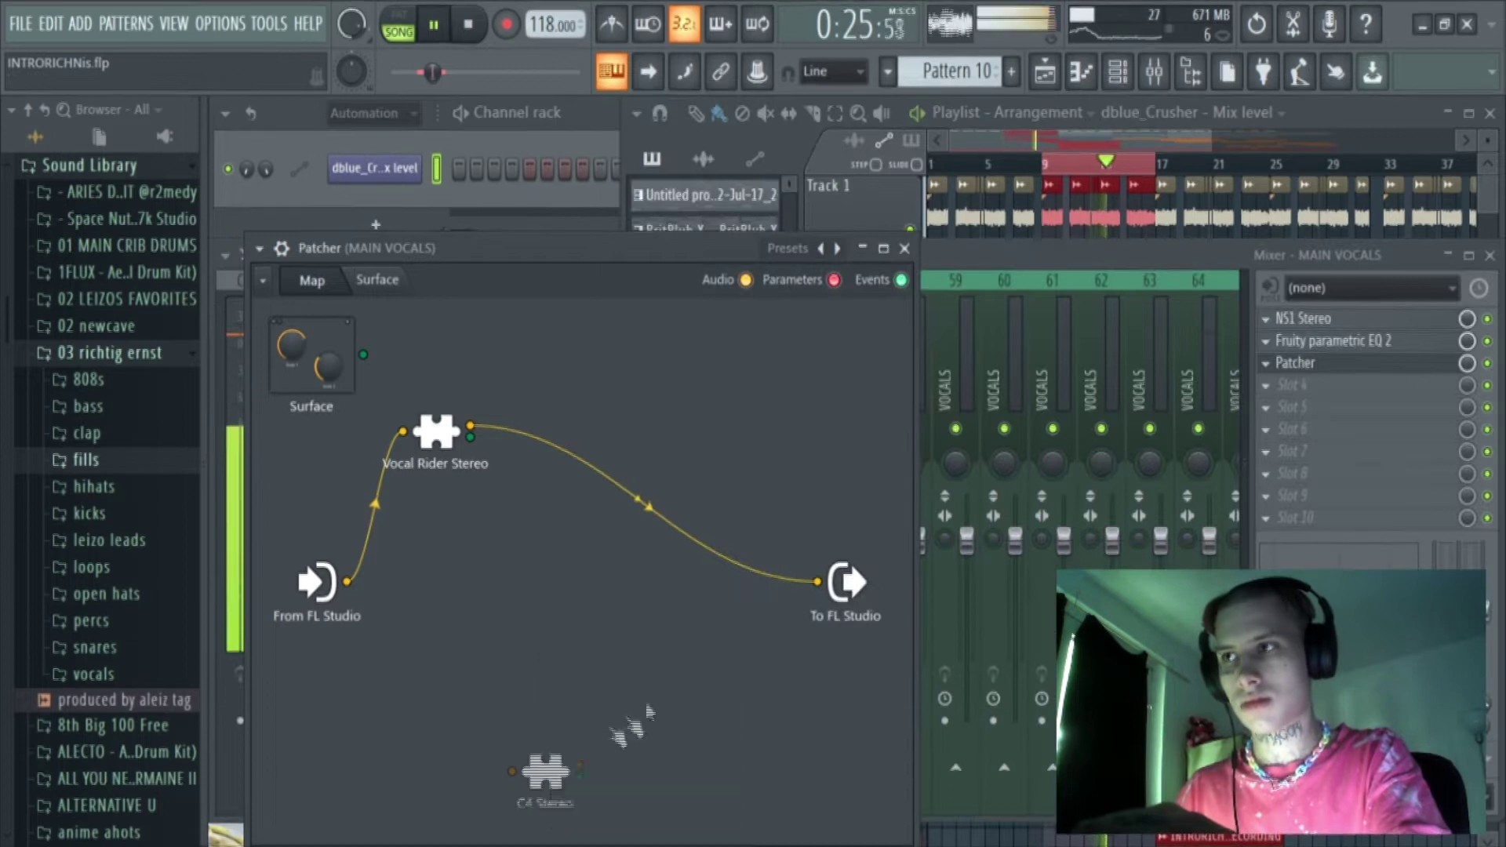
Step: In the main vocals' EQ, sweep a narrow band 2 boost, set the band as a low-mid cut, and sweep band 4 with a boost
click(1334, 341)
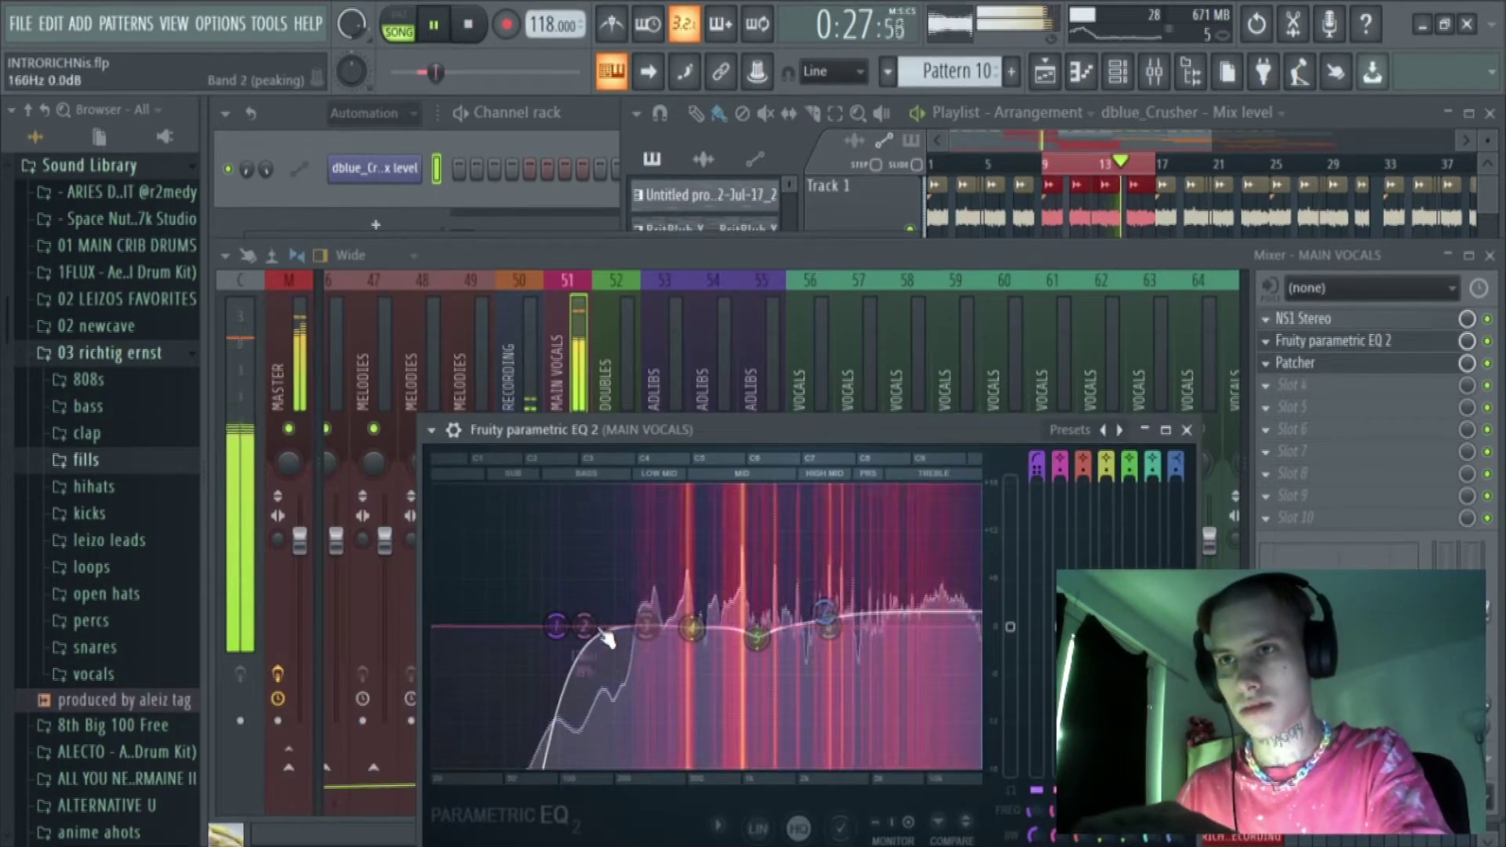
drag(600, 628, 616, 549)
scroll(620, 502, down, 5)
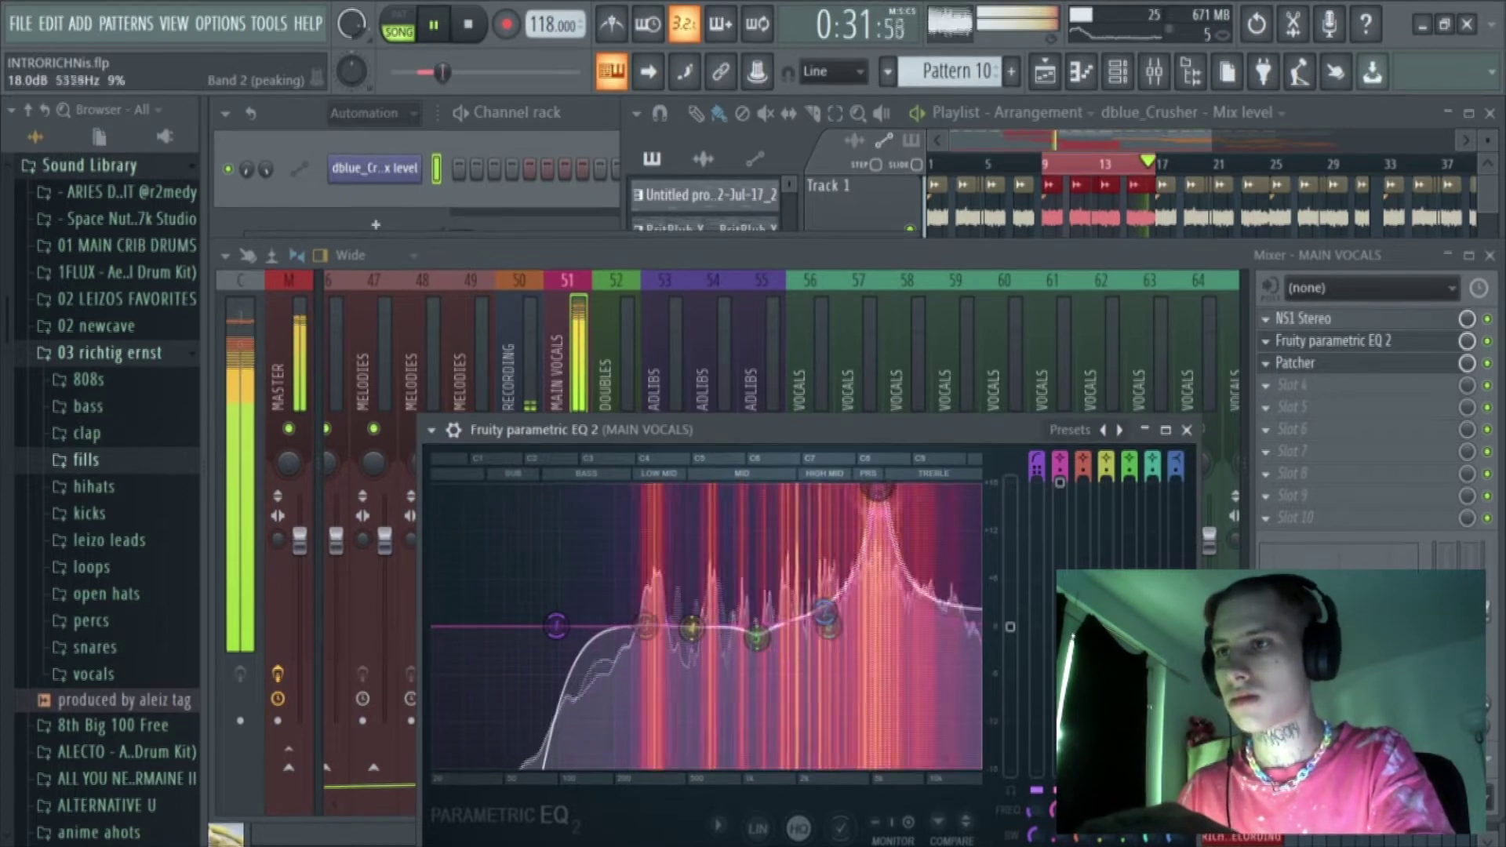
drag(892, 491, 656, 678)
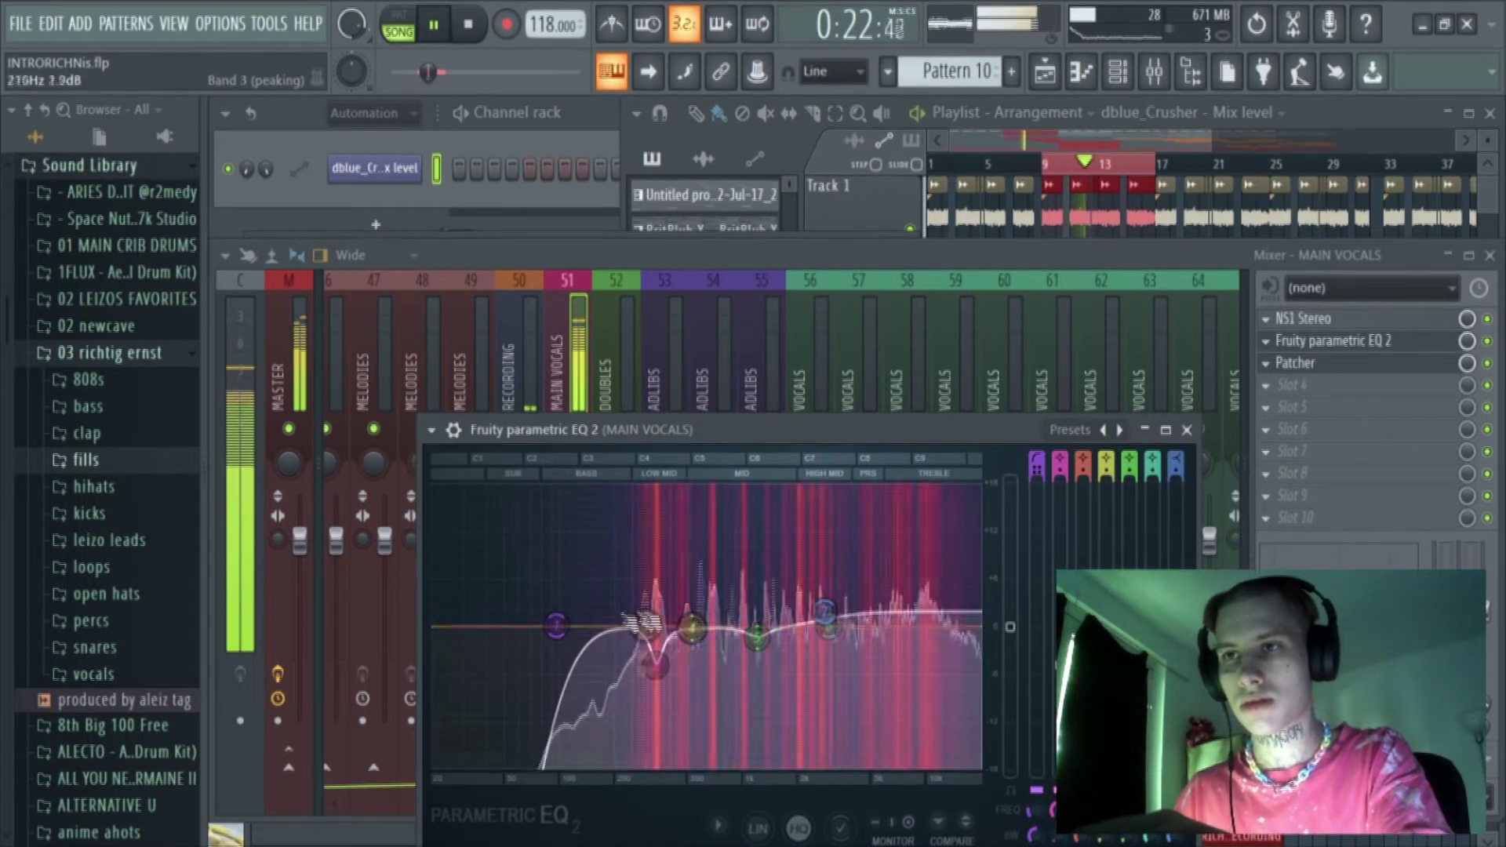
drag(695, 634, 832, 492)
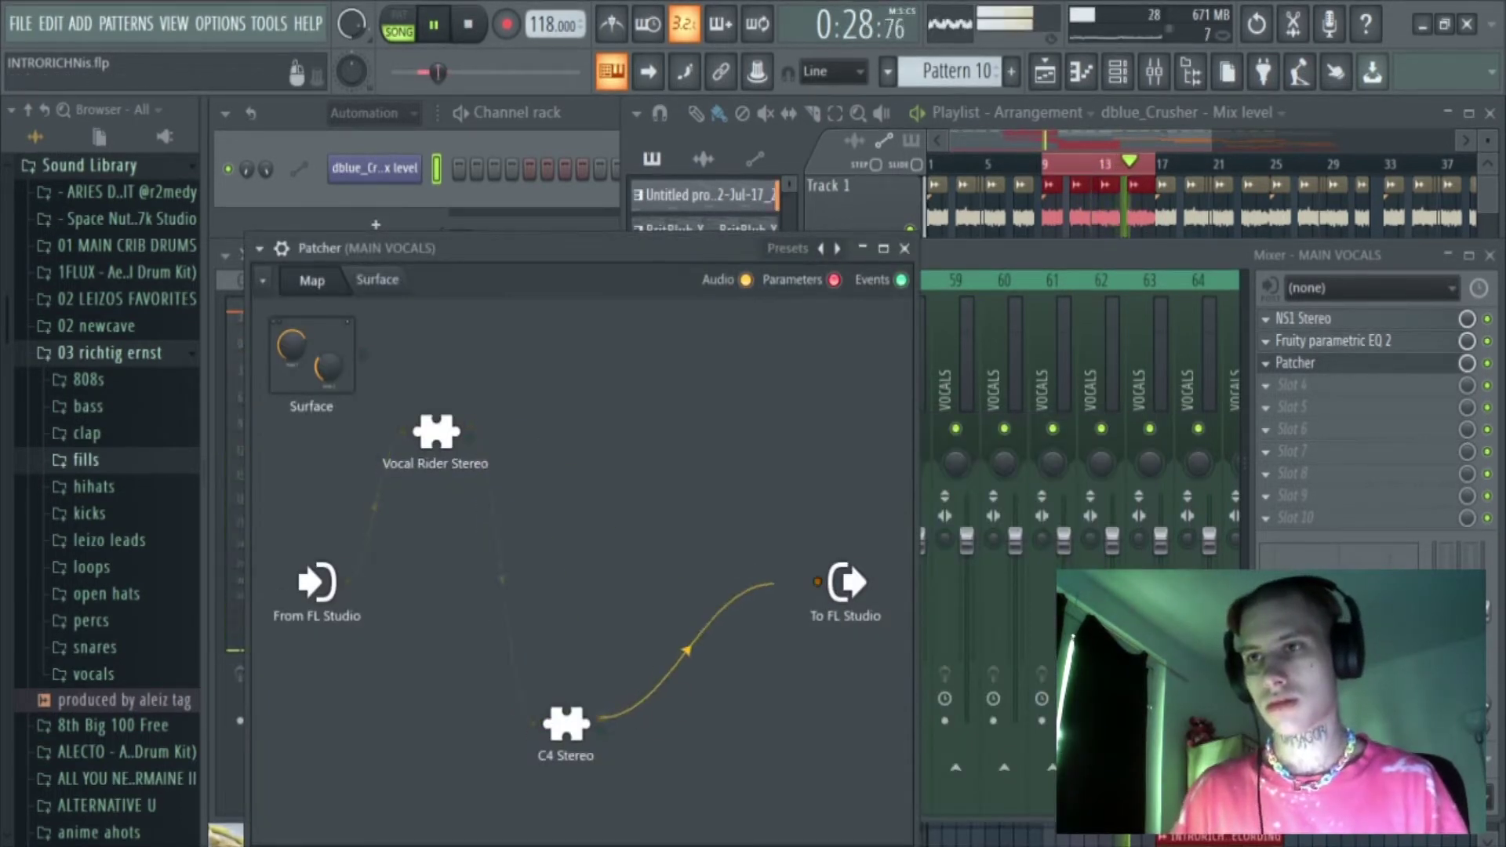
Step: Solo band 1 in C4 Stereo, mute the first three playlist tracks, and set low crossover 67 Hz, threshold -72.5 and range -9.7
click(506, 749)
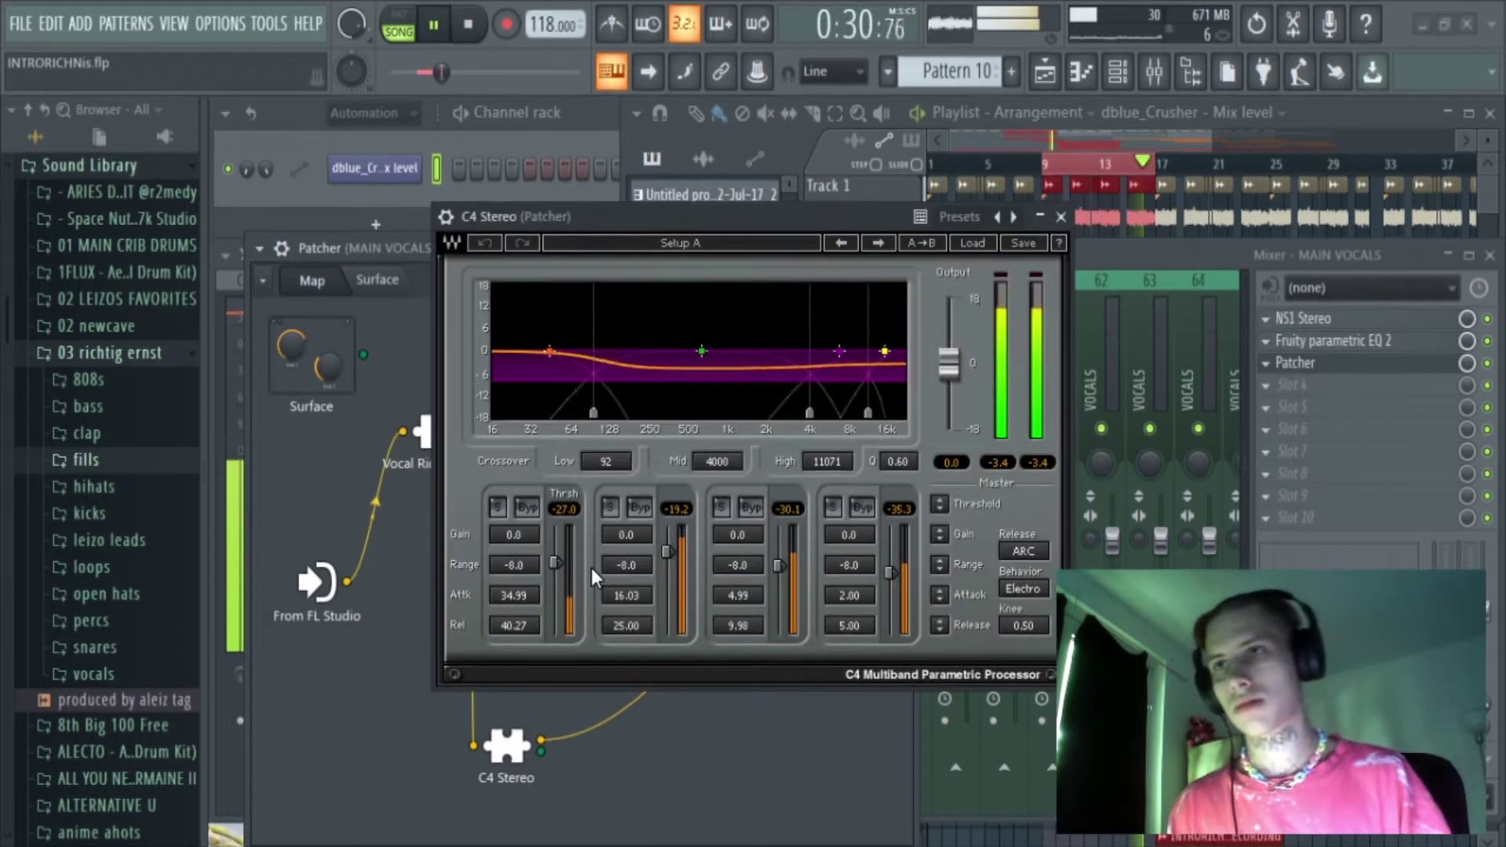
click(497, 507)
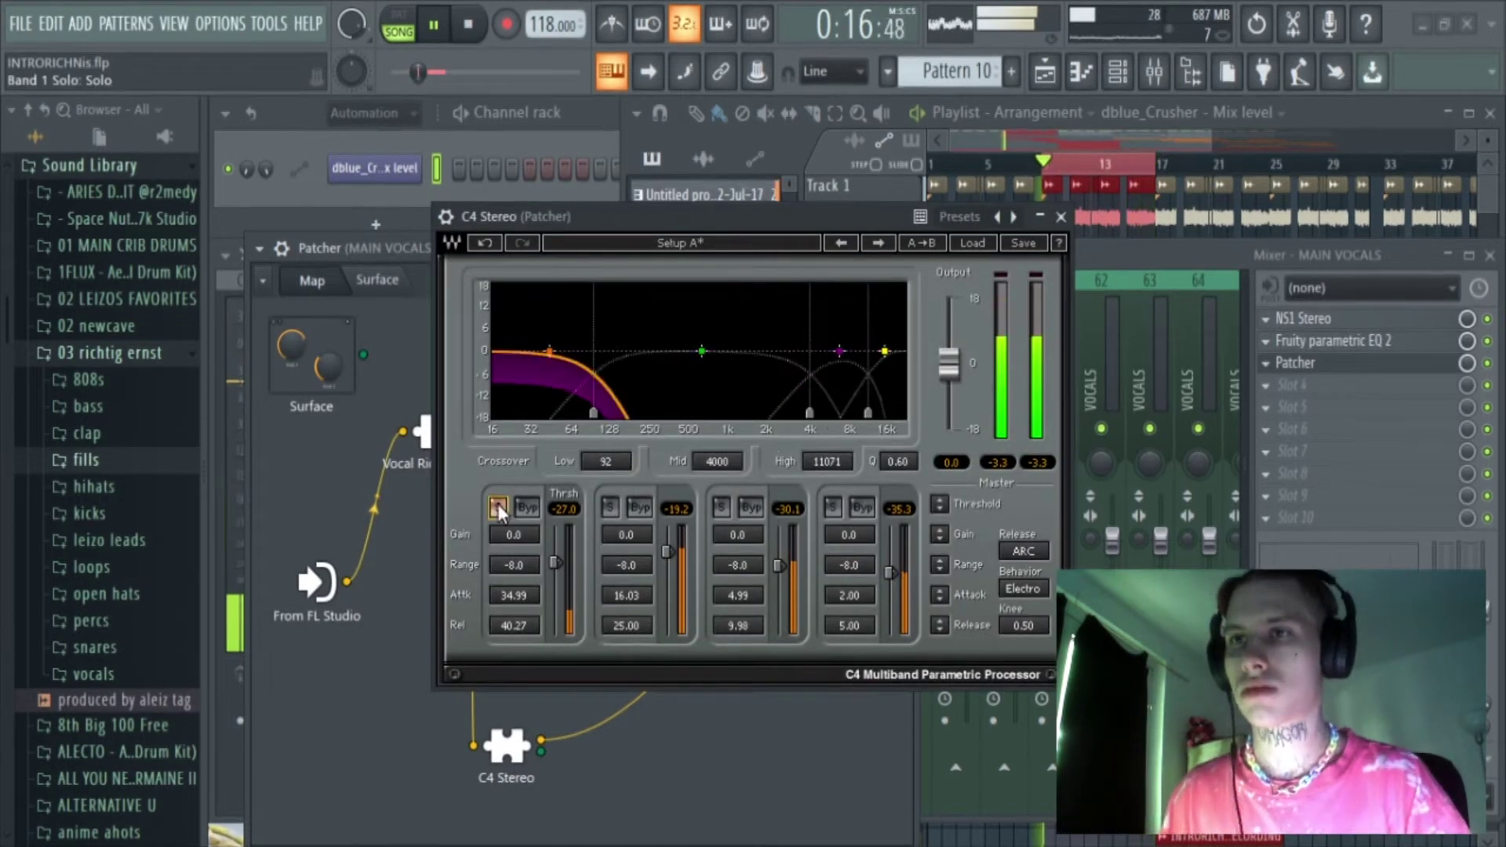
click(1145, 204)
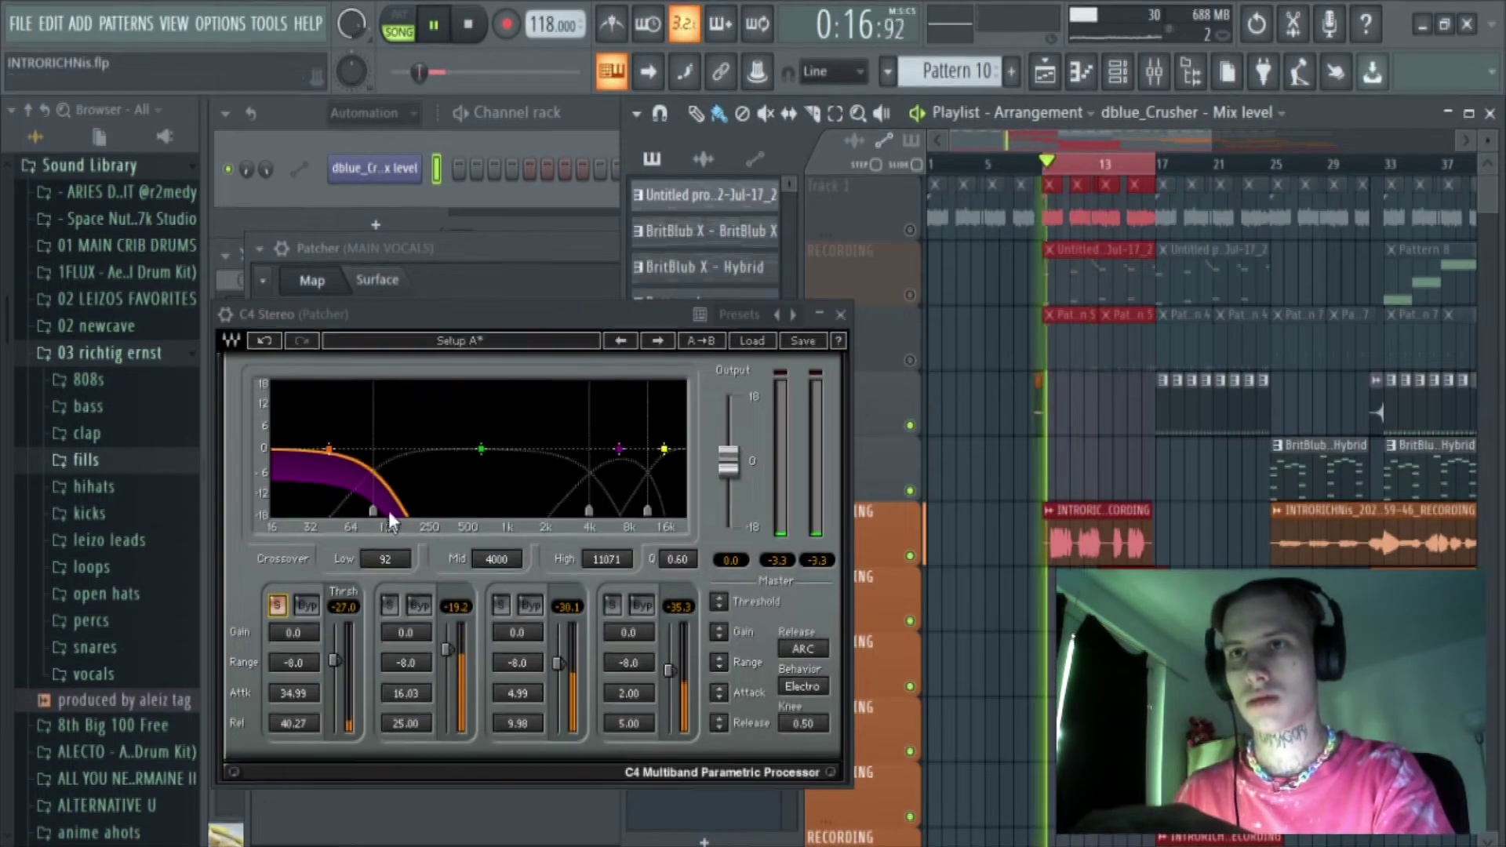
drag(375, 514, 360, 511)
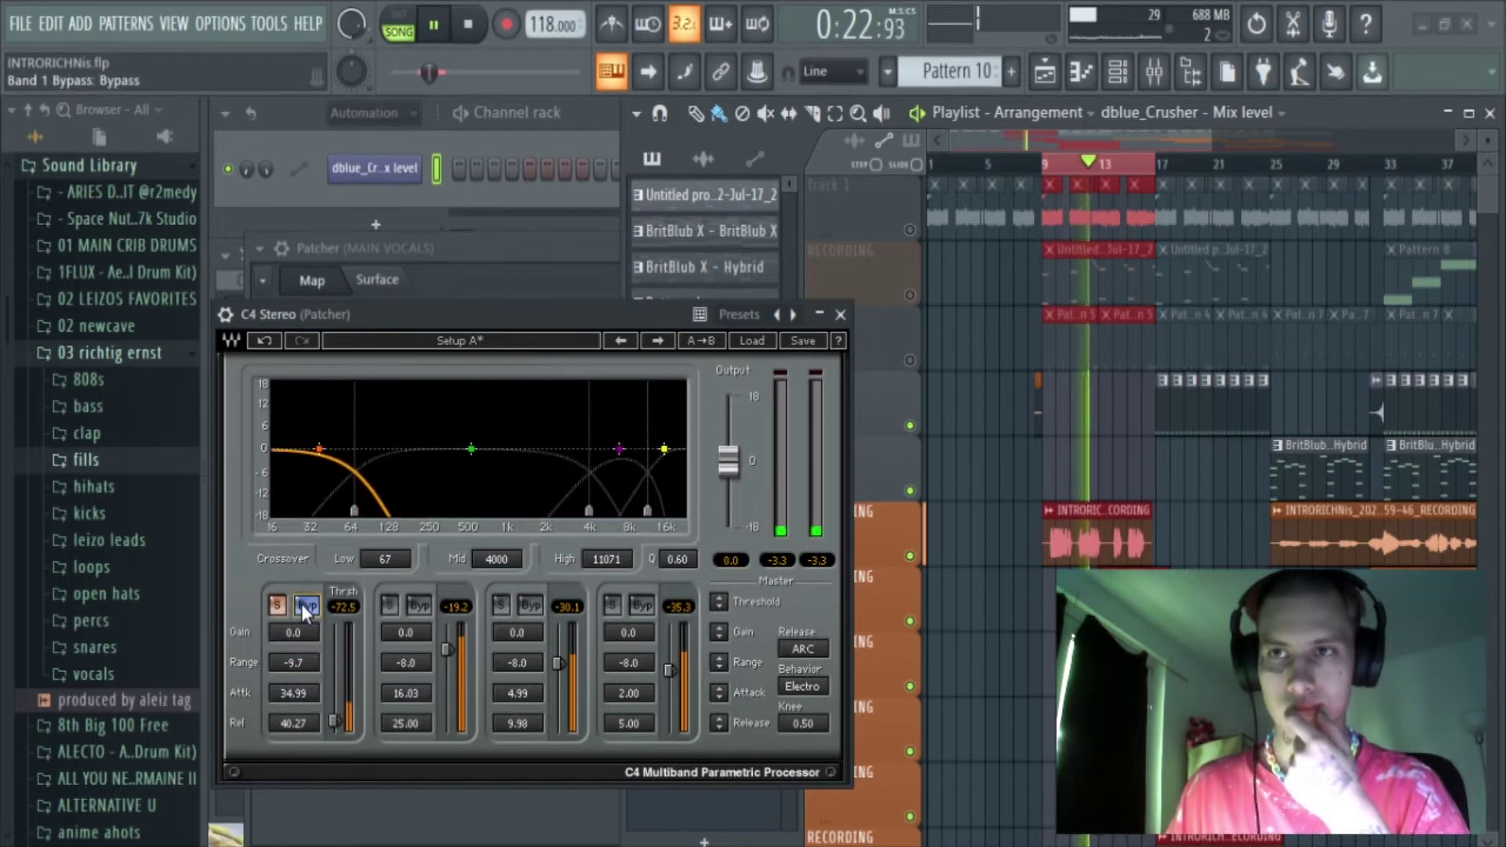
Step: Solo C4 band 2 and set the mid crossover to 1156 Hz, attack to 2.35 ms and release to 29.92 ms
click(389, 606)
drag(589, 510, 517, 511)
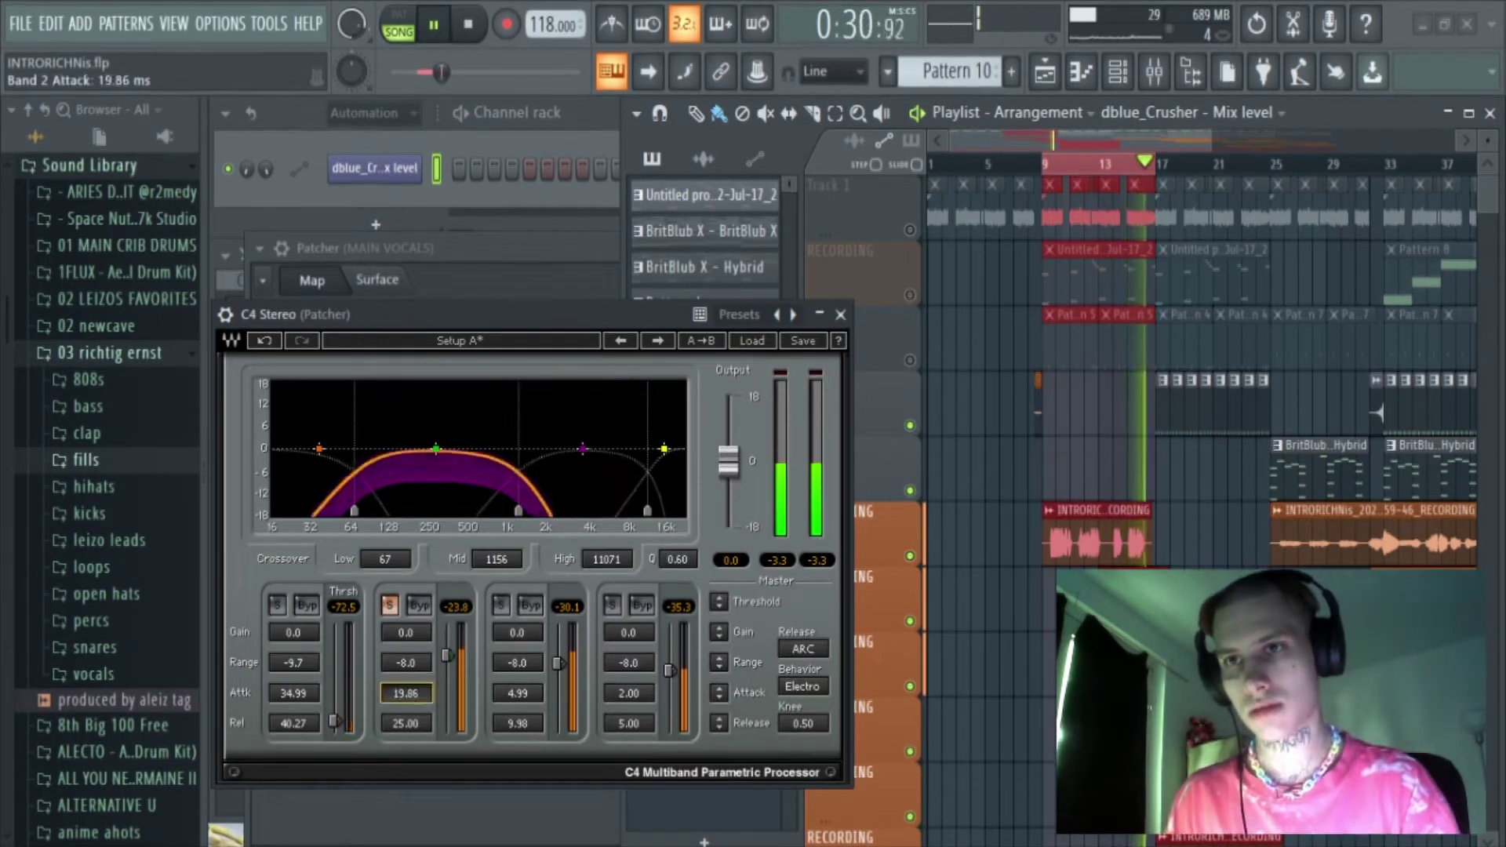
mouse_move(426, 694)
mouse_down()
mouse_move(426, 717)
mouse_move(405, 716)
mouse_up()
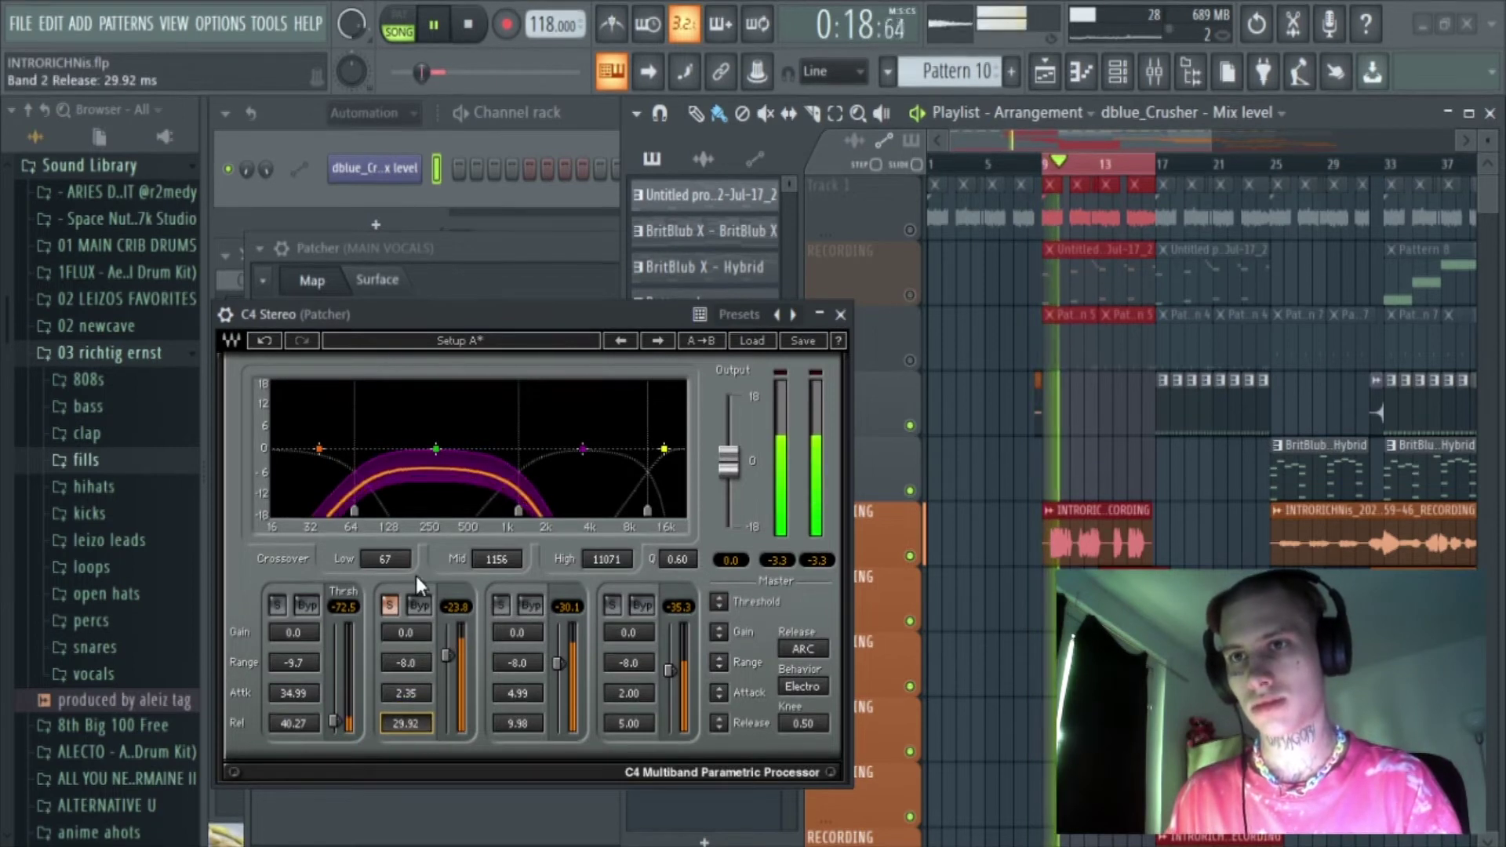
Step: Set C4 band 2's threshold to -34.4, range to -8.2 and gain to 1.4, comparing the band with its bypass
click(419, 605)
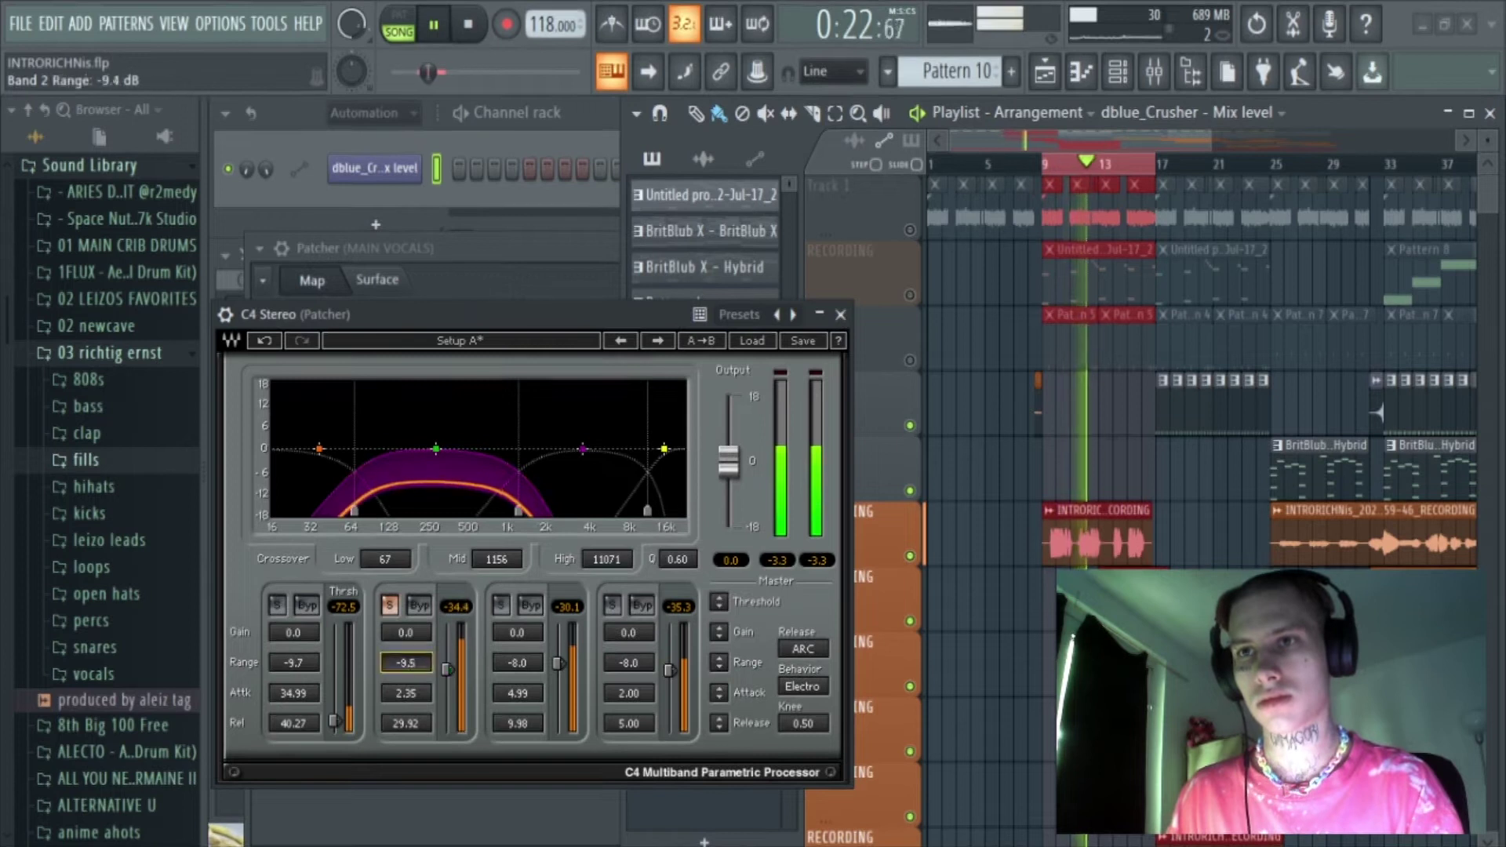
click(413, 611)
mouse_move(405, 663)
mouse_down()
mouse_move(416, 618)
mouse_move(408, 635)
mouse_up()
click(413, 611)
Step: Solo C4 band 3, set high crossover 7555 Hz, threshold -30.8, range -13.7, attack 1.07, release 9.44 and gain 3.3, and end the solo
click(505, 606)
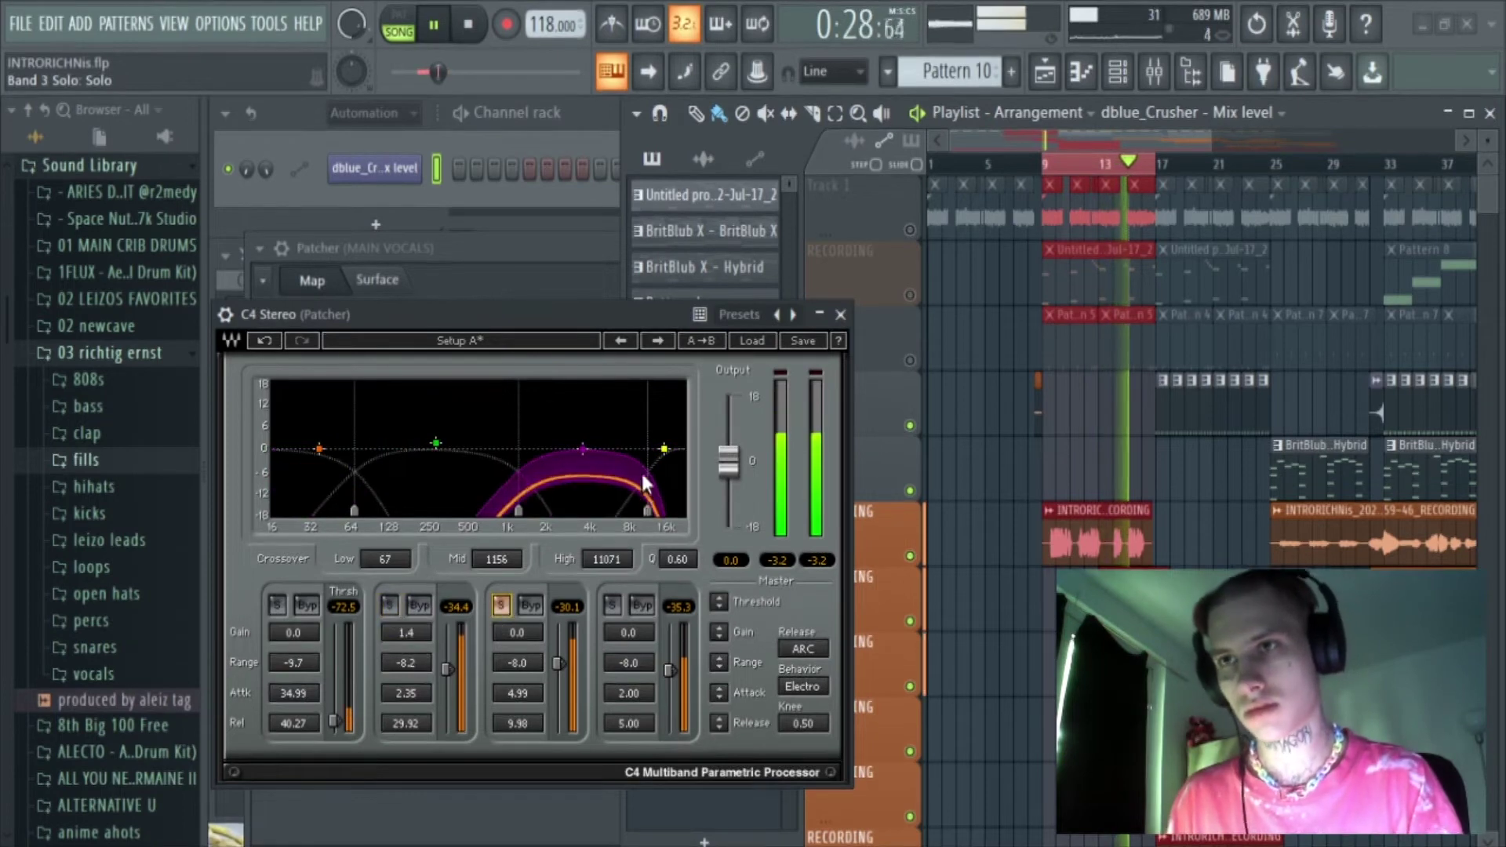
drag(647, 511, 628, 511)
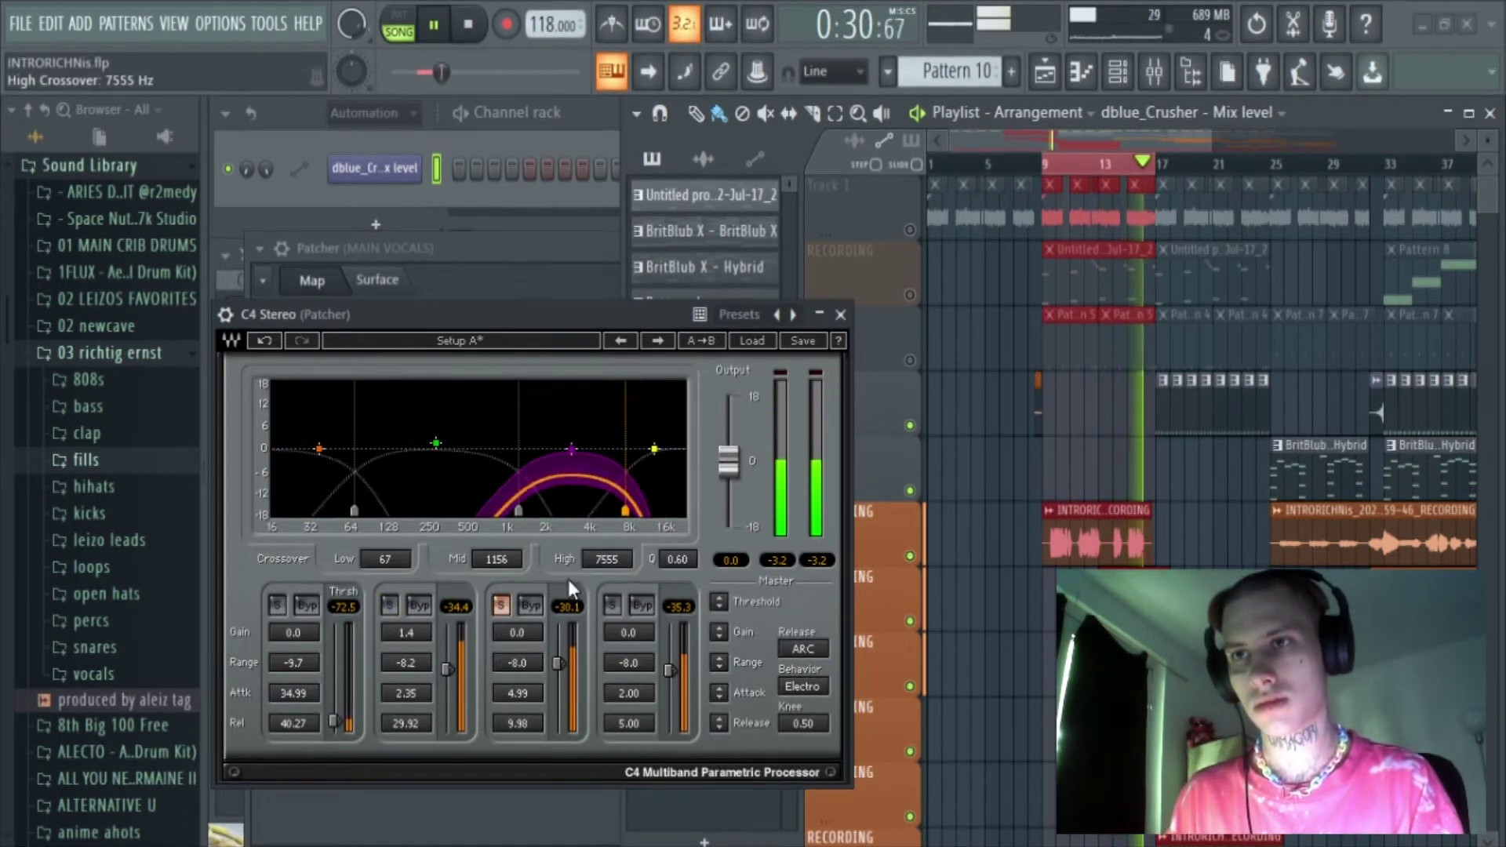
drag(540, 668, 517, 712)
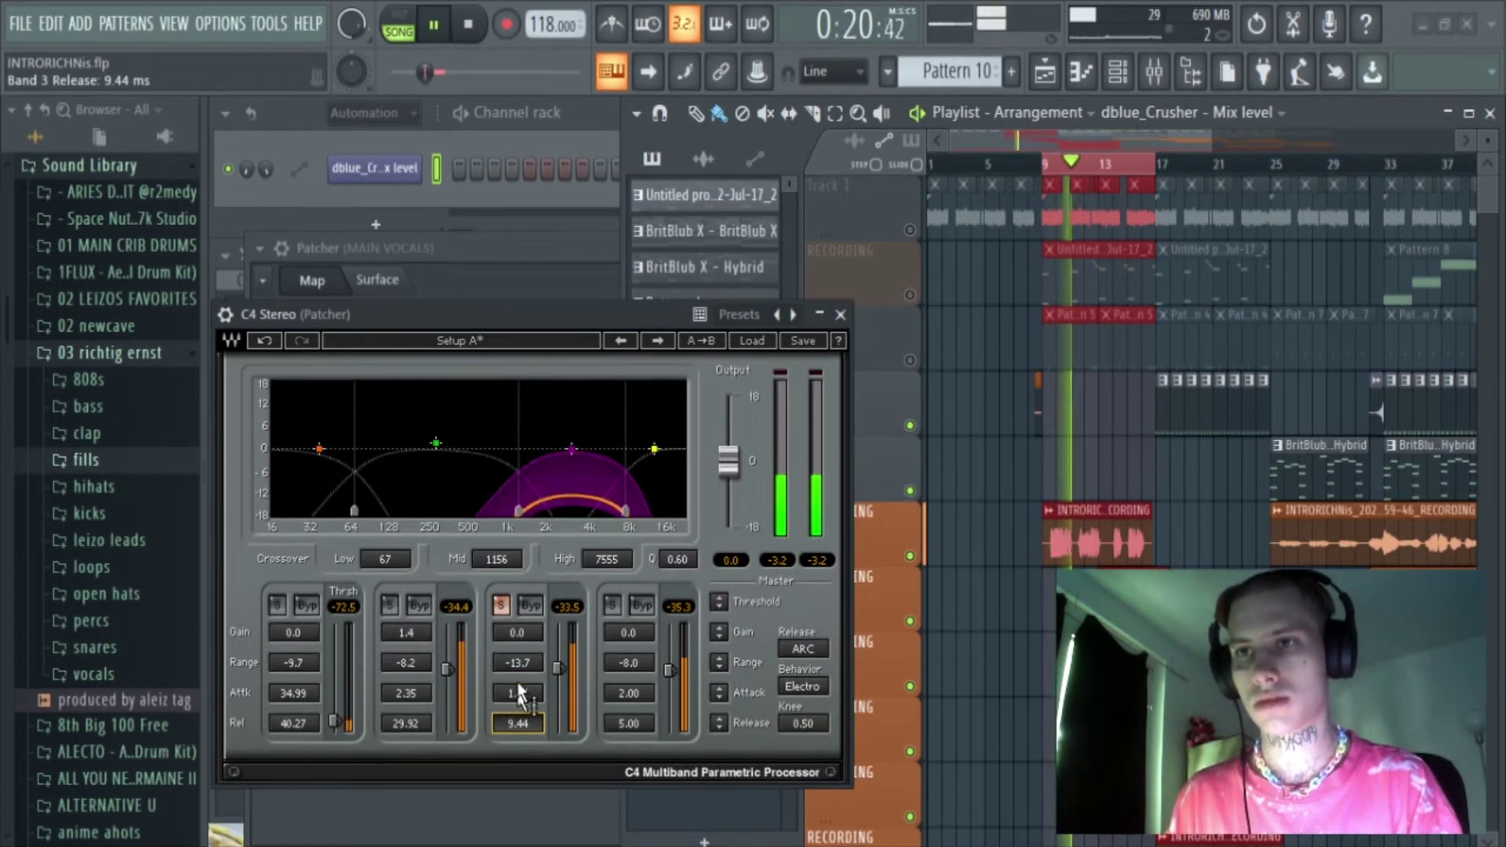
drag(523, 634, 523, 619)
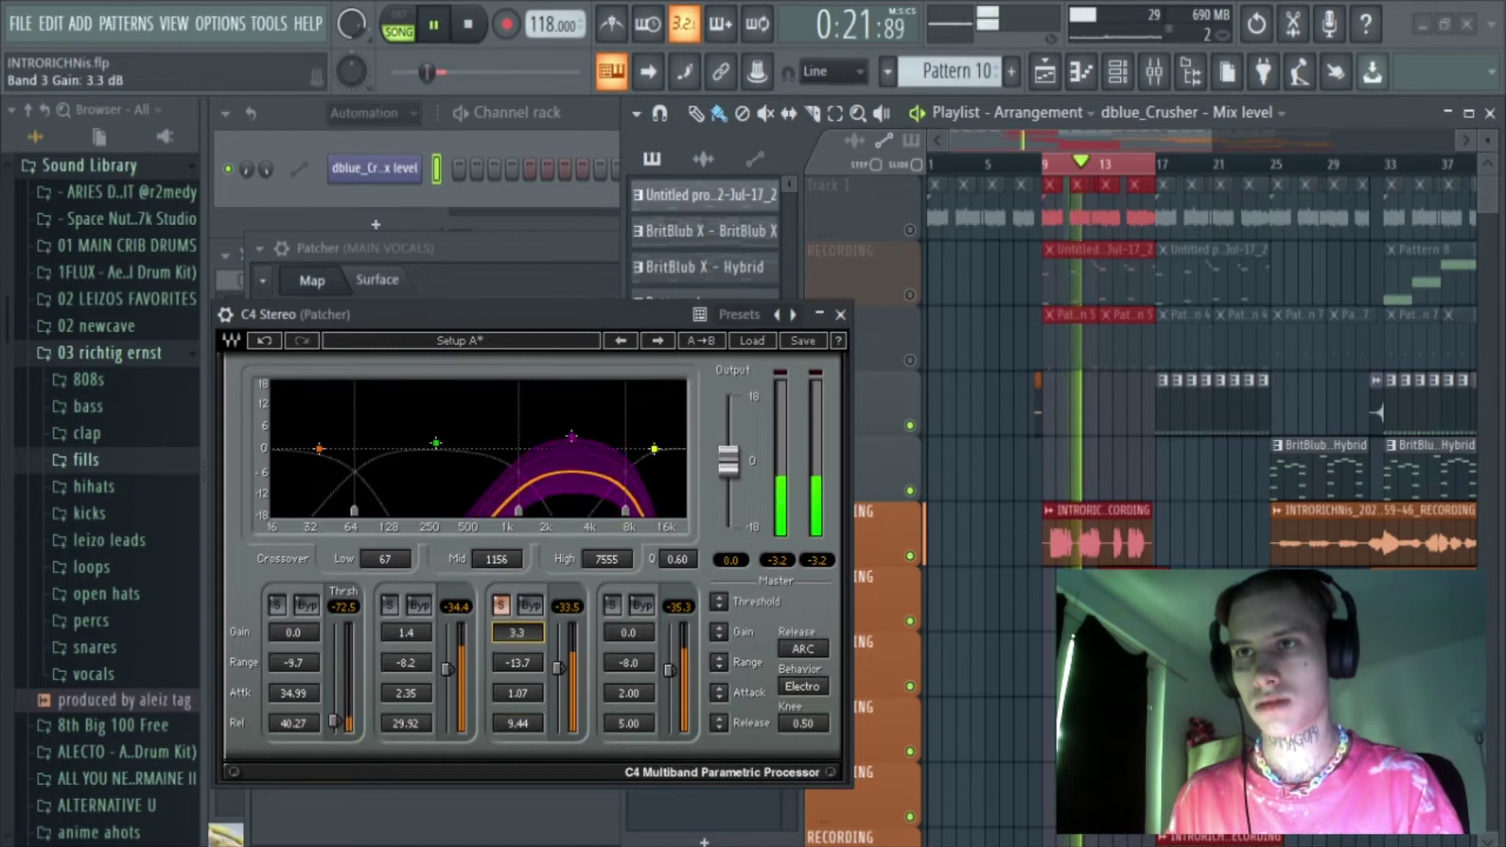
click(531, 606)
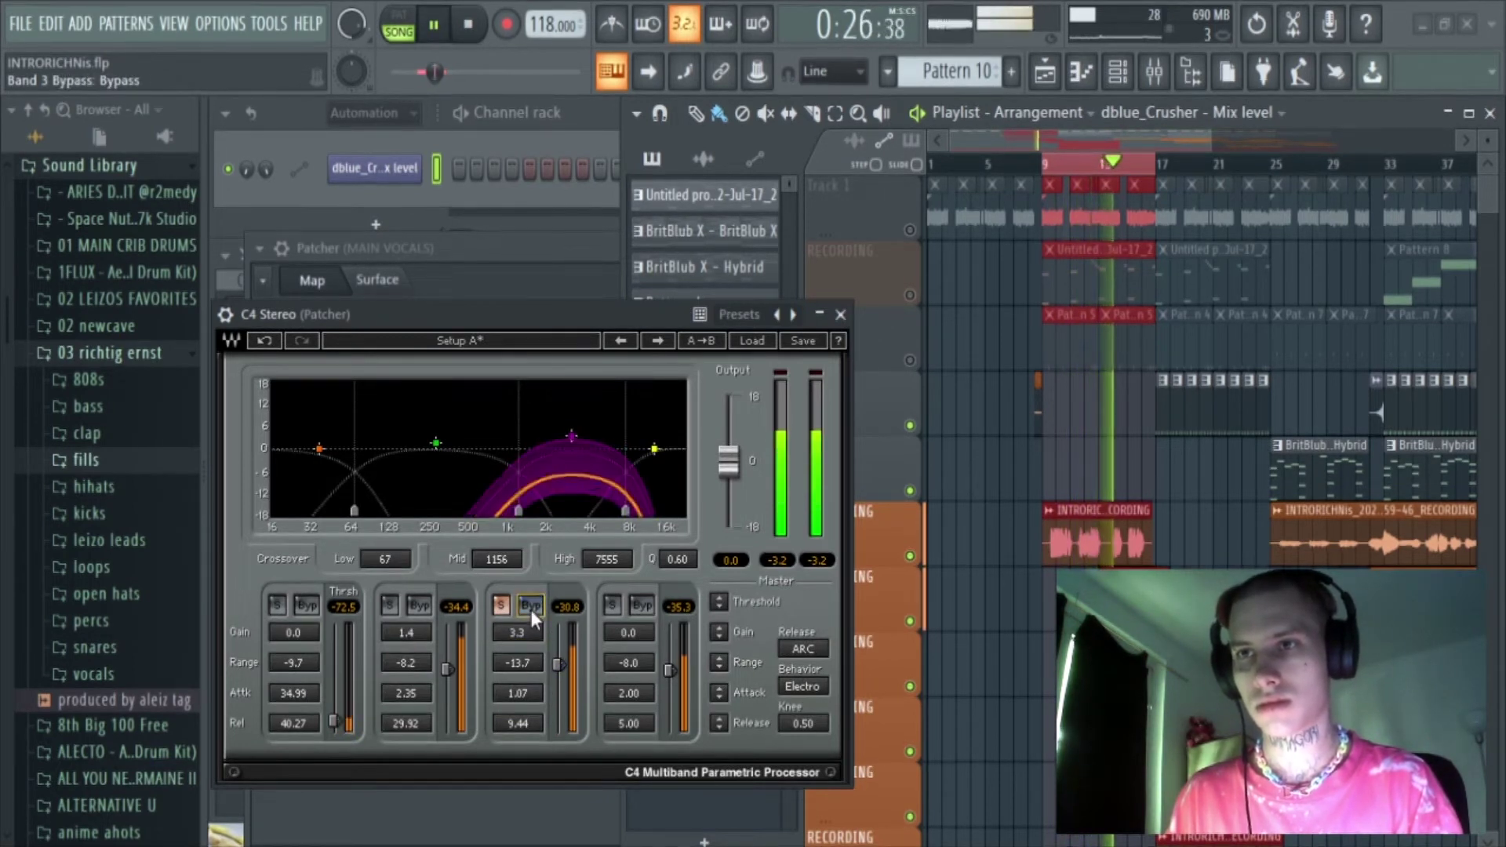
click(502, 608)
Step: Solo C4 band 4, set gain 6.0, range -8.4, attack 0.50 and threshold -35.4, and end the solo
click(610, 609)
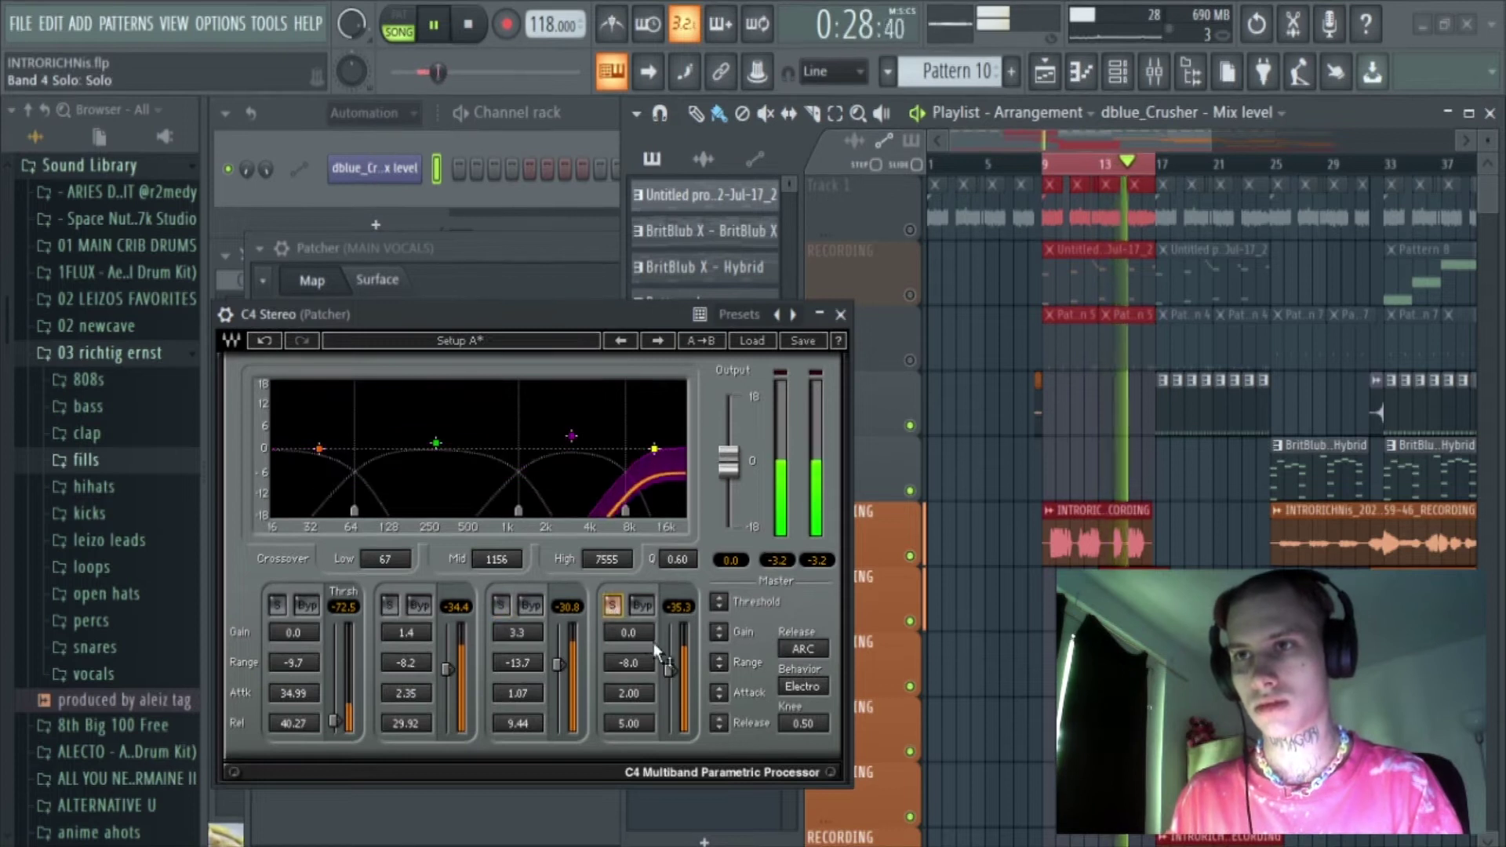
drag(635, 635, 636, 618)
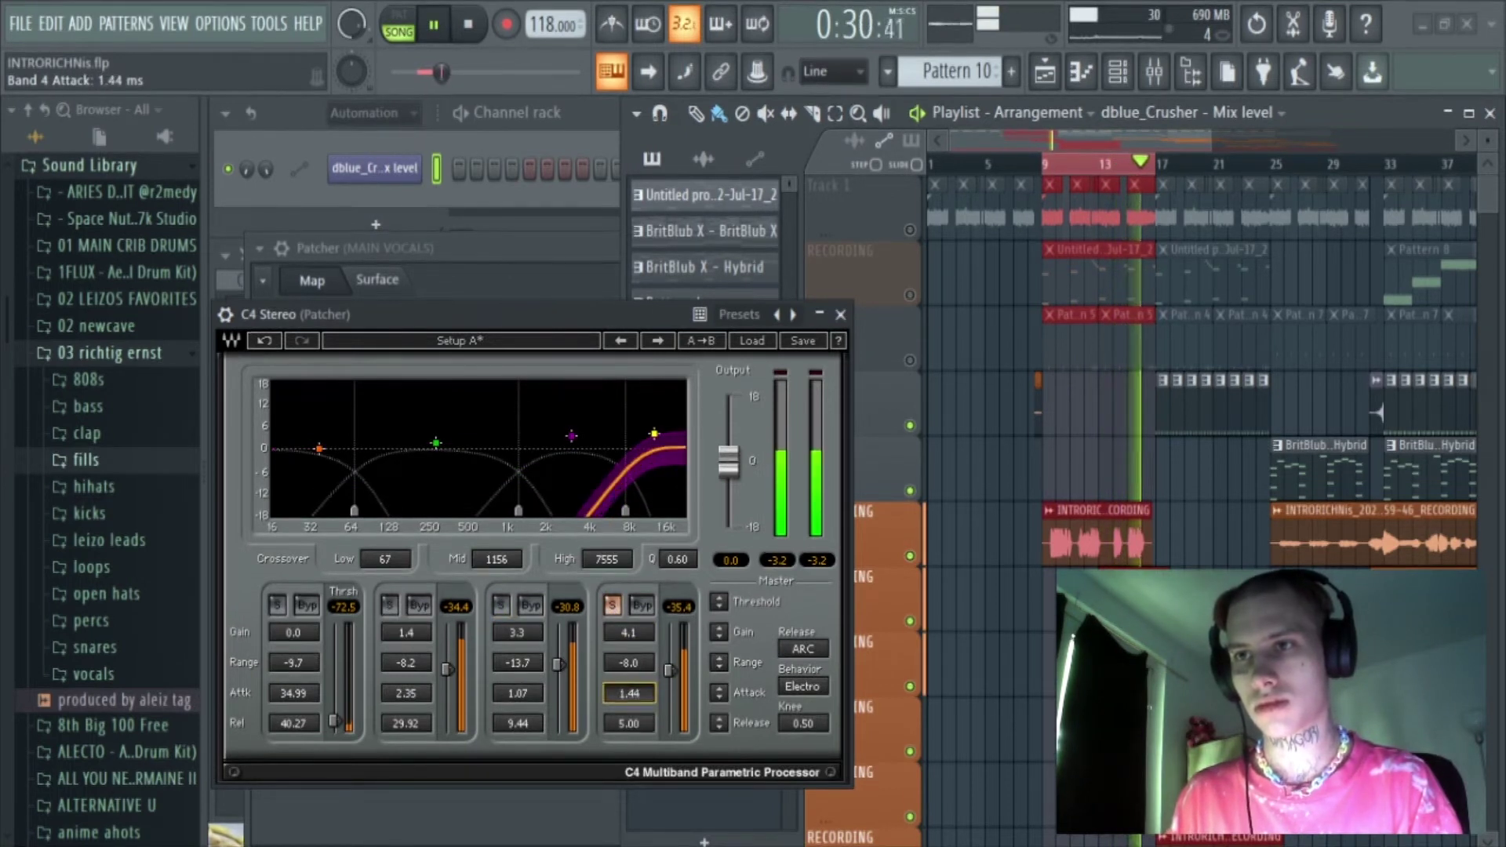
drag(629, 692, 628, 626)
click(612, 606)
Step: Raise C4 band 3's gain to 5.3 dB, slightly raise band 2's gain, and close the compressor
drag(518, 632, 520, 638)
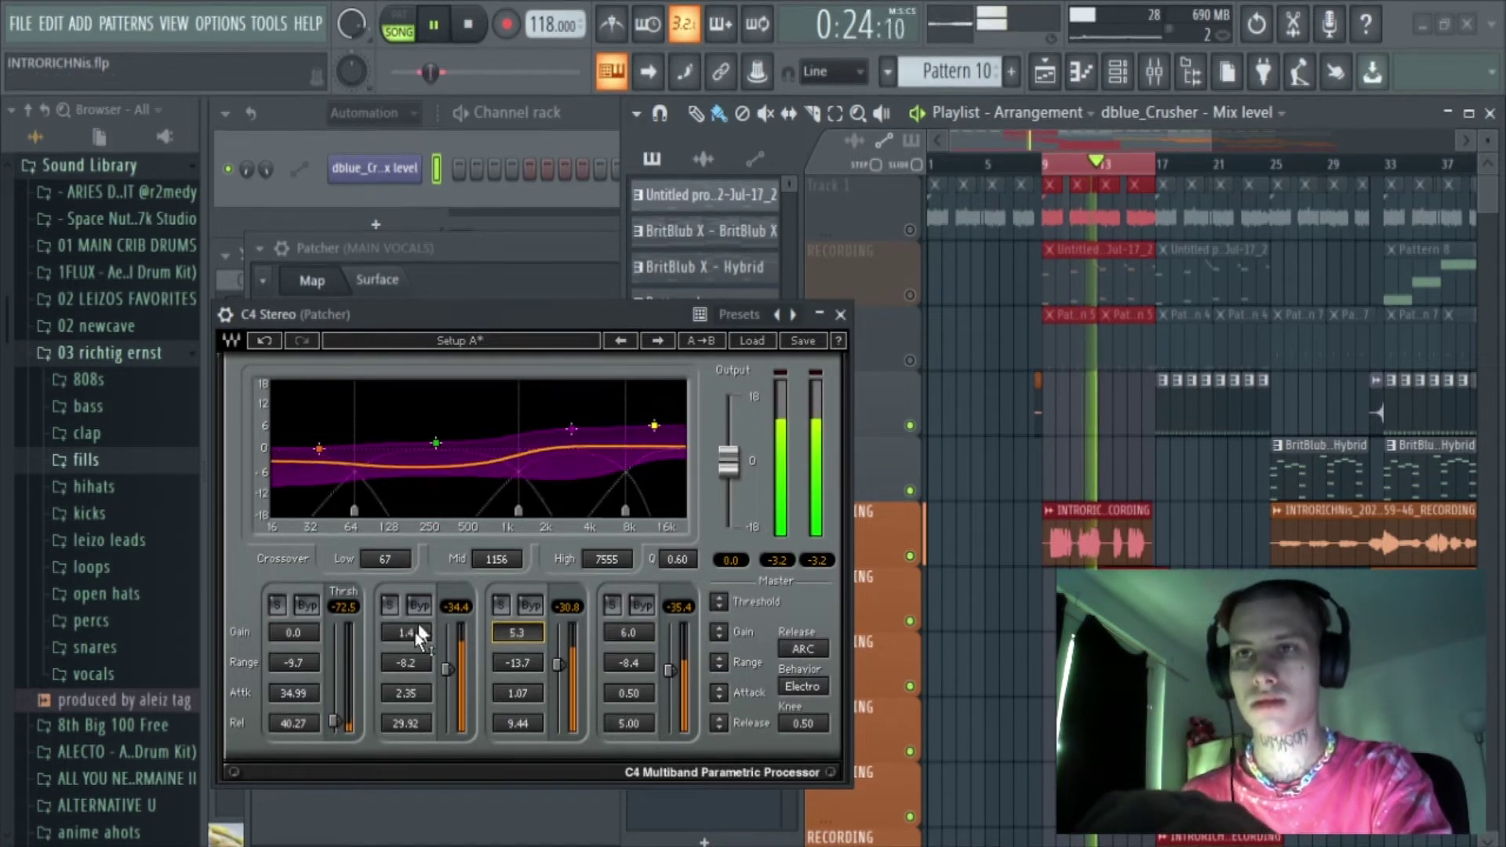
drag(412, 632, 412, 627)
click(842, 317)
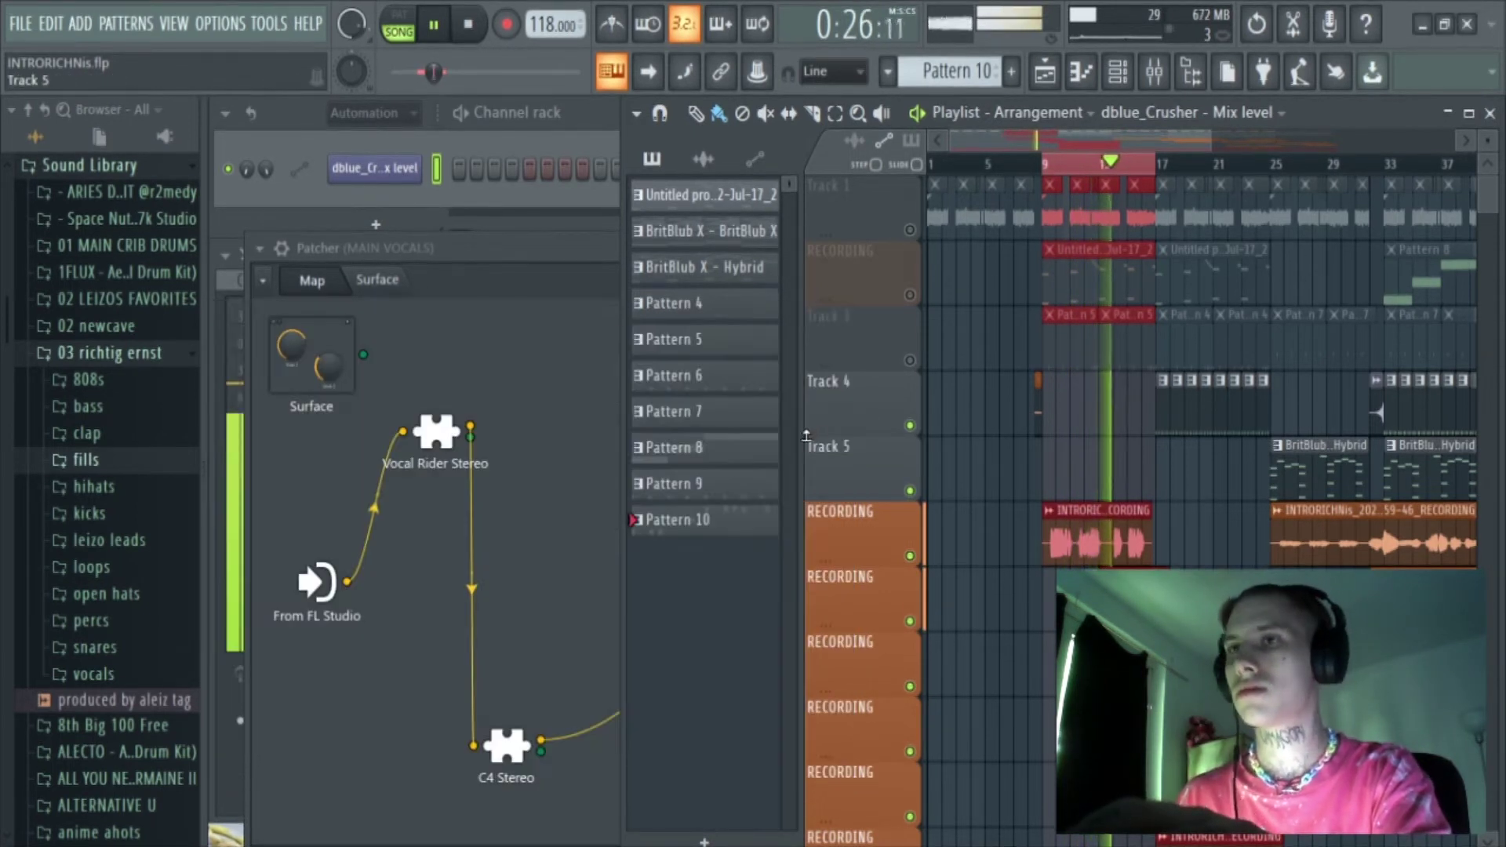
Step: Open DeEsser Stereo in the Patcher chain, set its frequency to 7841 Hz, and lower its threshold
double_click(594, 440)
mouse_move(595, 440)
mouse_down()
mouse_move(594, 408)
mouse_move(595, 421)
mouse_up()
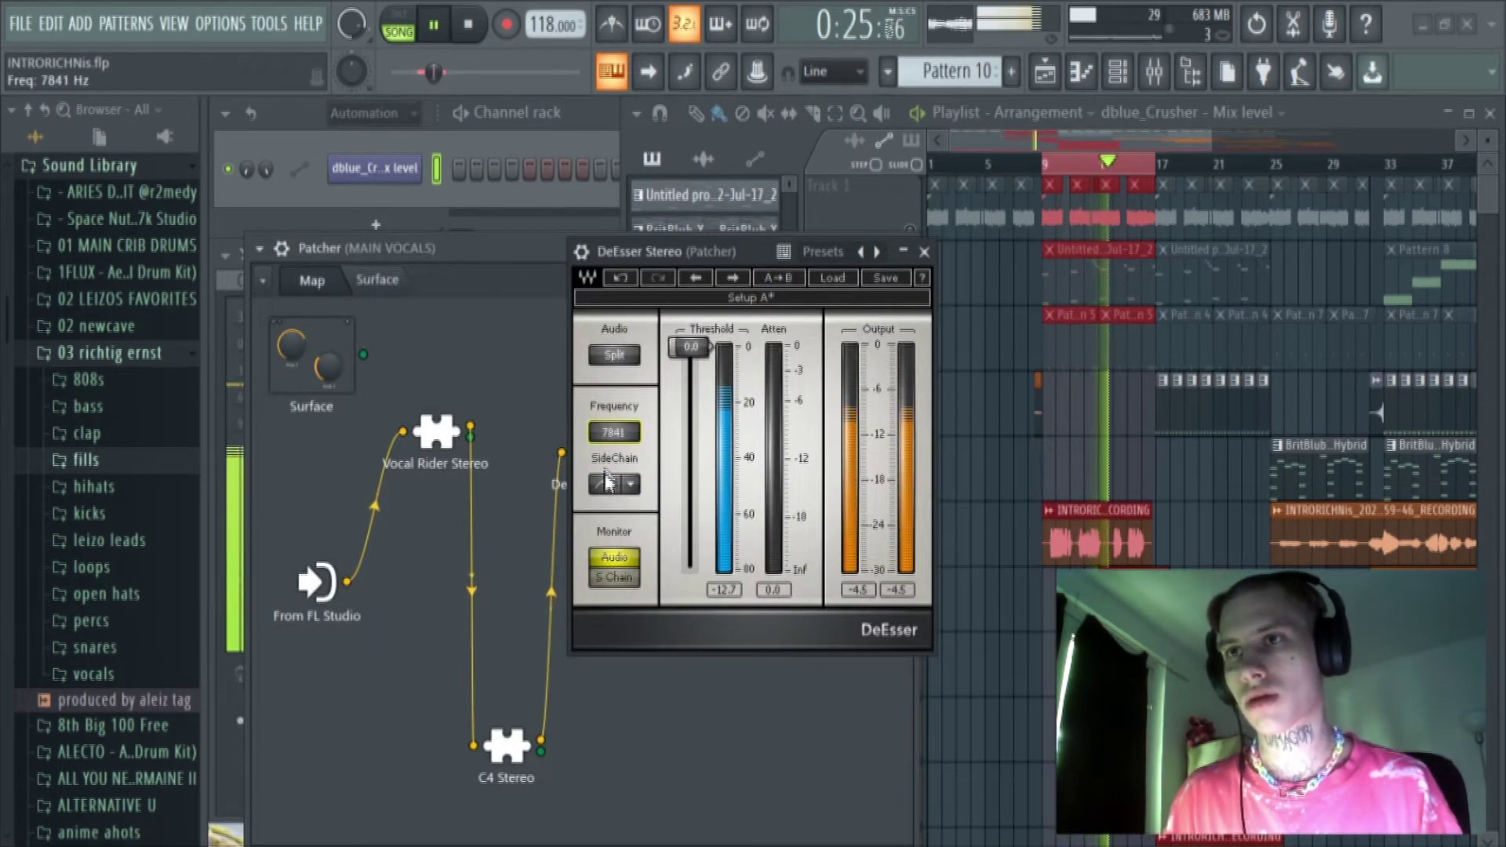
drag(690, 346, 690, 421)
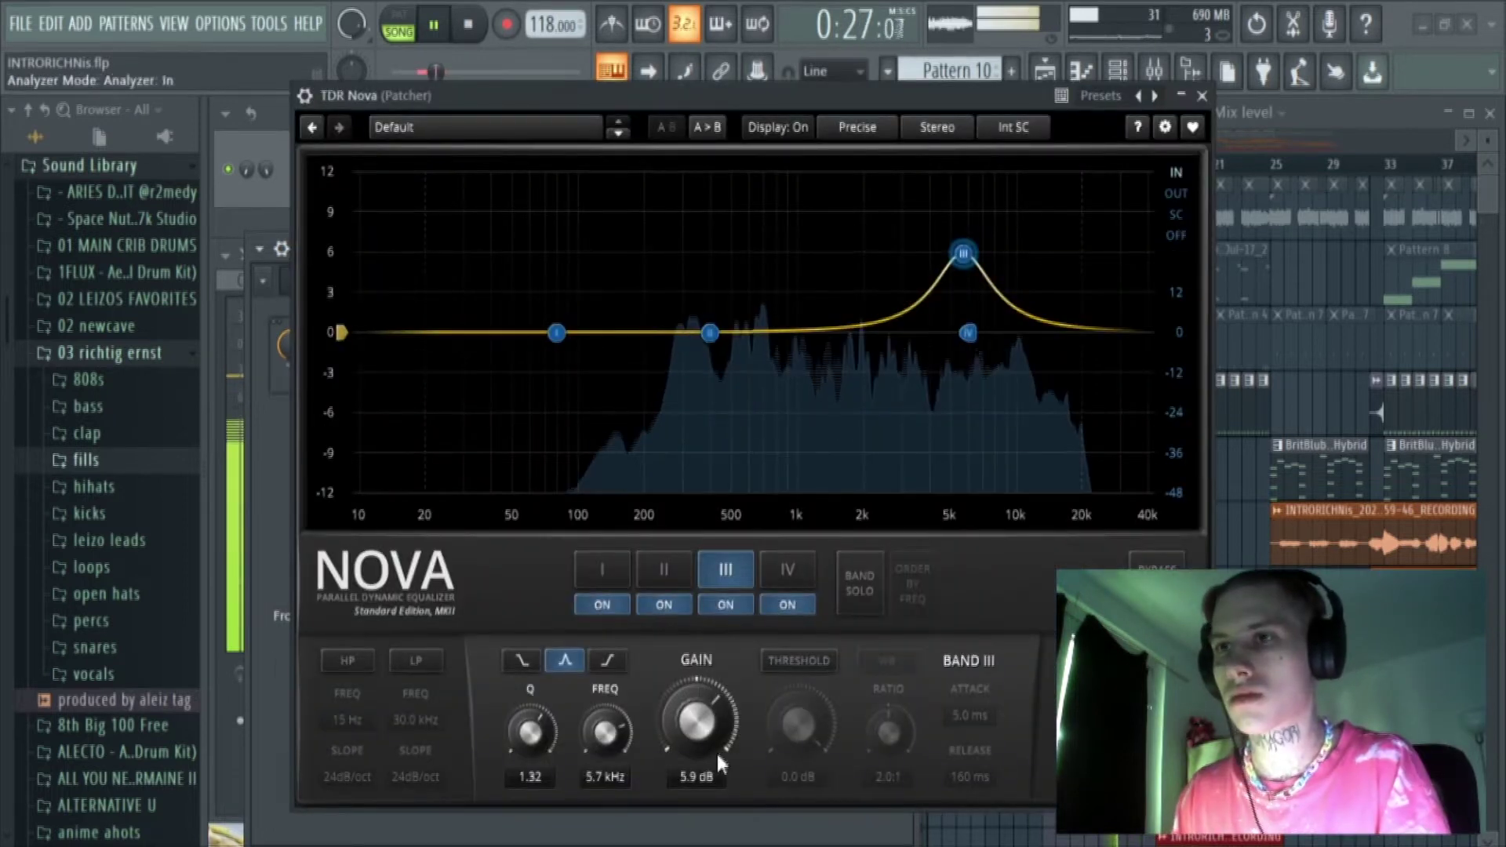
Step: In TDR Nova, reset band III's gain to 0.0 dB and enable its threshold at about -9.5 dB
double_click(693, 736)
click(800, 734)
drag(801, 734, 784, 745)
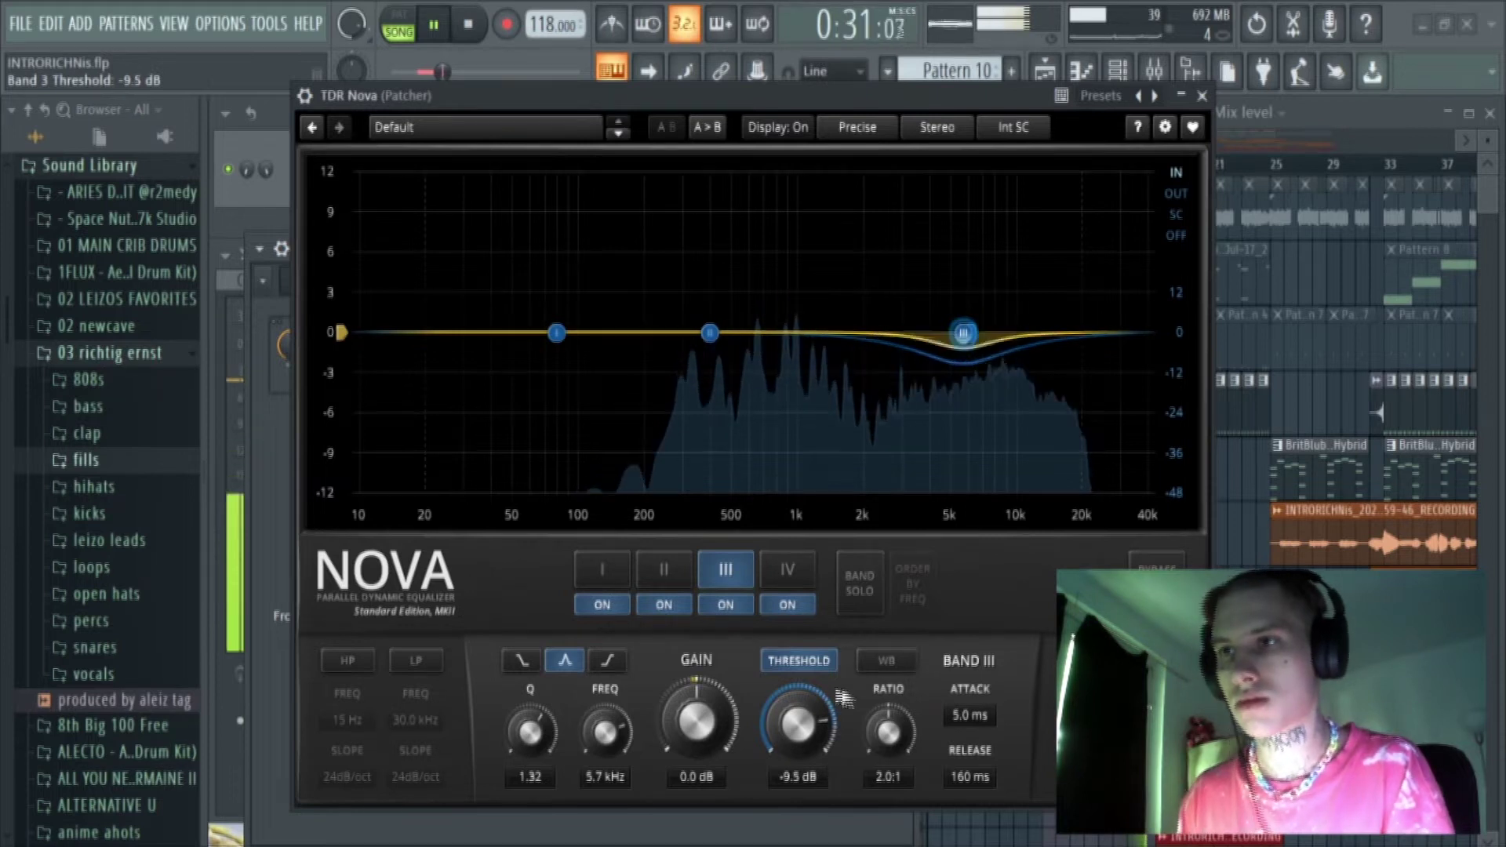
Step: In TDR Nova, set band III to ratio 2.1:1, attack 3.2 ms, release 117 ms and threshold -15.4 dB
drag(889, 736, 969, 791)
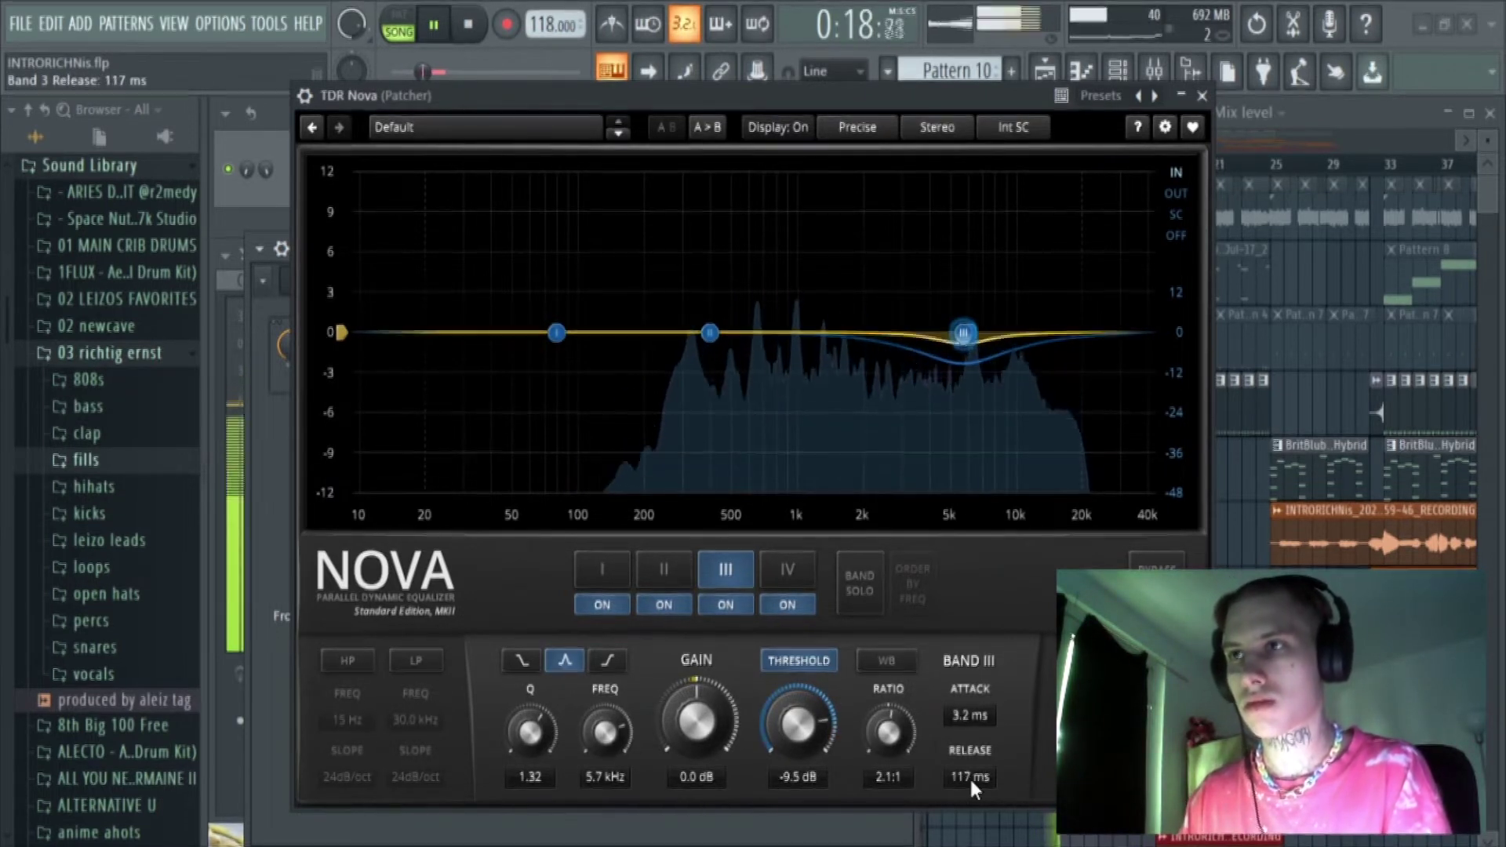
mouse_move(804, 723)
mouse_down()
mouse_move(804, 754)
mouse_move(804, 739)
mouse_up()
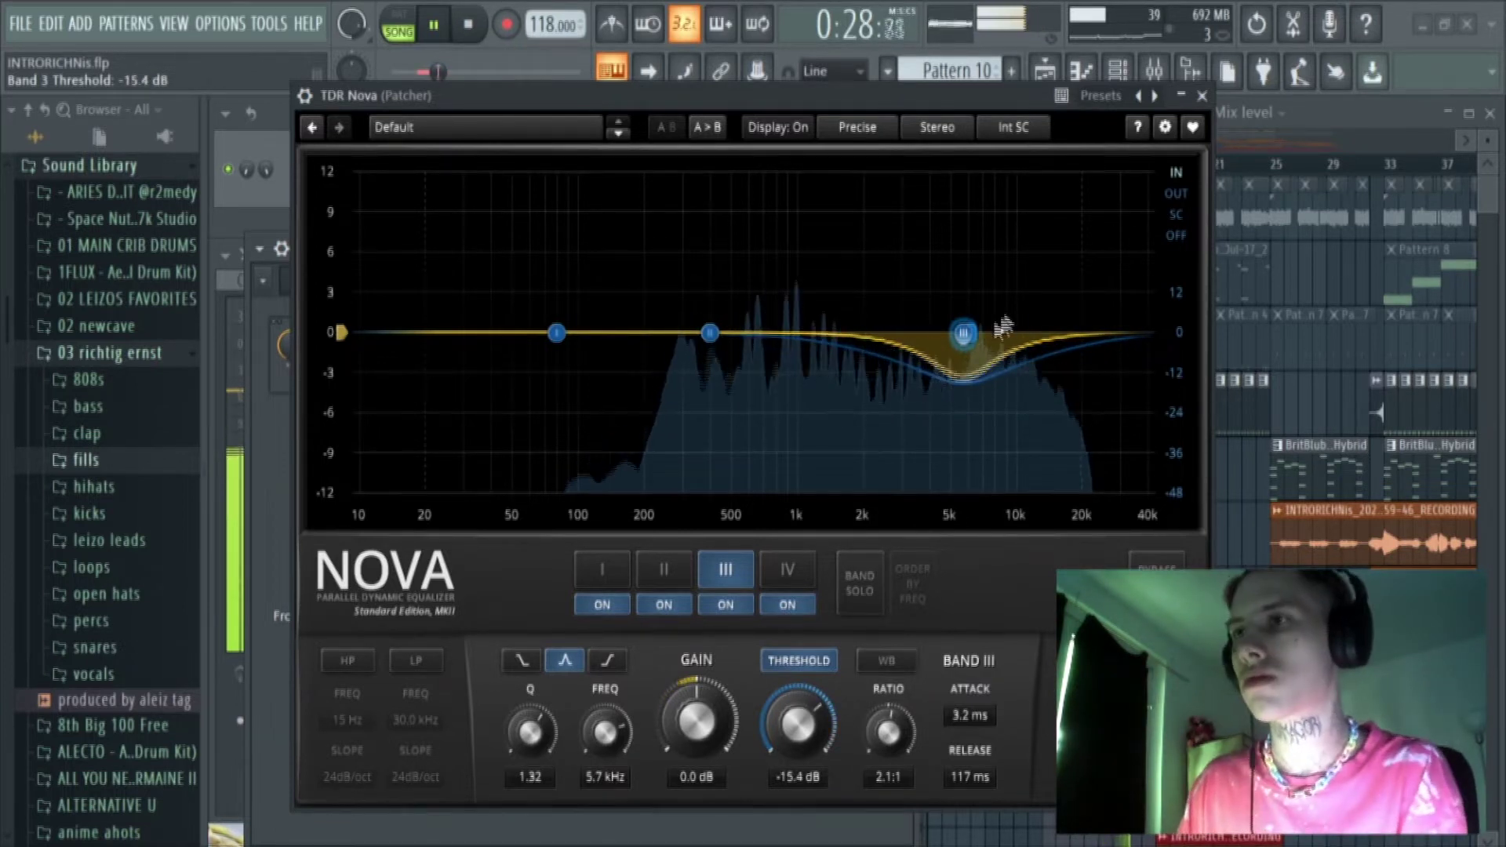
Step: Sweep band III with a boost of about 7.2 dB, return it to 0 dB, and place band IV above 10 kHz with a slight boost
drag(963, 333, 959, 237)
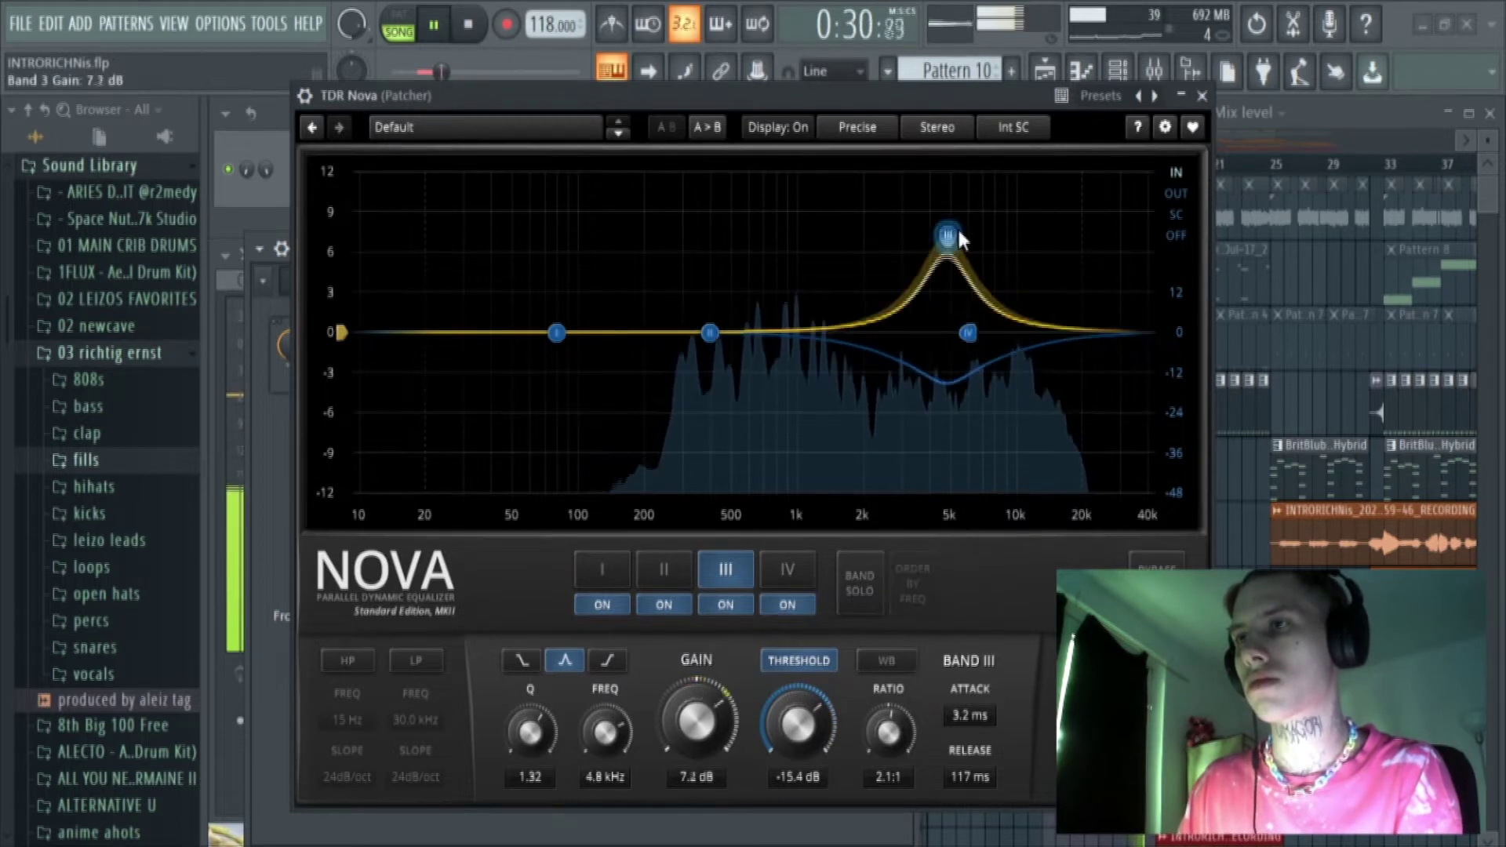
drag(968, 332, 1080, 308)
drag(953, 235, 972, 233)
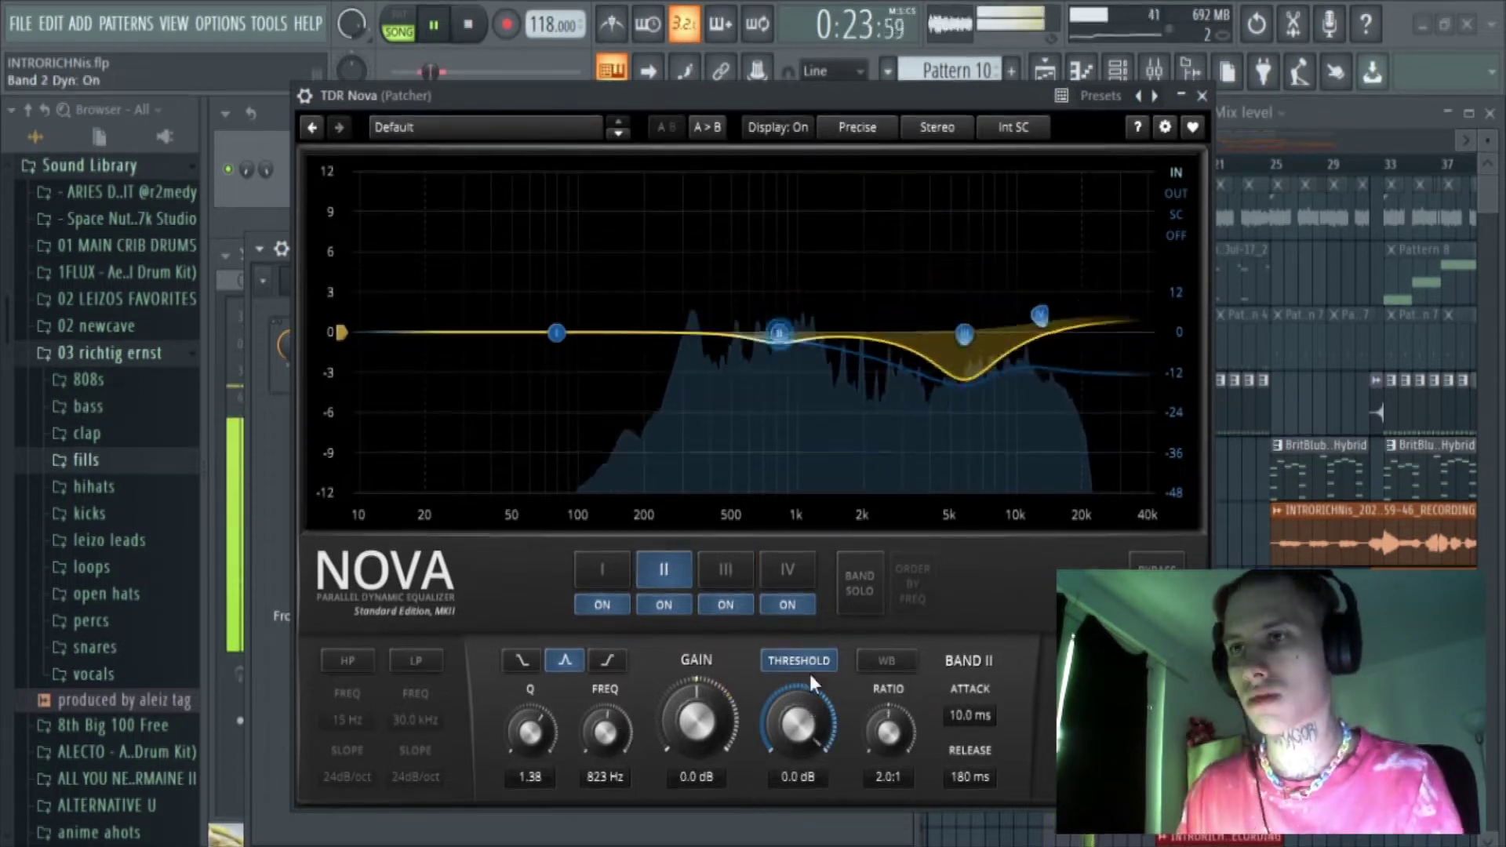
Step: Enable the threshold of band II at 823 Hz, set it to -6.1 dB, and fine-tune the band's attack, release and ratio
drag(810, 675, 806, 782)
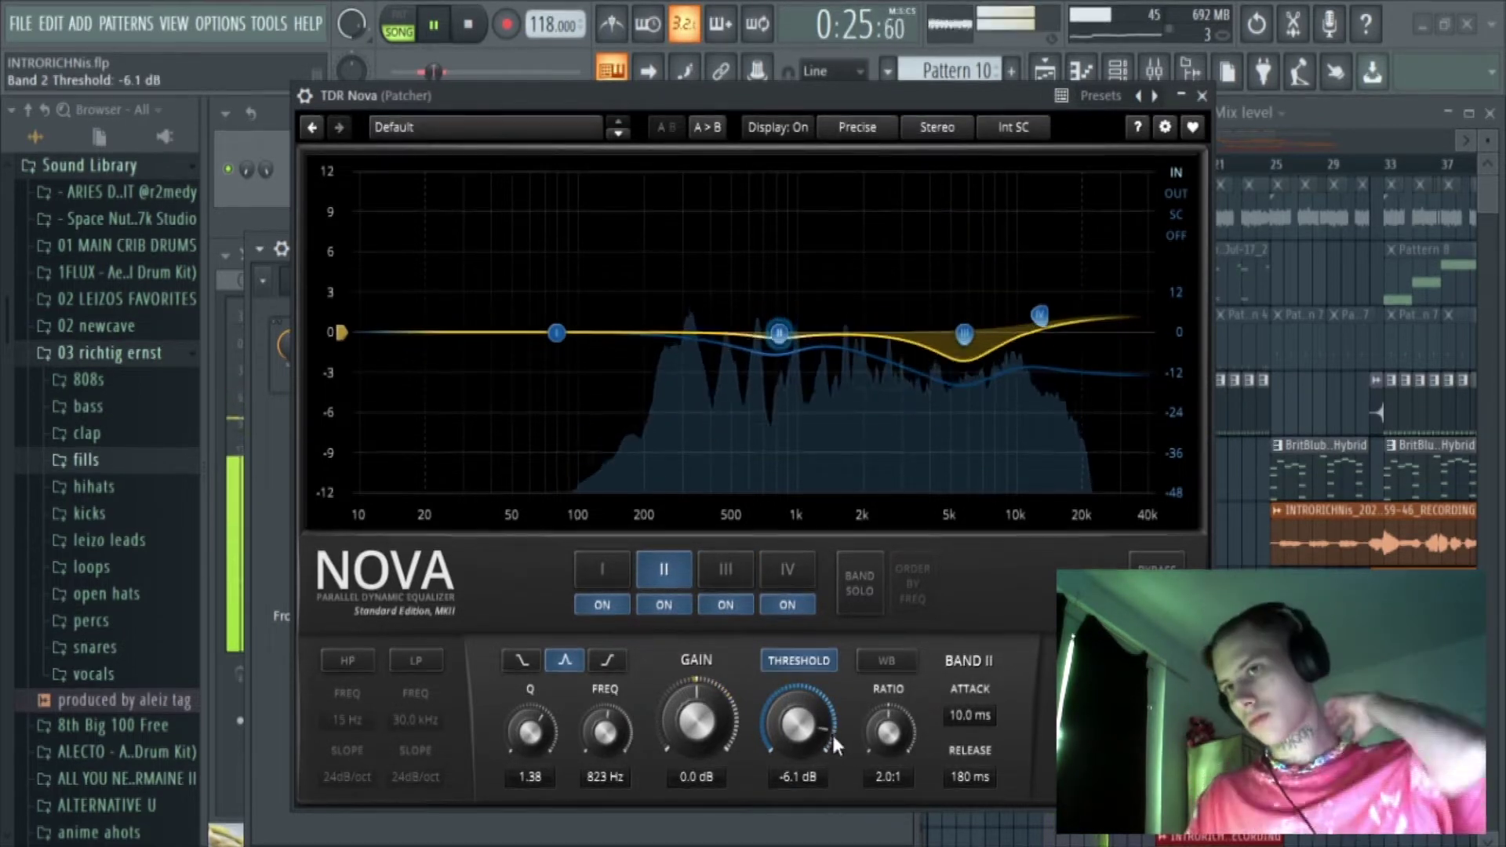
drag(970, 716, 970, 716)
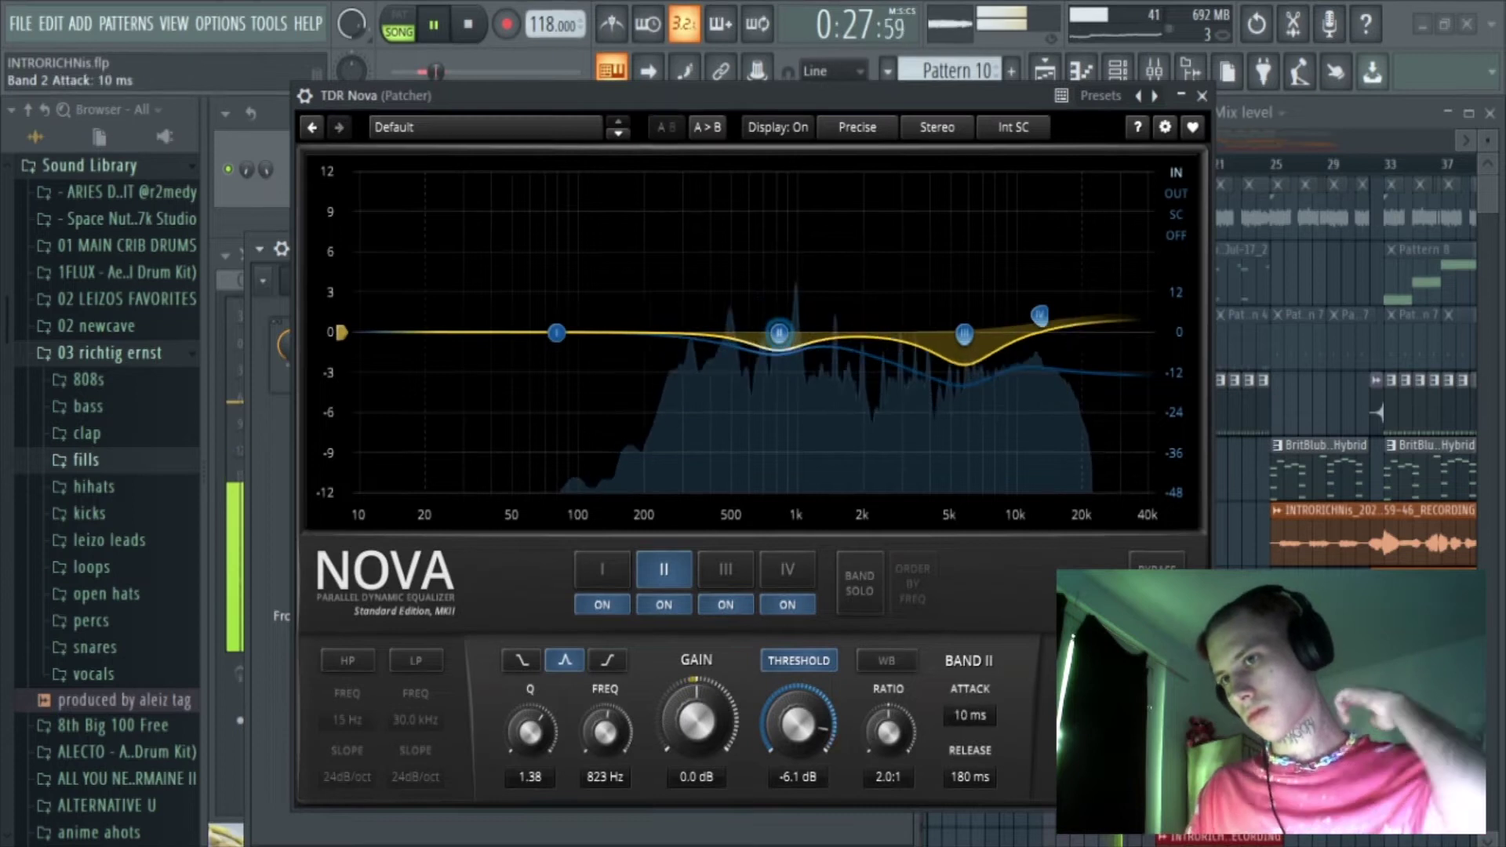
drag(967, 775, 967, 788)
drag(967, 718, 892, 720)
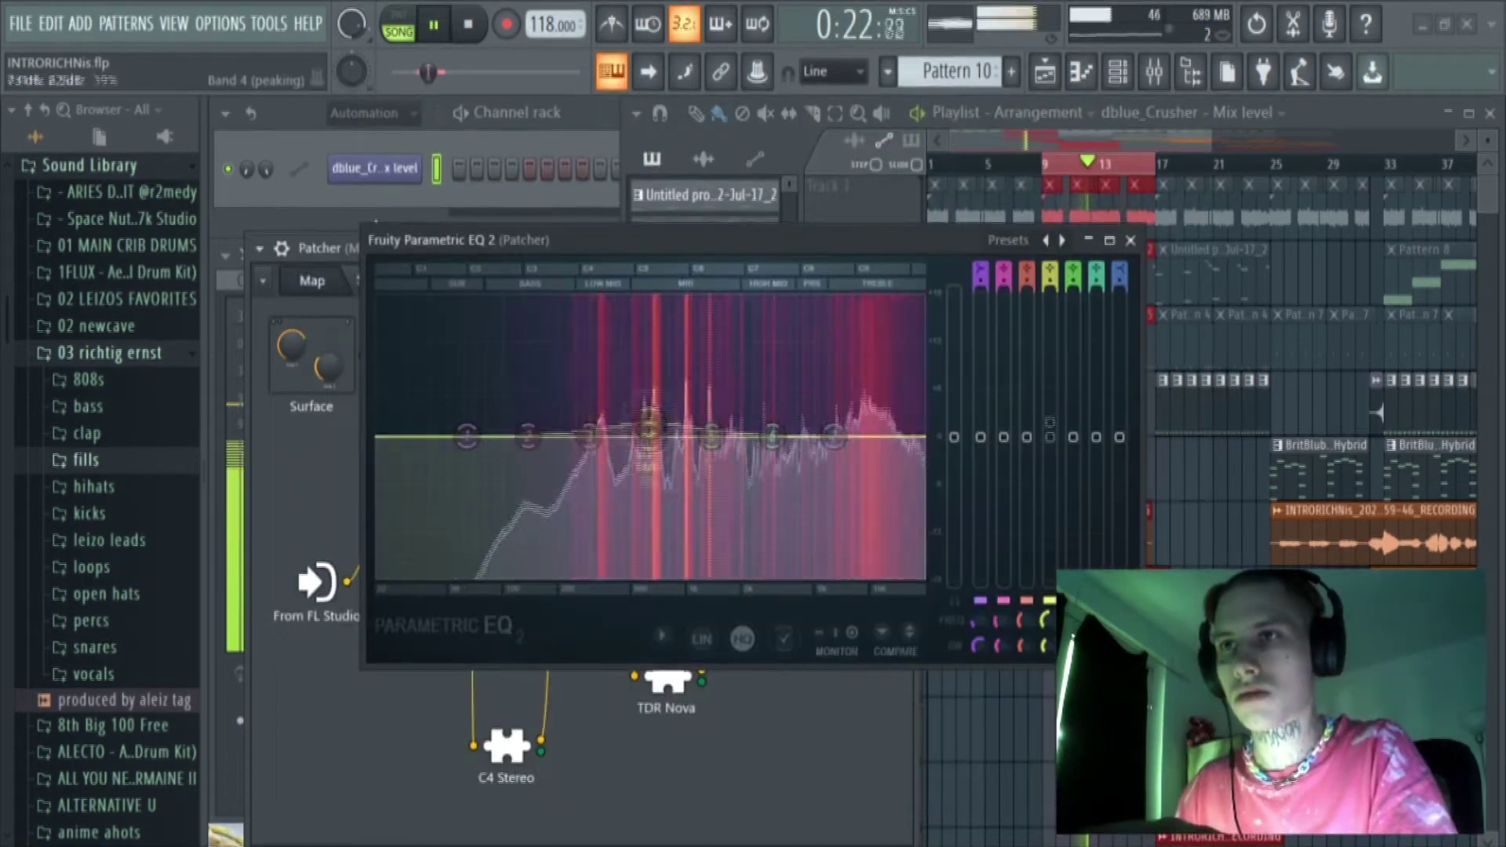
Step: In Fruity Parametric EQ 2, boost band 4 to audition it, adjust its bandwidth, and turn it into a slight low-mid cut
drag(650, 437, 651, 298)
mouse_move(1047, 650)
mouse_down()
mouse_move(1047, 585)
mouse_move(1047, 639)
mouse_up()
drag(1050, 293, 1050, 455)
drag(1047, 647, 1048, 639)
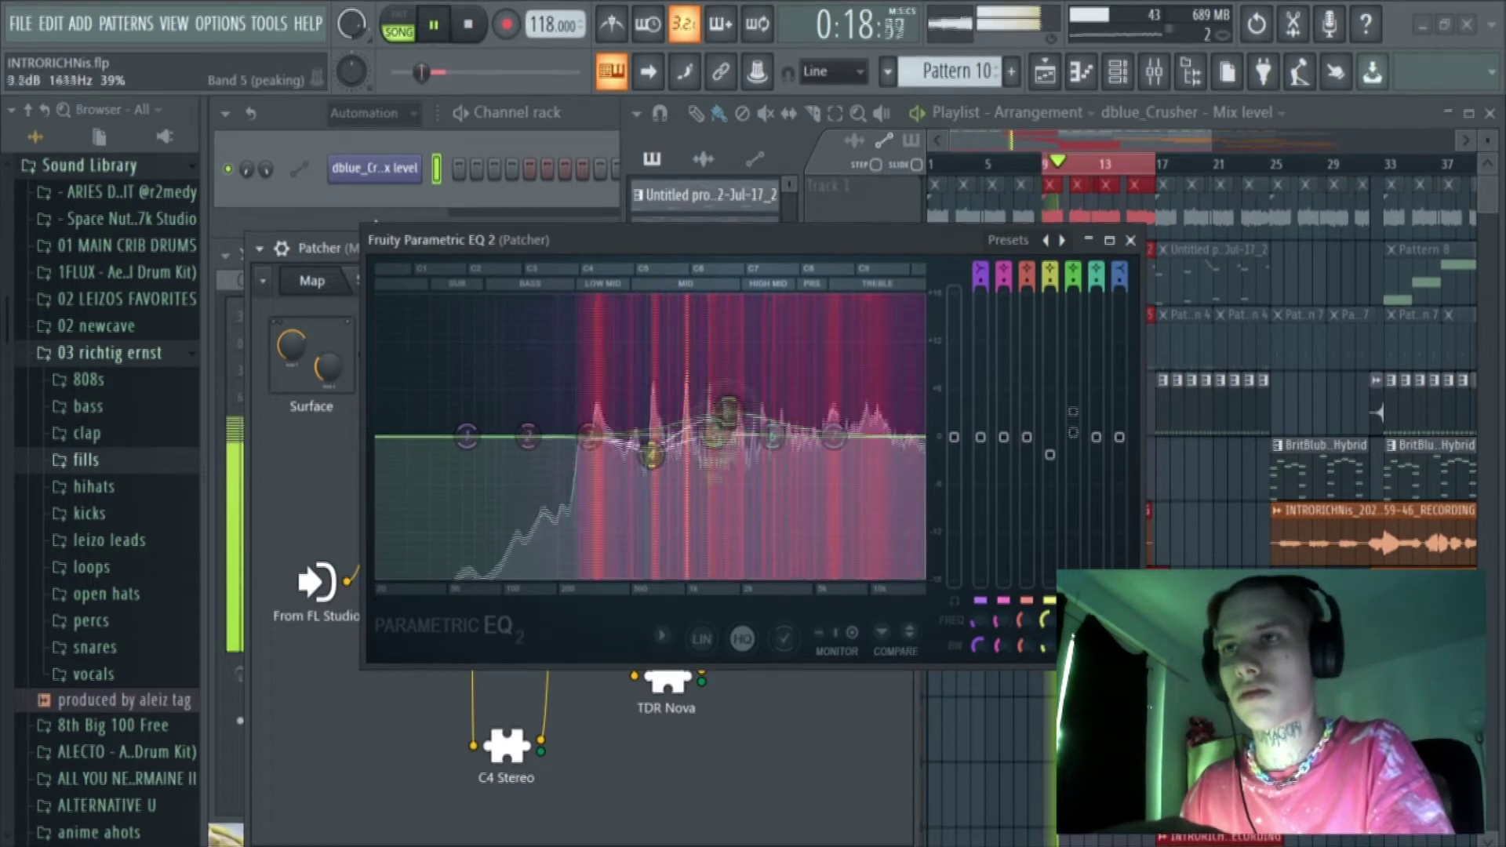
Step: Move EQ band 5 into the highs, cut the treble slightly with band 7, and make band 1 a low cut raised close to band 2
drag(756, 431, 877, 455)
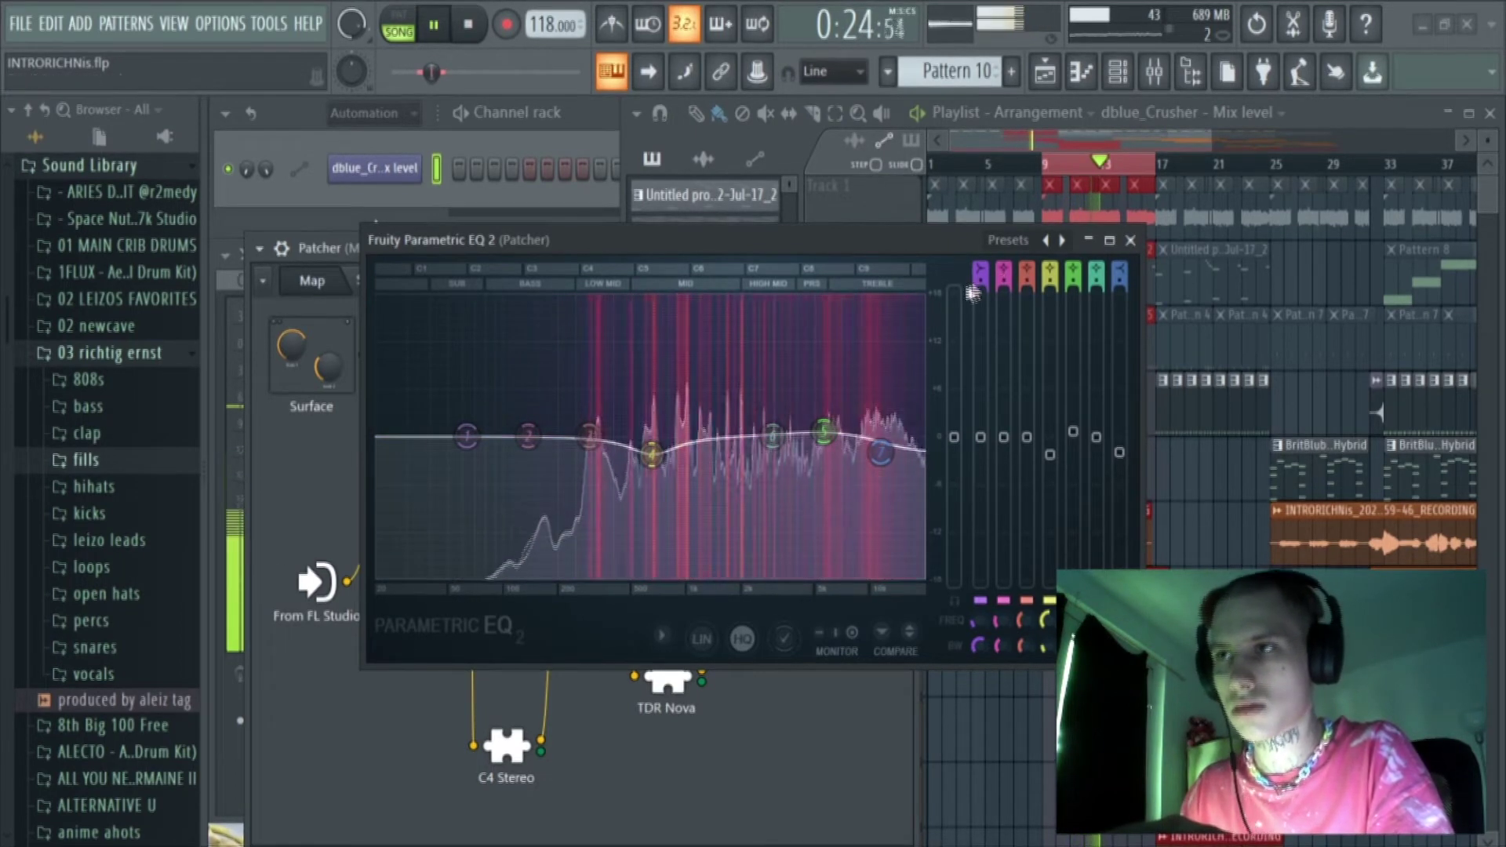
mouse_move(980, 269)
mouse_down()
mouse_move(980, 287)
mouse_move(981, 263)
mouse_up()
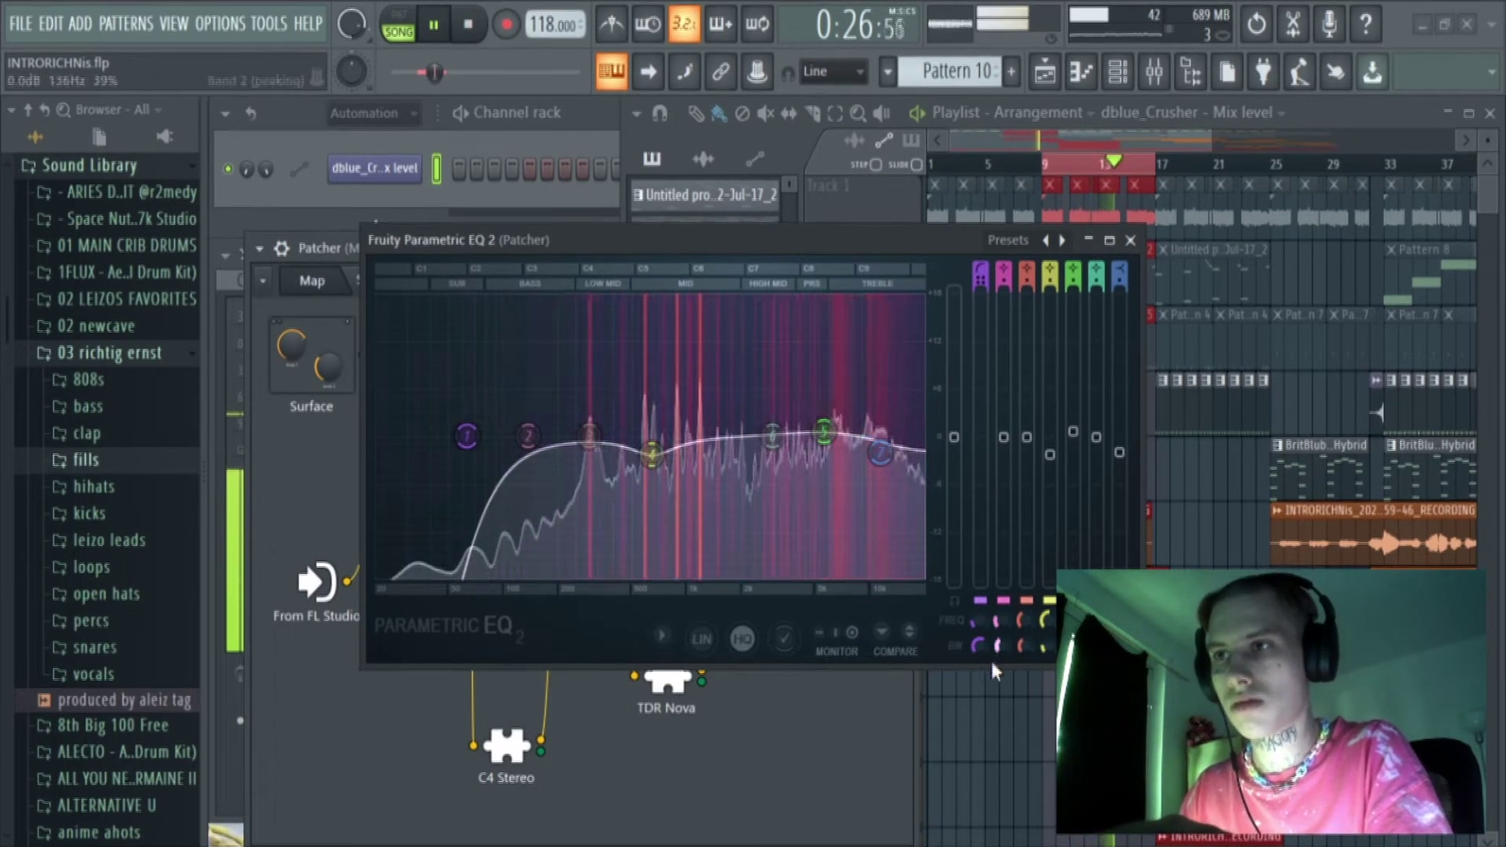
drag(475, 459, 519, 459)
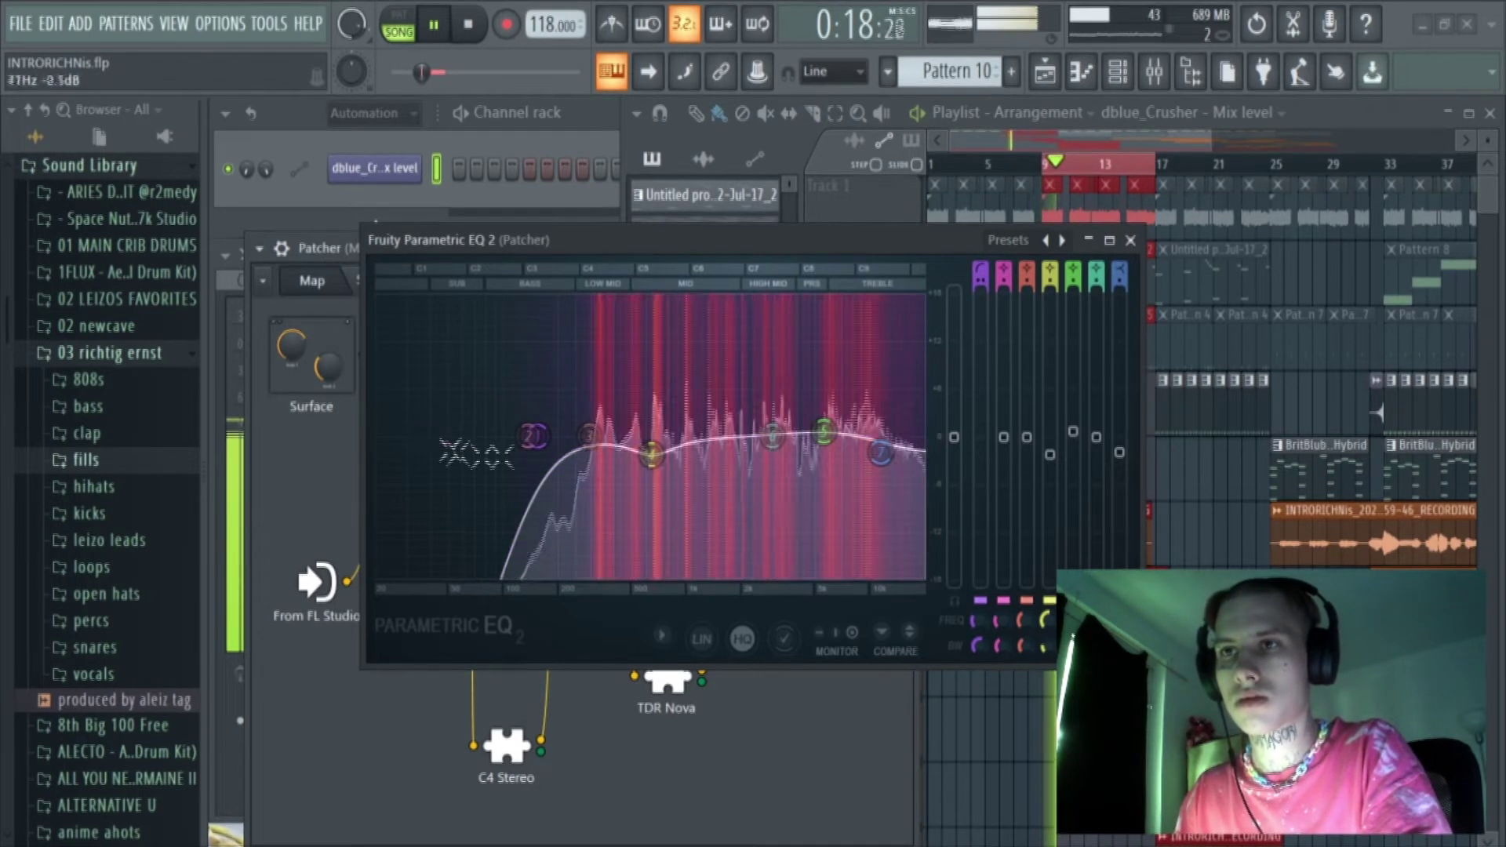
Step: Place EQ band 3 at 1645 Hz as a shallow cut with 4% bandwidth, and close the equalizer
drag(589, 435, 727, 462)
scroll(593, 311, down, 5)
drag(1026, 646, 1026, 656)
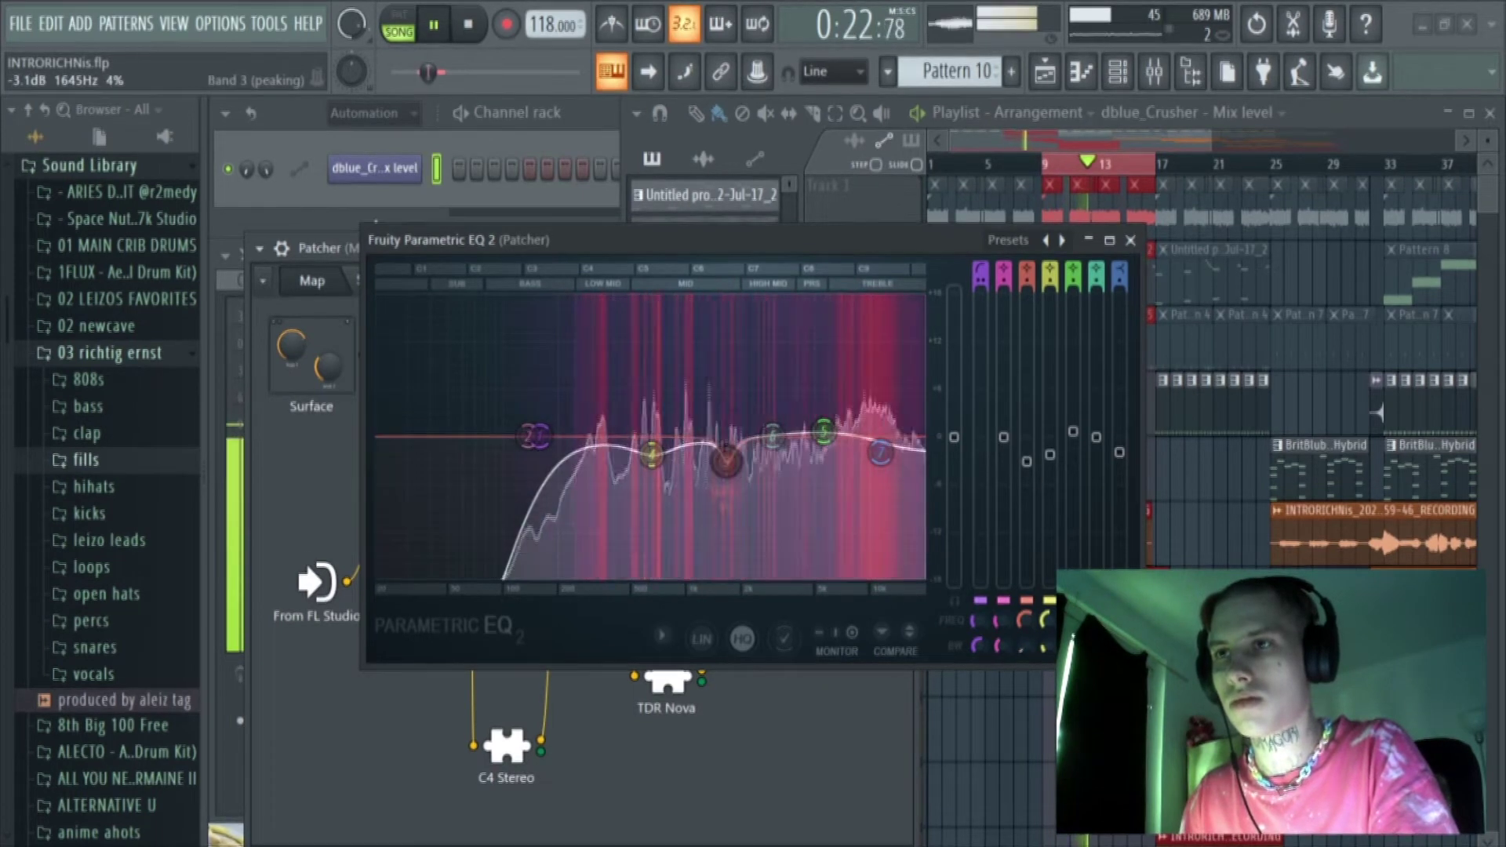
drag(1027, 462, 1027, 456)
click(1131, 240)
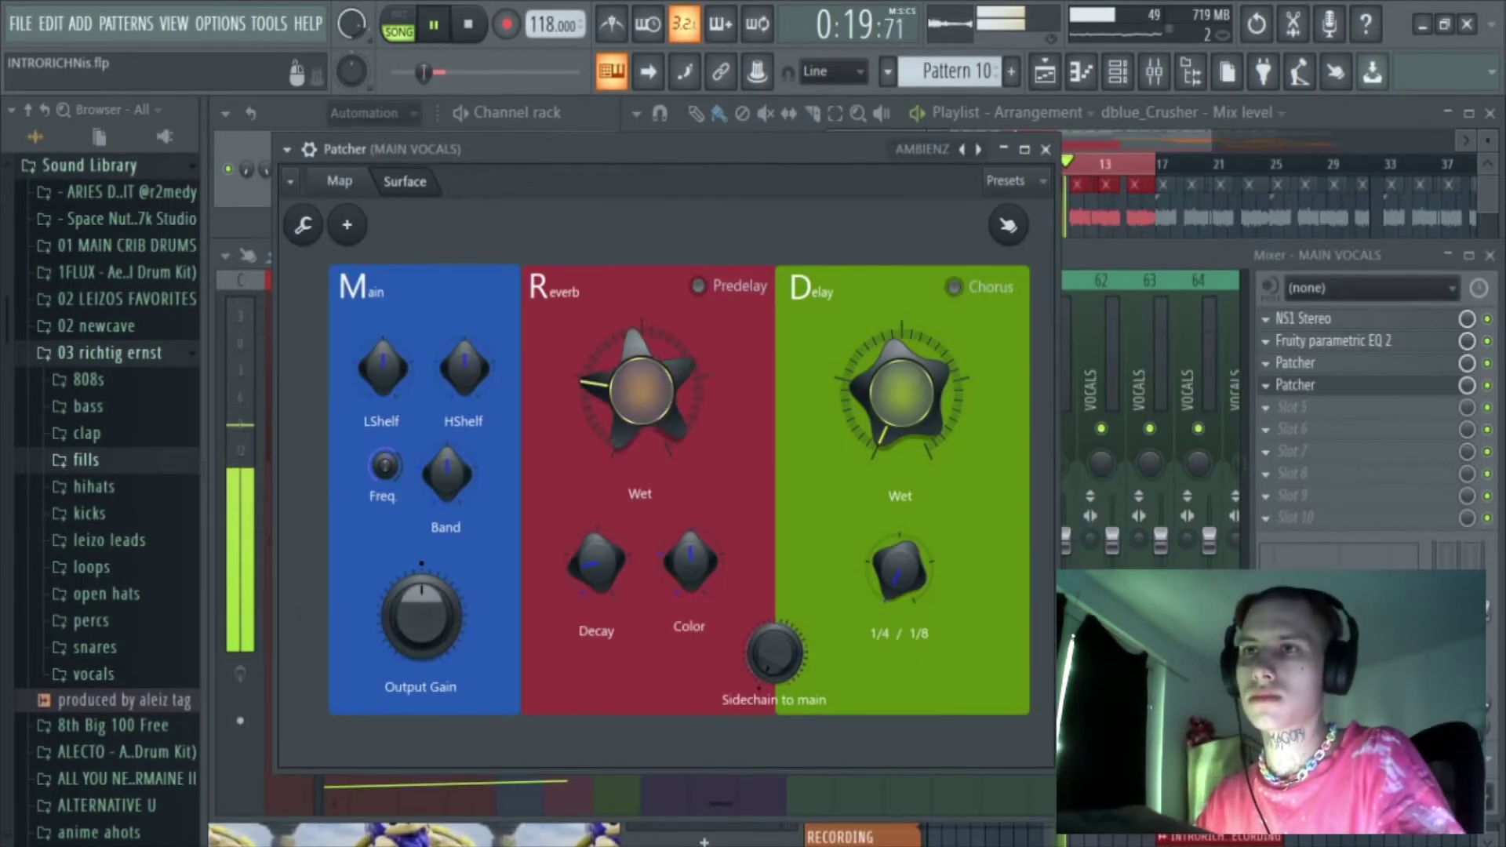
Step: On the AMBIENZ Patcher surface, enable Predelay and Chorus and adjust the Reverb and Delay wet amounts
drag(648, 404, 649, 387)
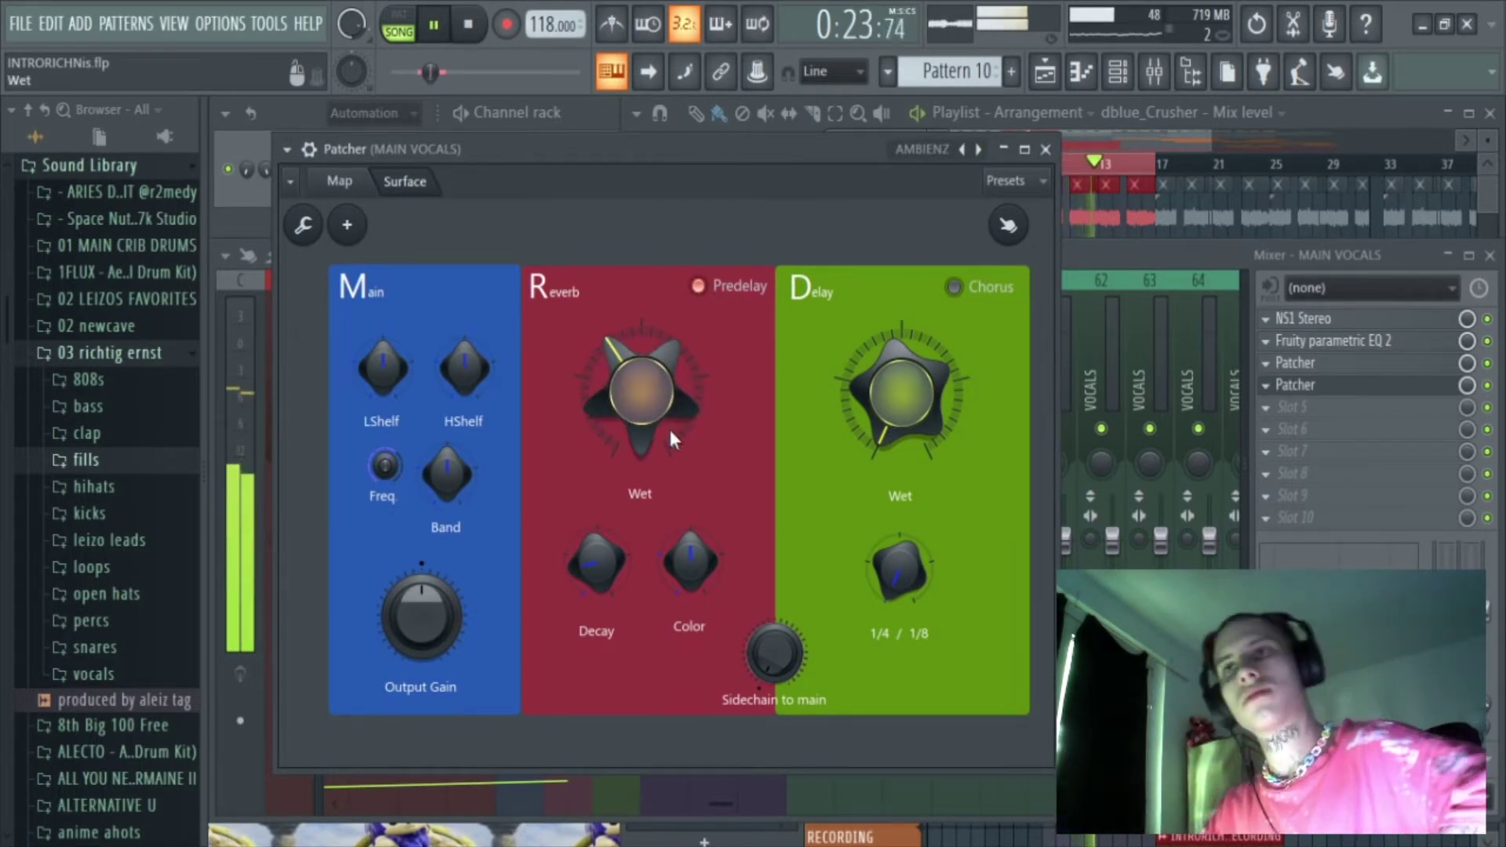
drag(651, 400, 651, 420)
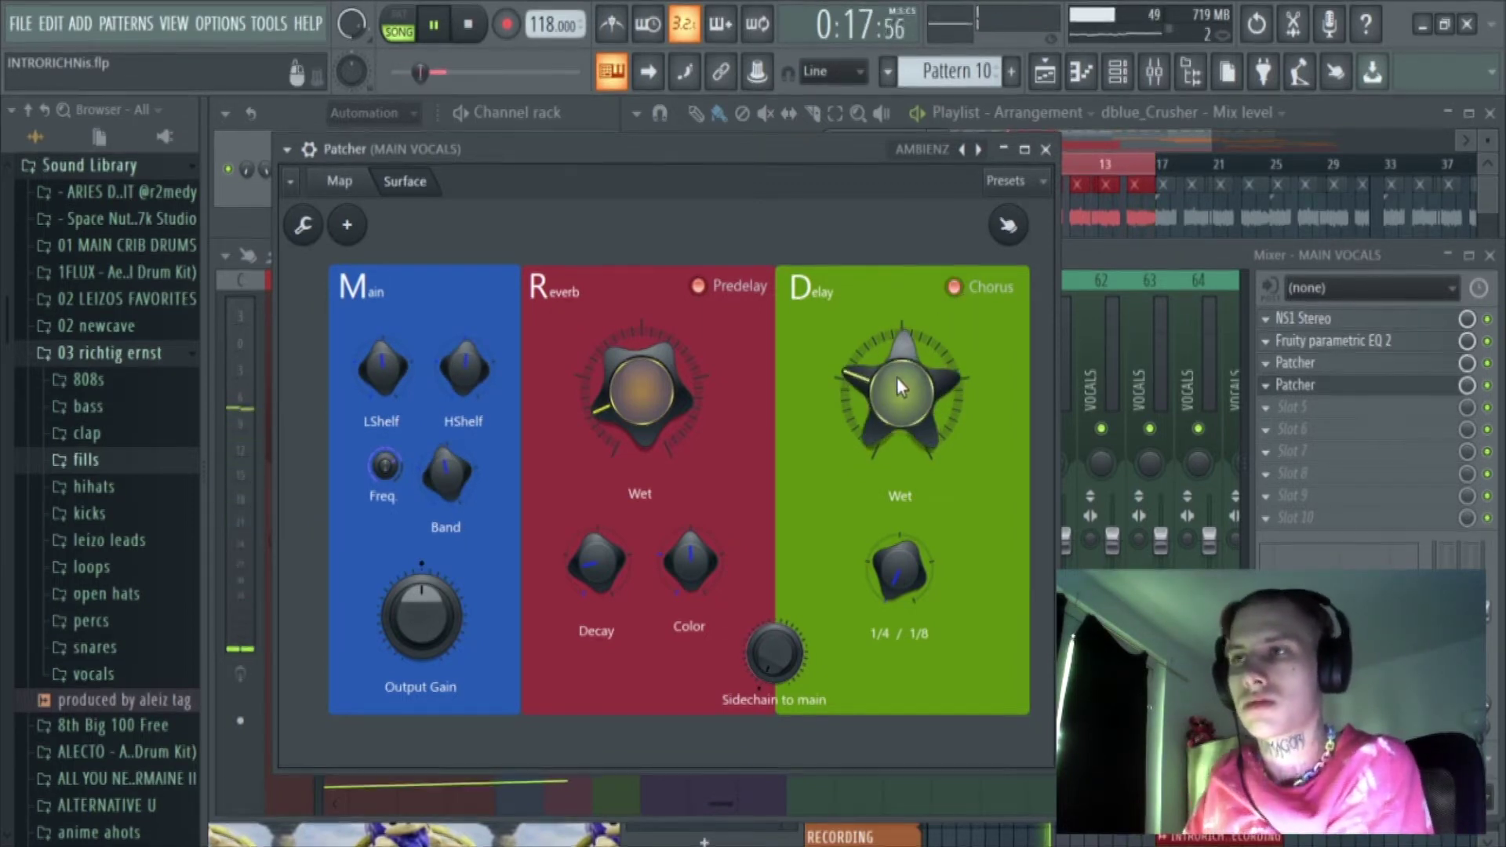
drag(910, 411, 910, 377)
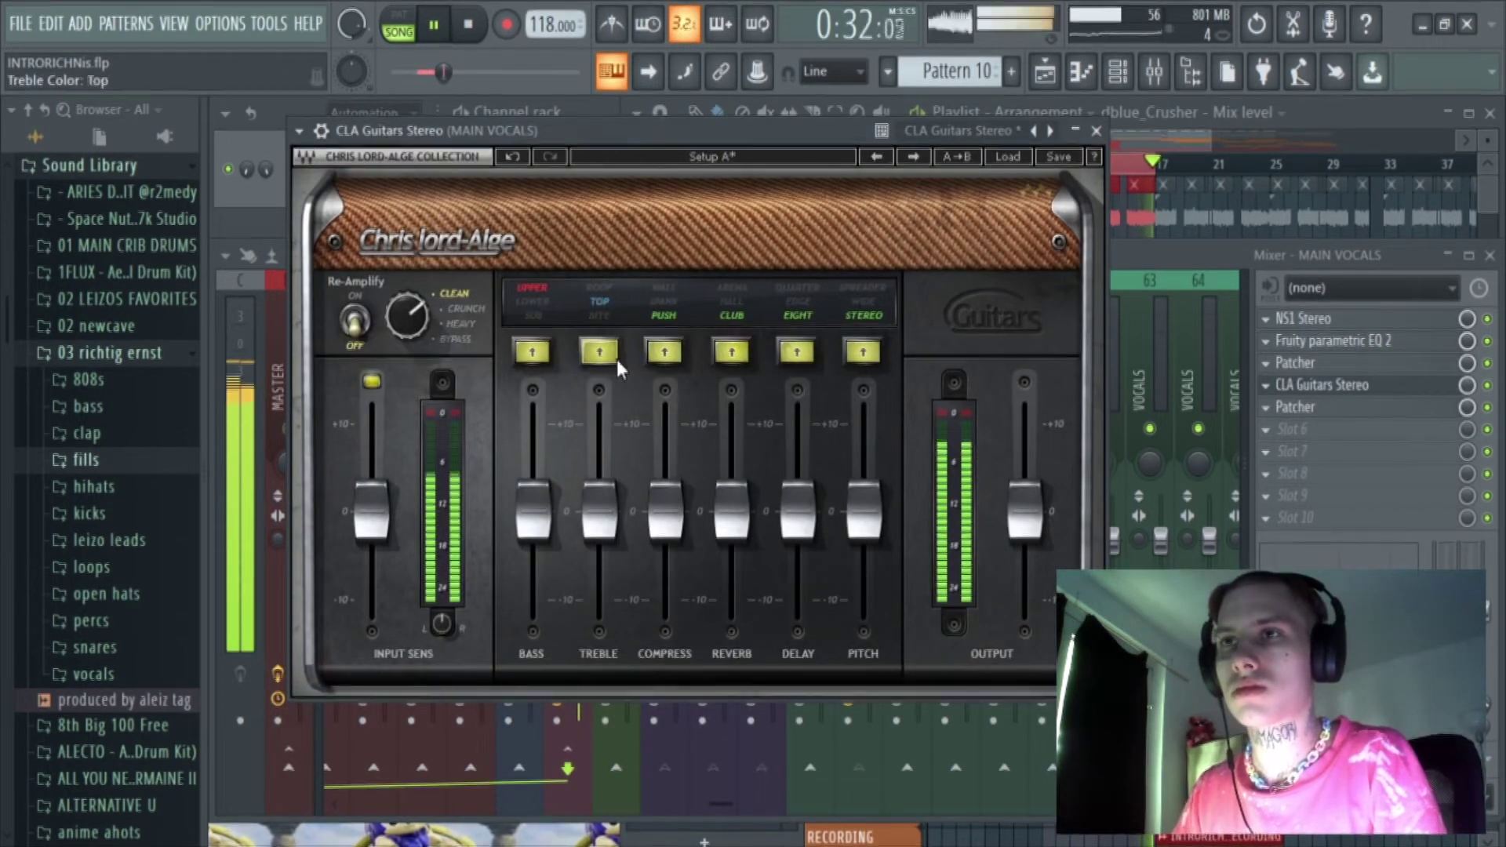
Step: In CLA Guitars, switch off the Treble, Compress, Reverb, Delay and Pitch sections
click(616, 359)
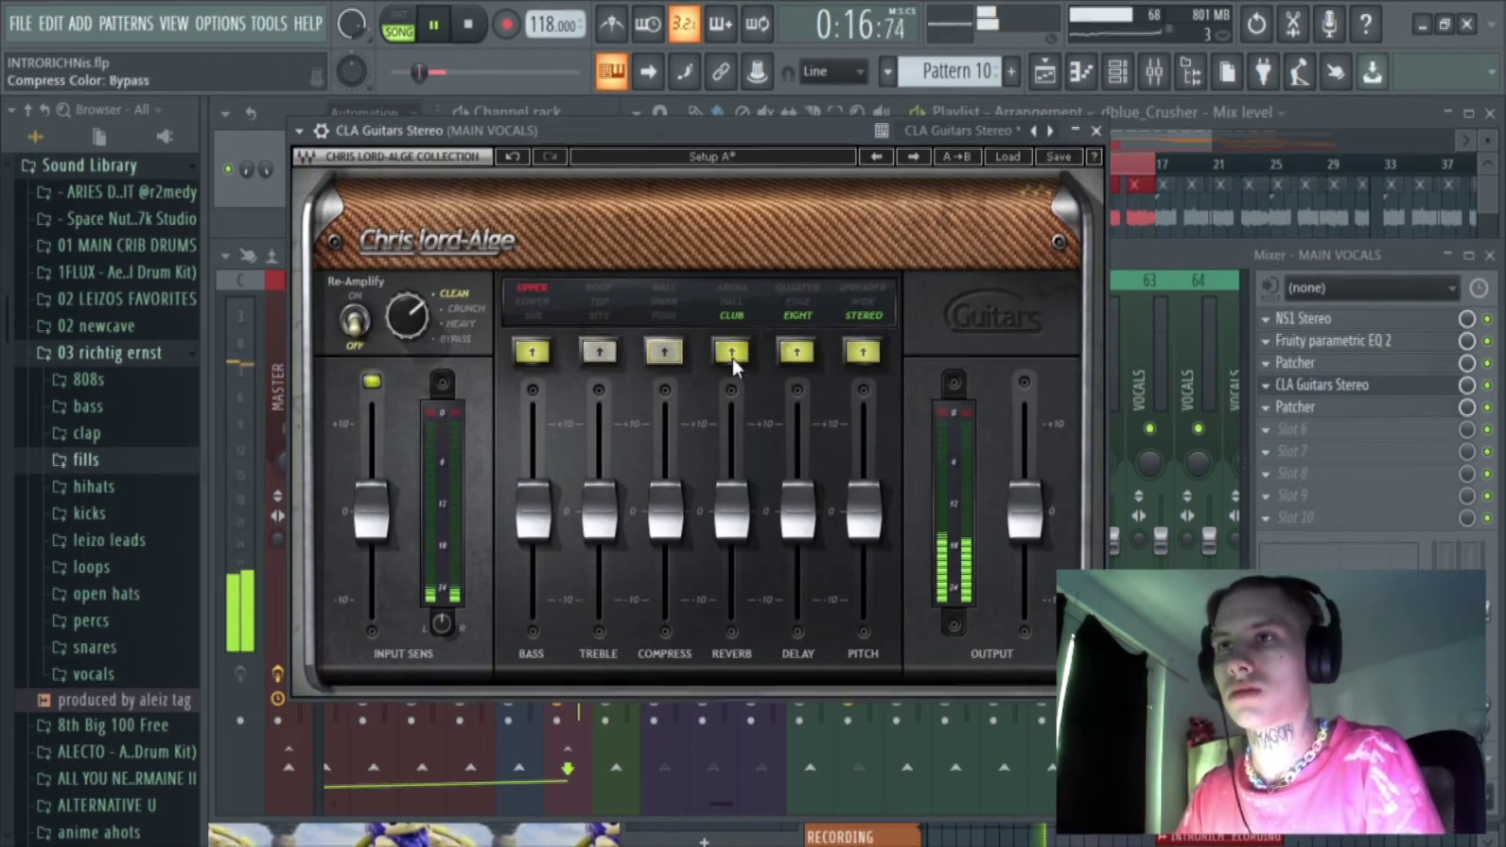
click(732, 360)
click(808, 359)
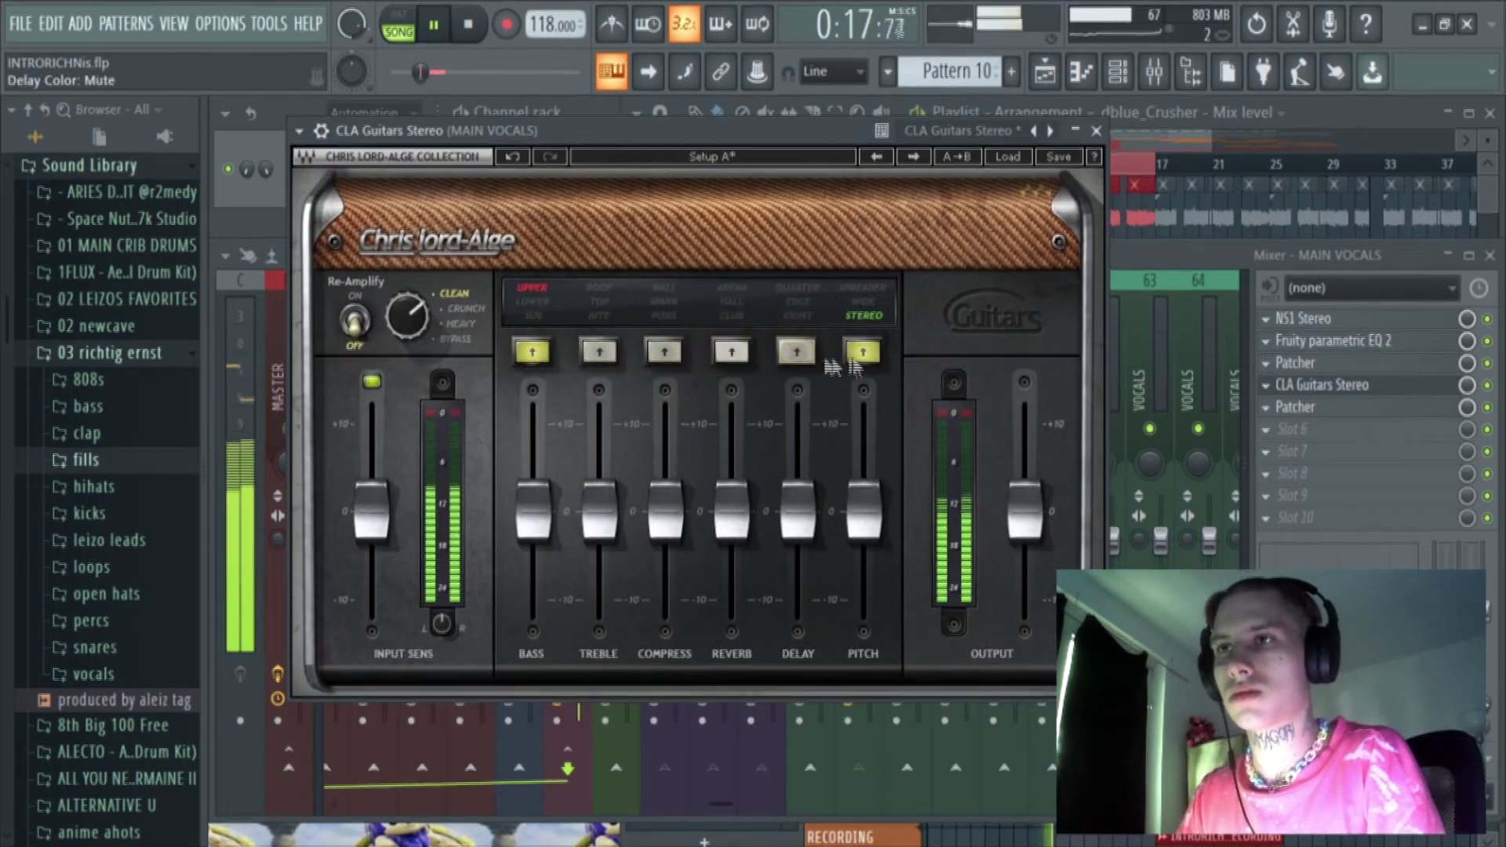
click(861, 361)
Step: Try Bass colours and levels, keep Upper with the fader slightly below zero, and set Treble to Roof at -1.8
drag(549, 469, 542, 408)
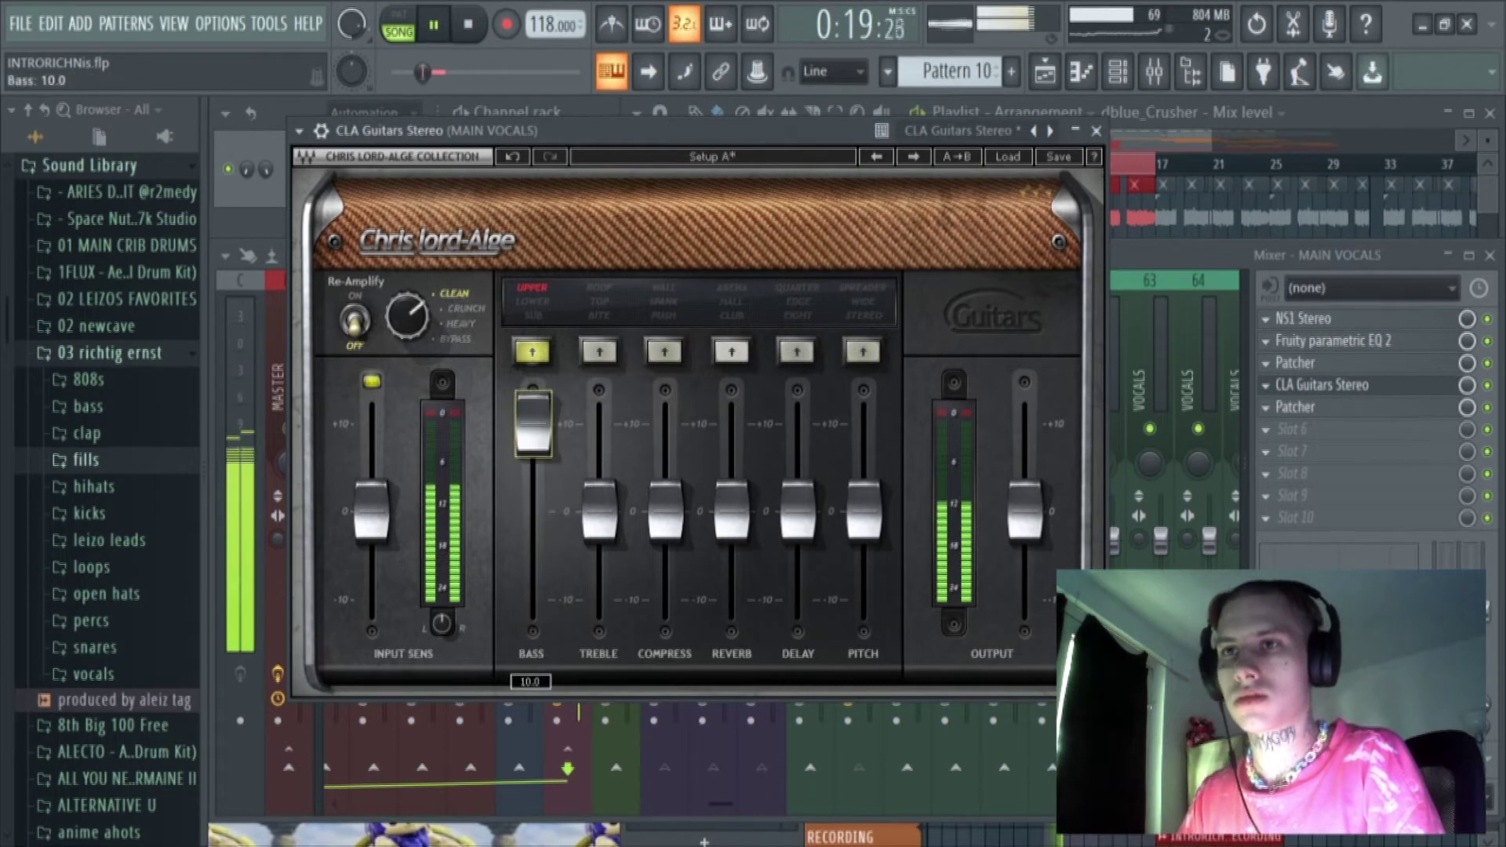
click(532, 352)
click(532, 352)
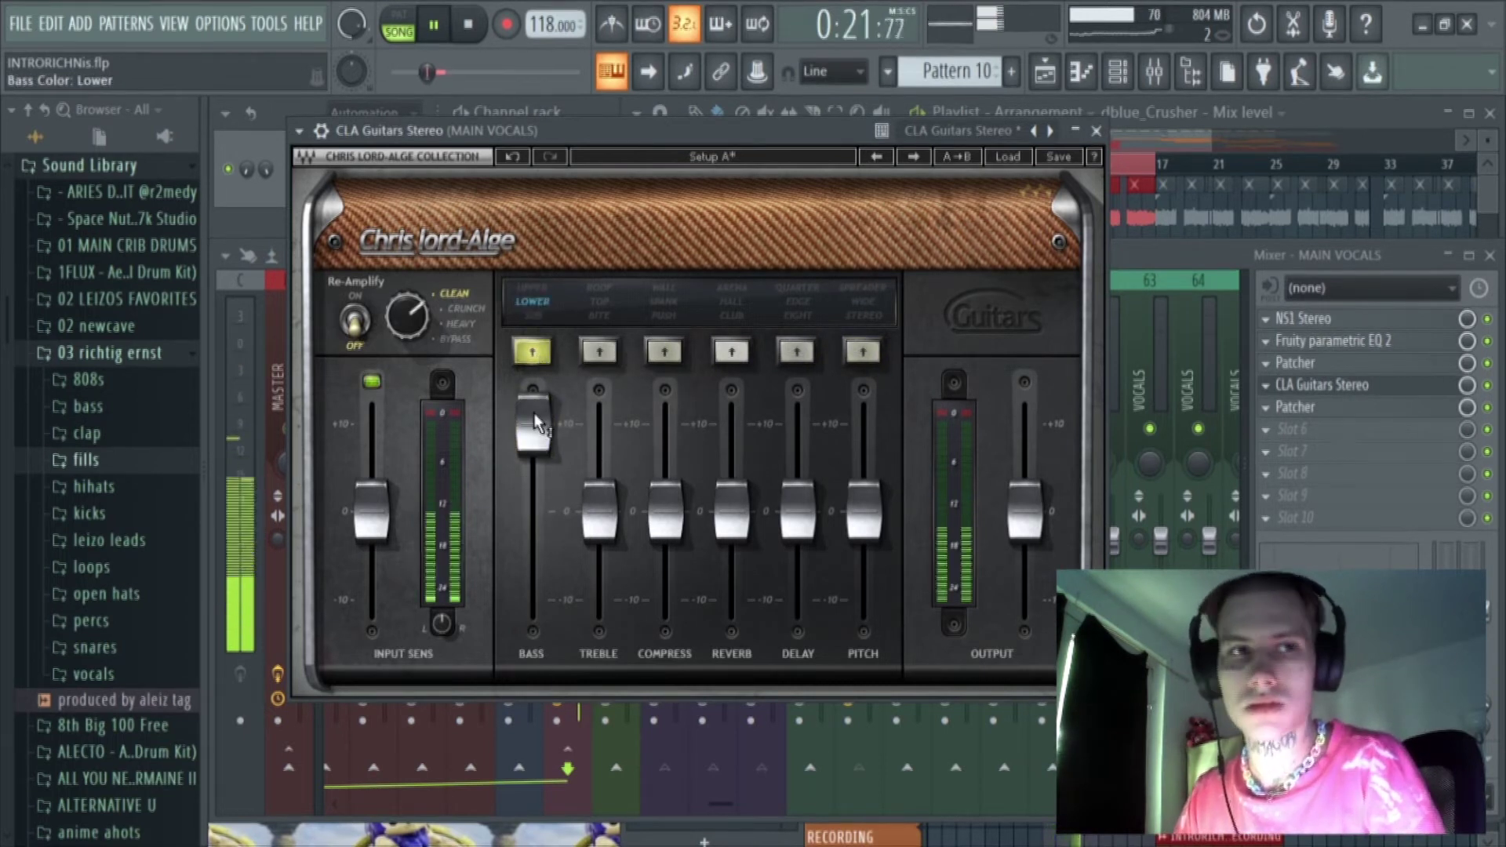
drag(533, 413, 533, 529)
click(532, 355)
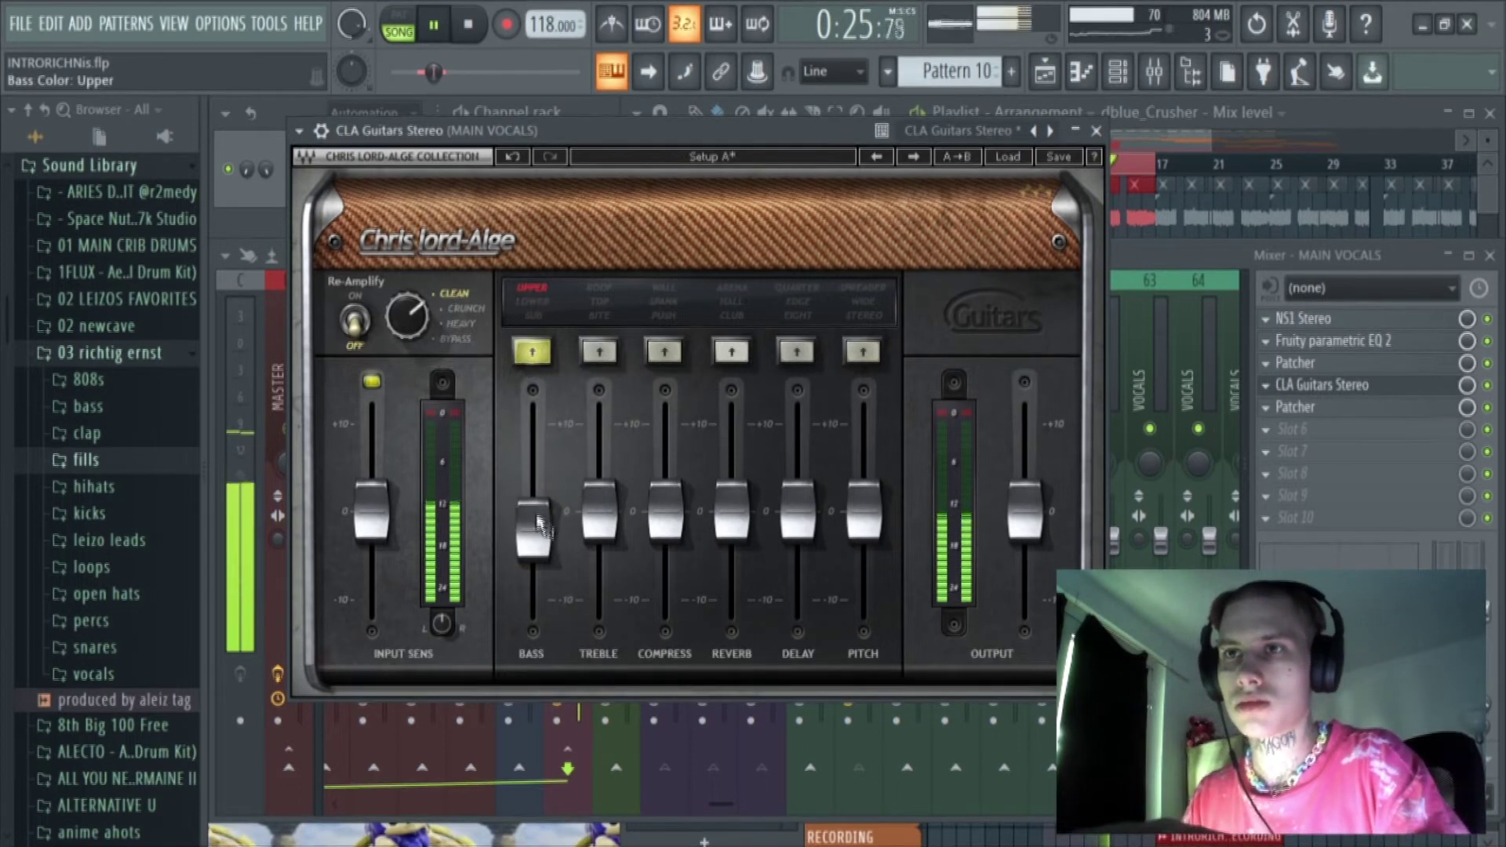
click(601, 352)
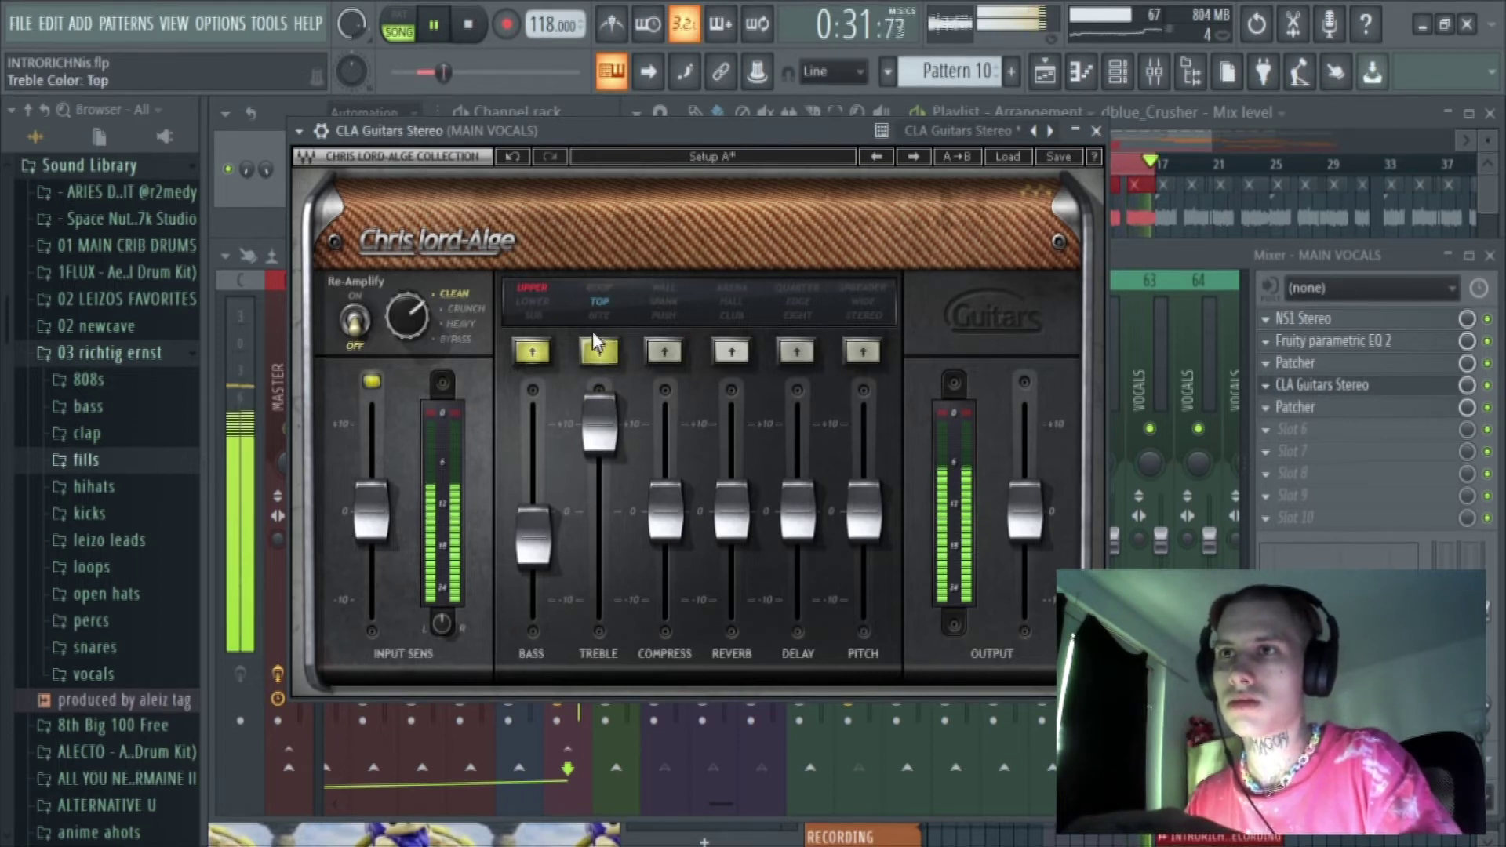
drag(600, 424, 600, 523)
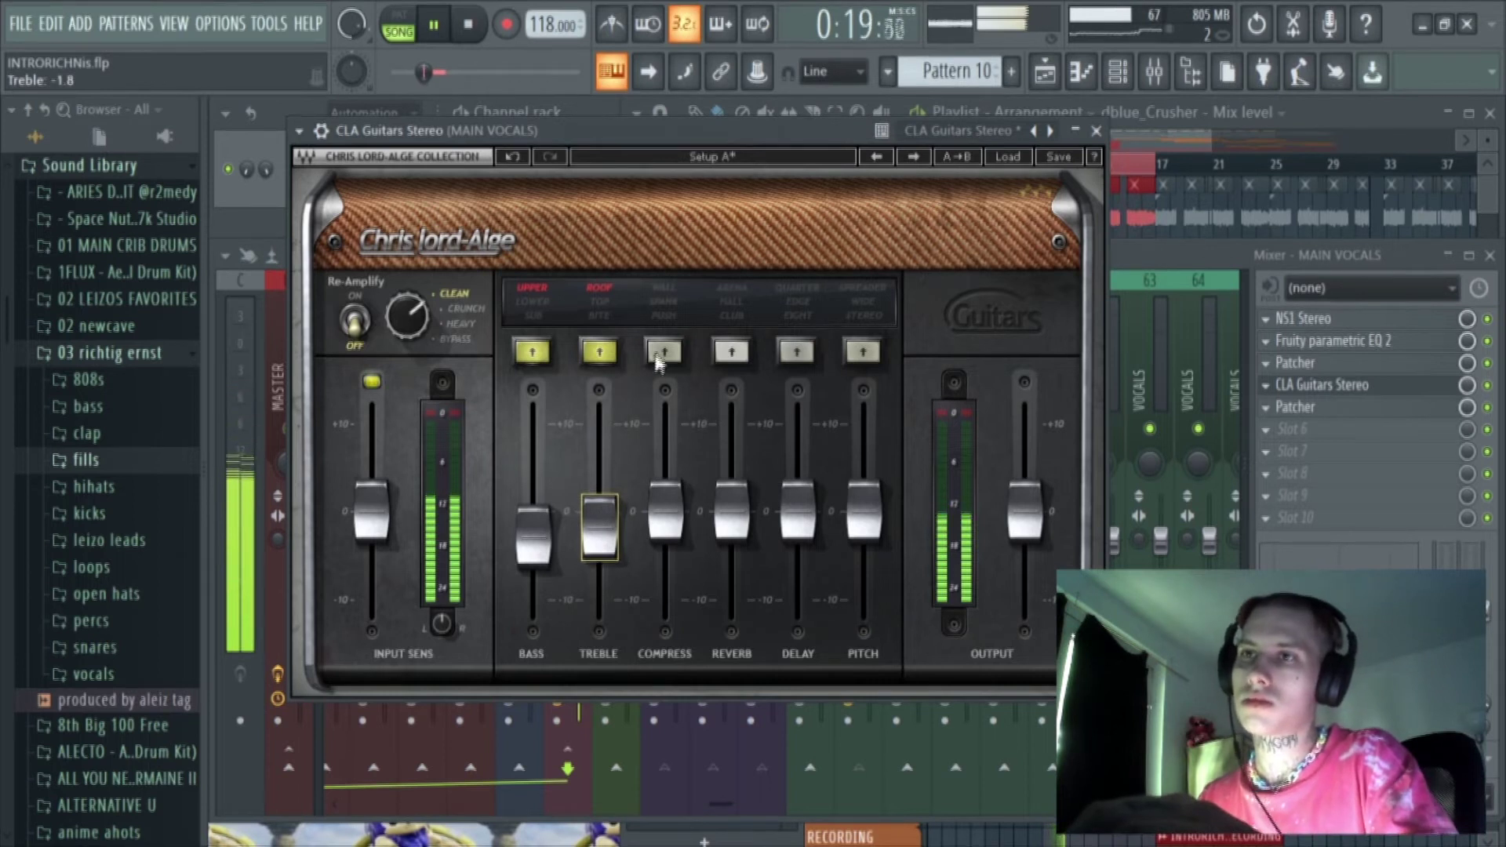
Step: Compare the Compress colours, set Spank with its fader slightly above zero, and enable Reverb as Arena at about -8.5
click(659, 355)
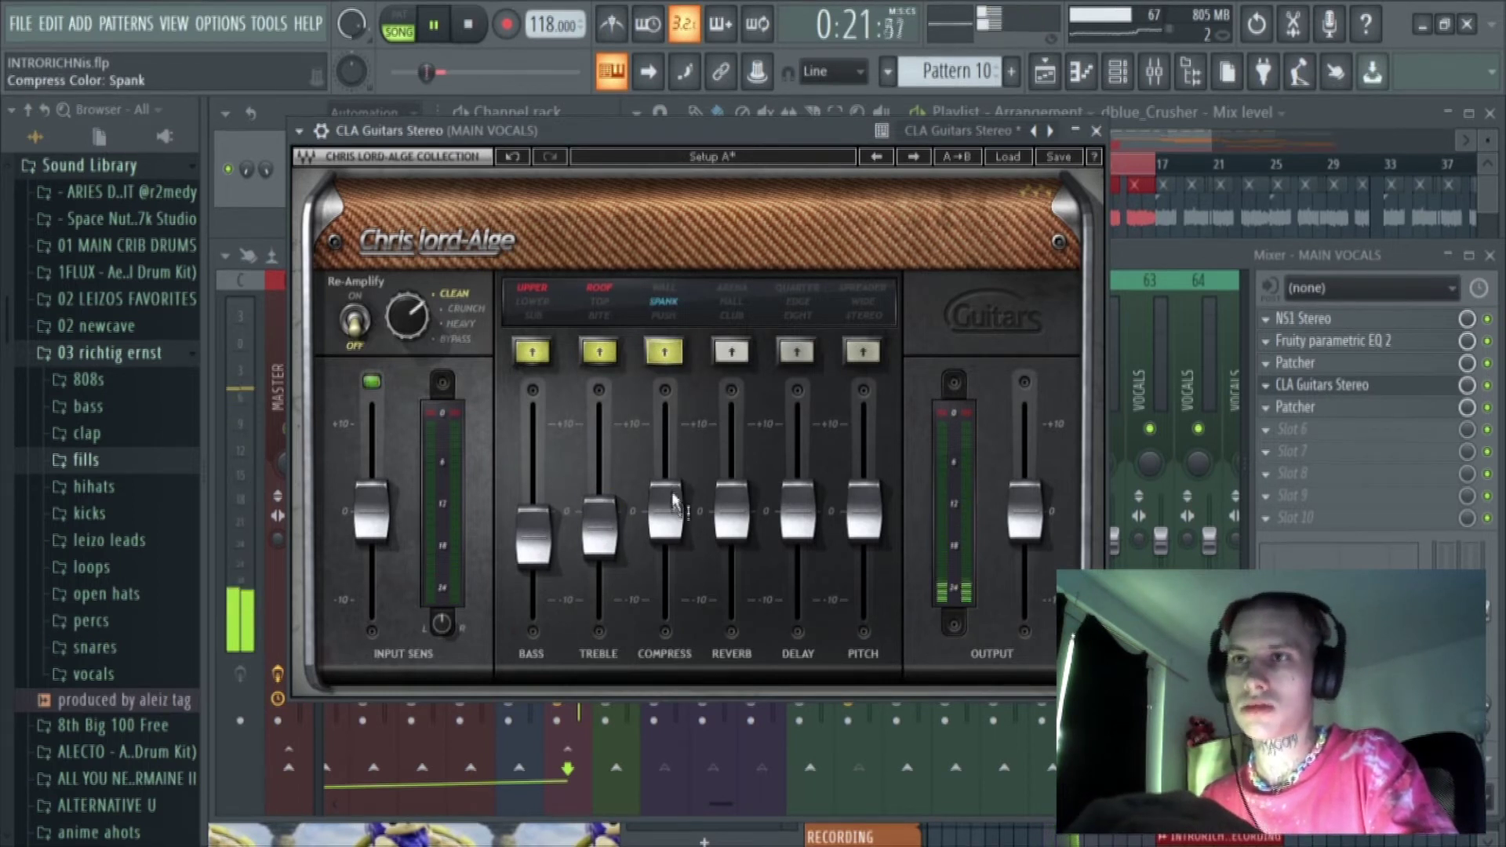
mouse_move(673, 502)
mouse_down()
mouse_move(673, 463)
mouse_move(677, 496)
mouse_up()
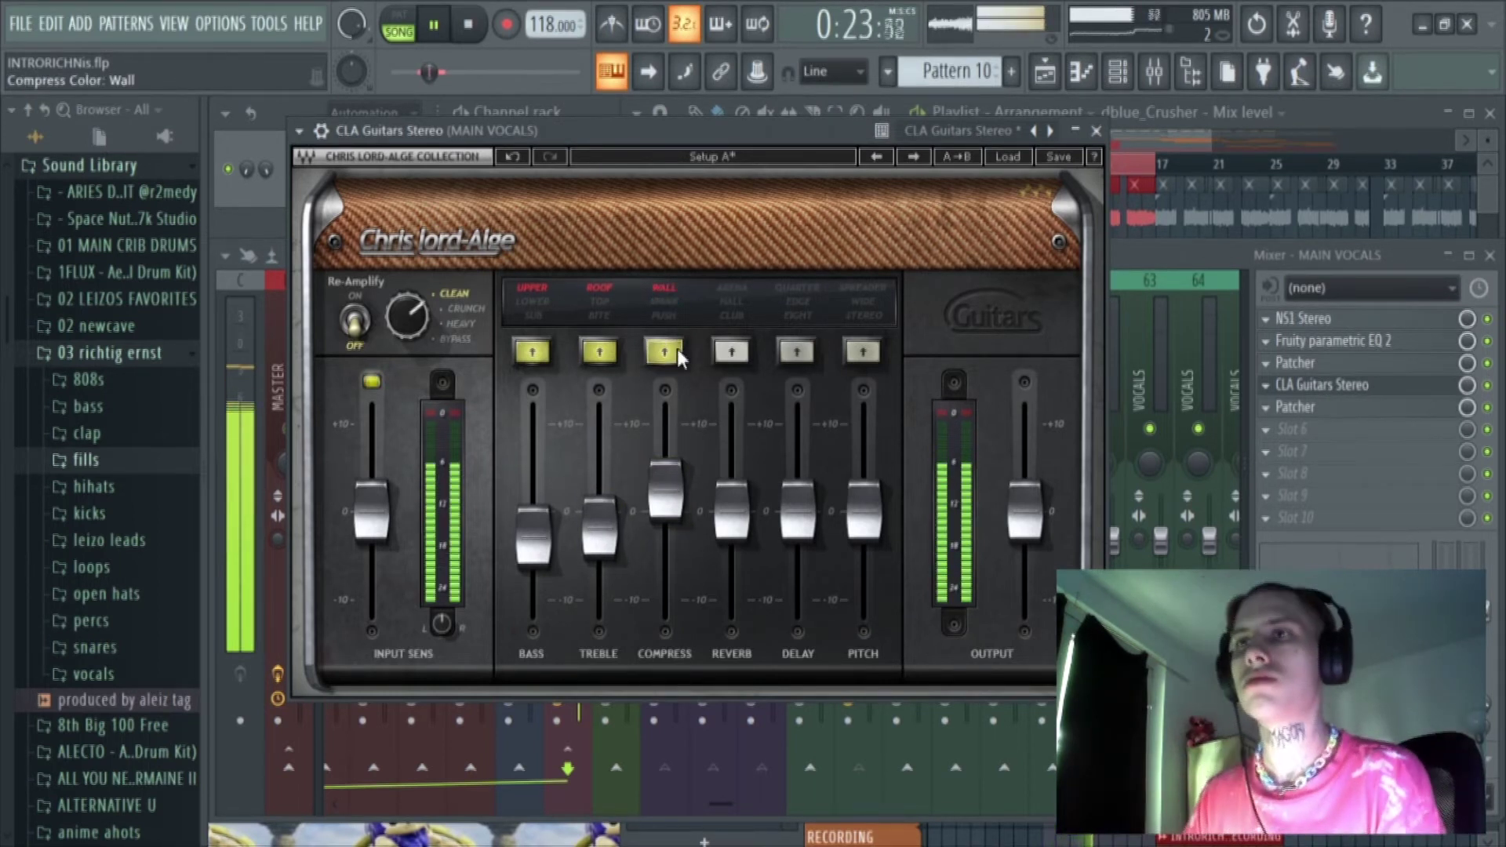
click(666, 350)
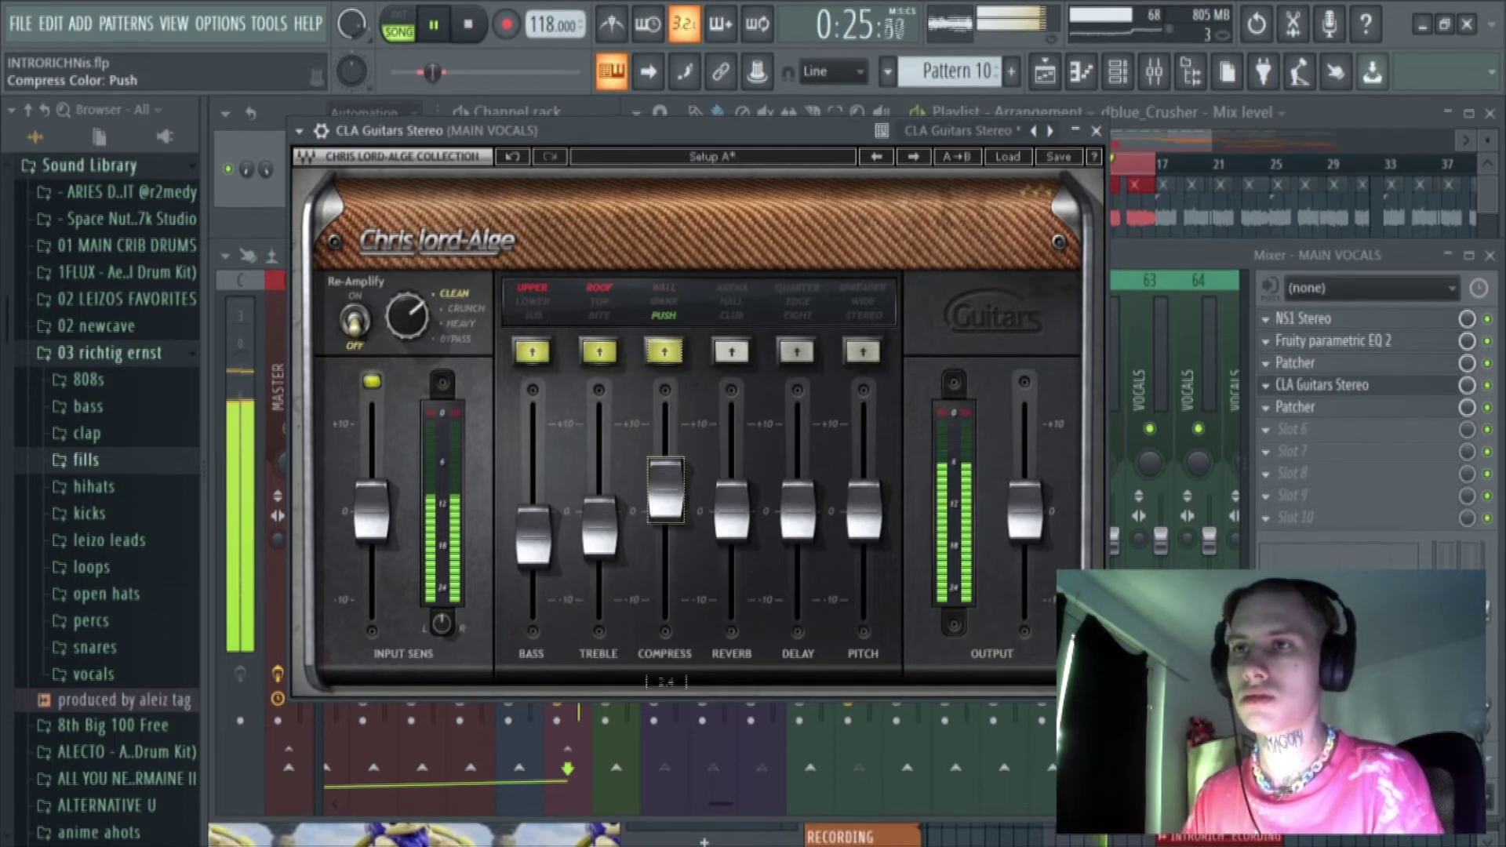
drag(665, 488, 736, 593)
click(745, 350)
click(745, 349)
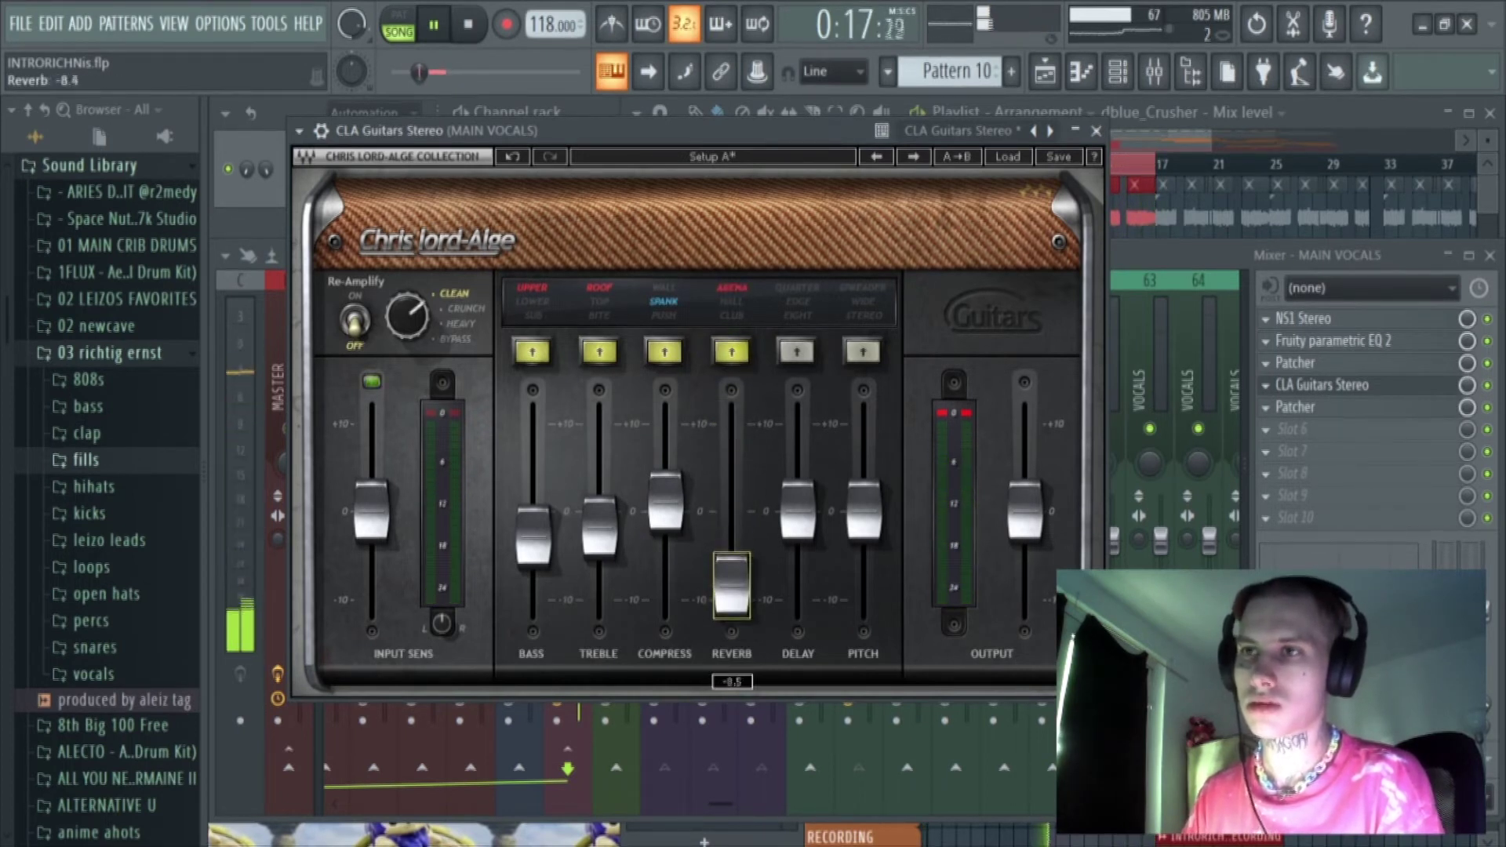
Step: Set Delay to Eight with its fader well below zero and Pitch to Stereo at about -1.5, and close CLA Guitars
click(793, 357)
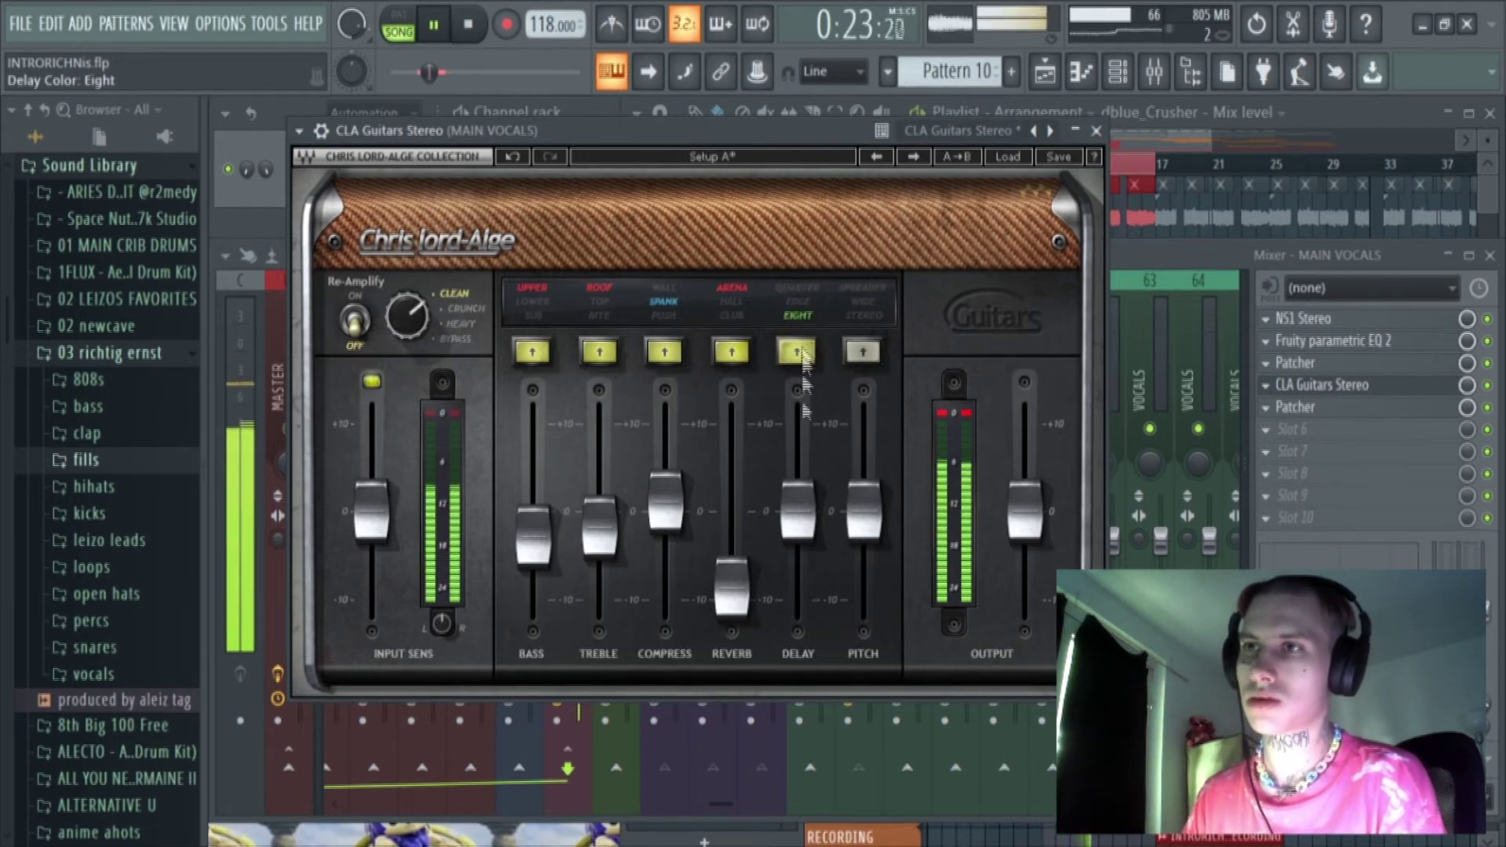
drag(798, 510, 798, 582)
click(862, 351)
drag(864, 512, 864, 524)
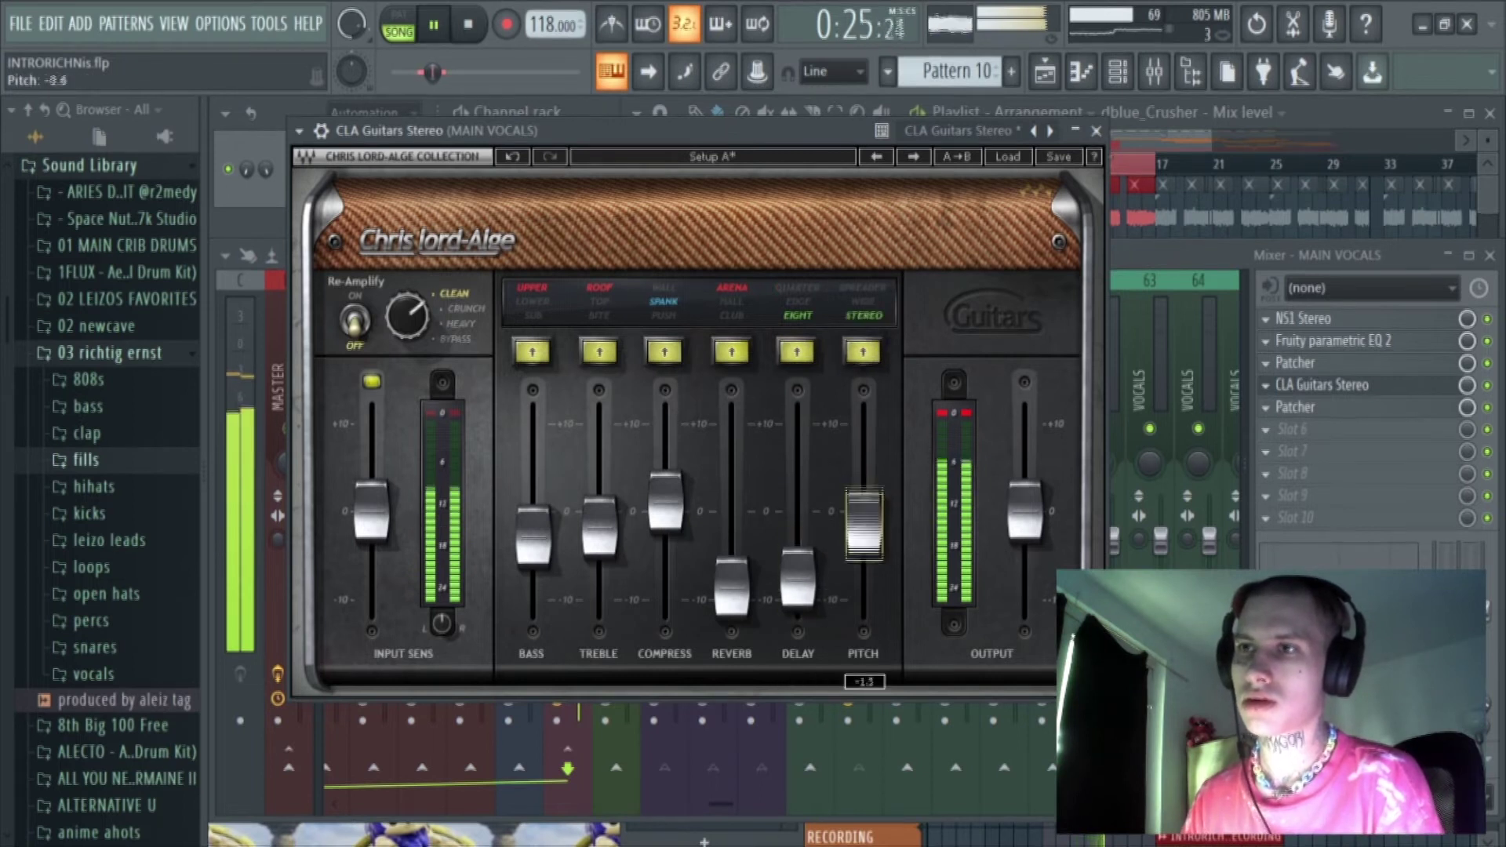
click(1096, 131)
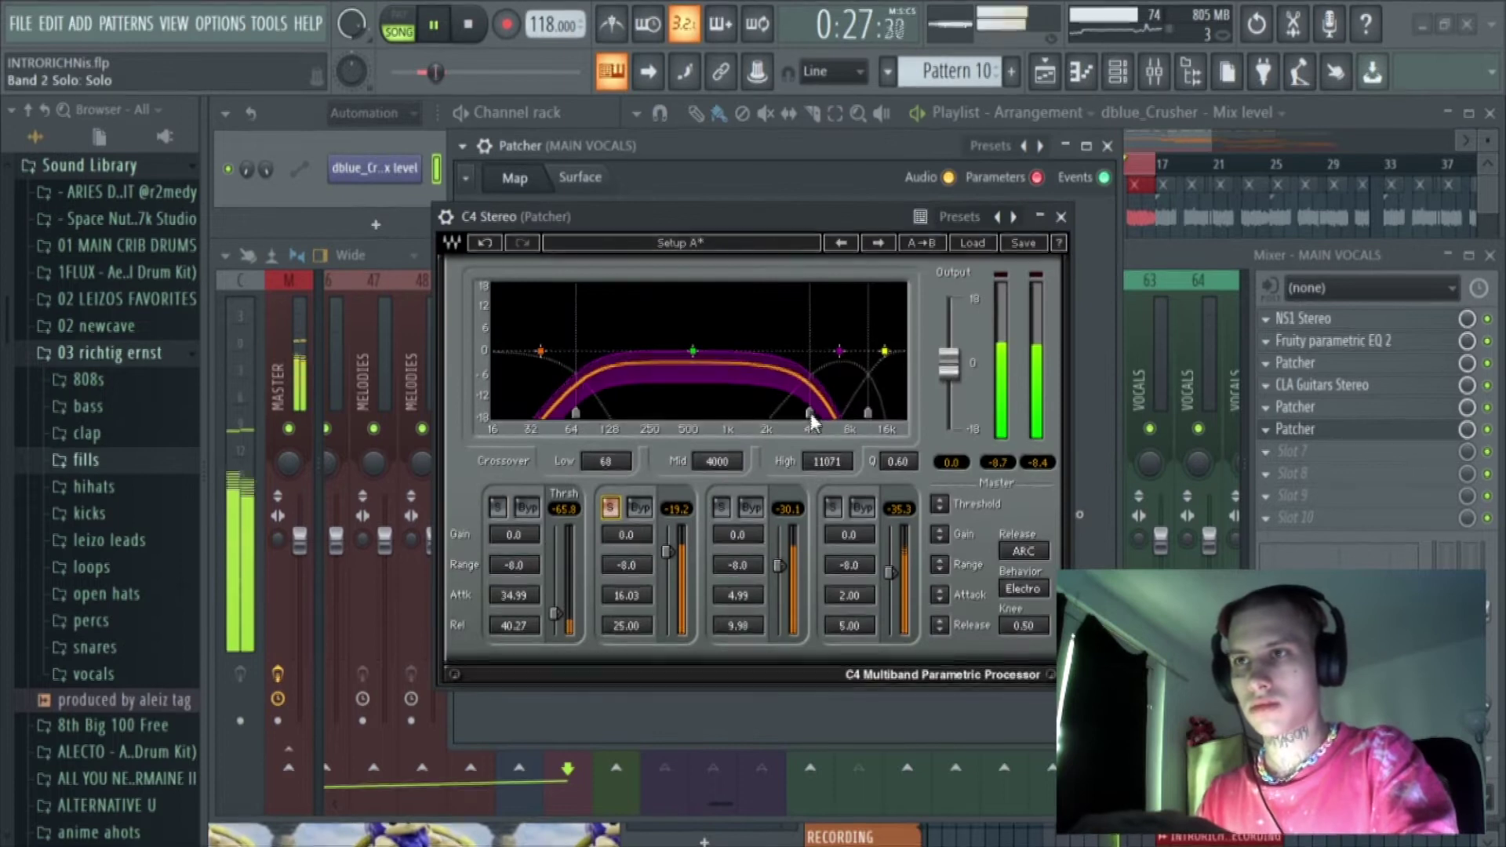
Step: In C4, set the mid crossover to 4476 Hz and the high crossover to 6886 Hz, and switch the solo from band 2 to 3
mouse_move(810, 414)
mouse_down()
mouse_move(855, 413)
mouse_move(816, 413)
mouse_up()
click(721, 508)
click(610, 507)
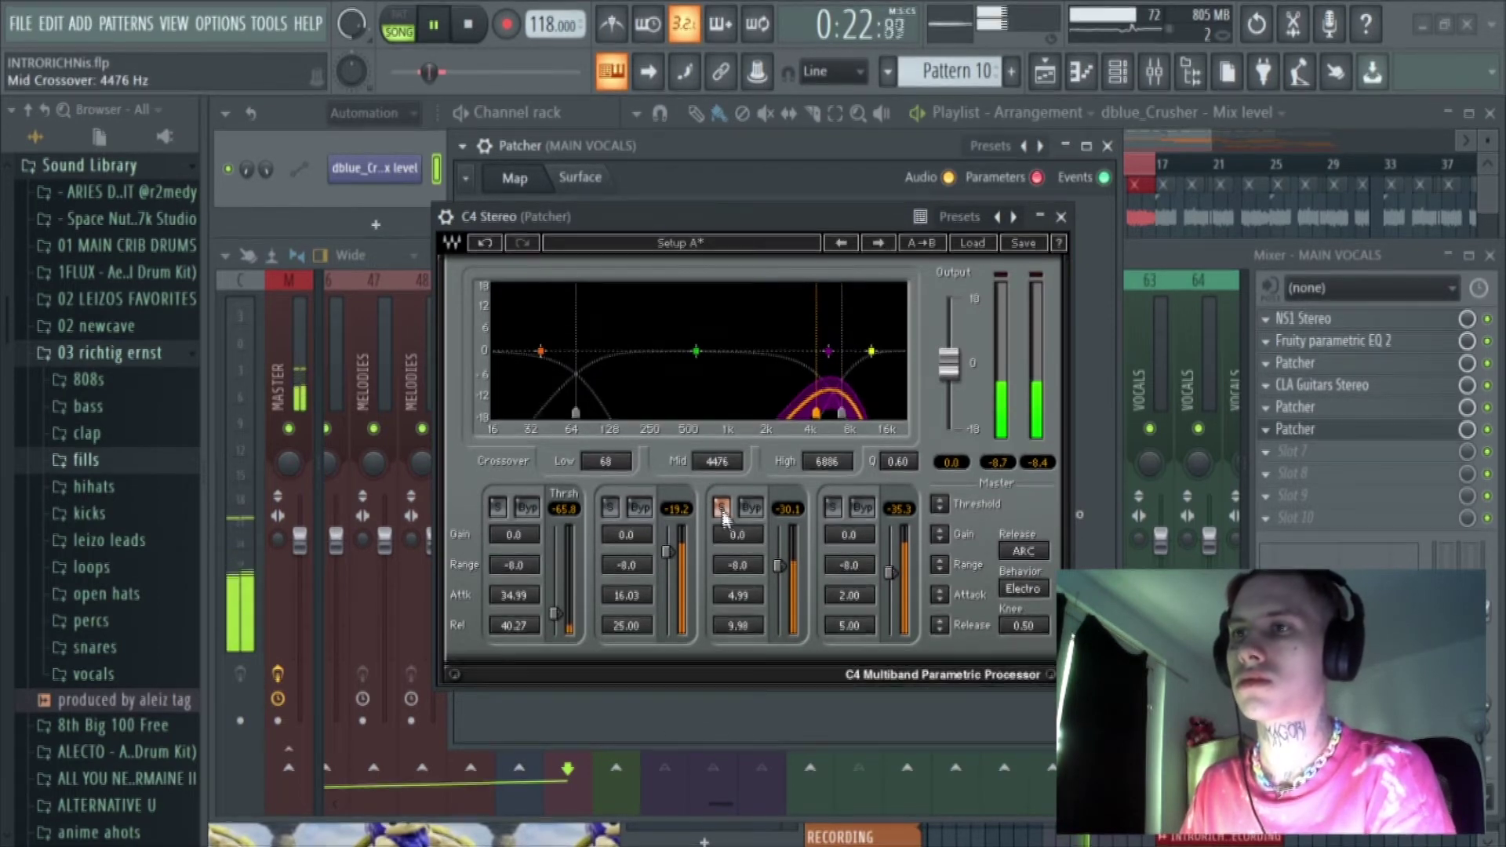
Step: Set C4 thresholds of bands 2 to 4 to -26.2, -34.0 and -29.7, band 3 attack 2.27 and release 21.63, band 4 attack 1.10 and gain 1.0
drag(777, 570, 776, 578)
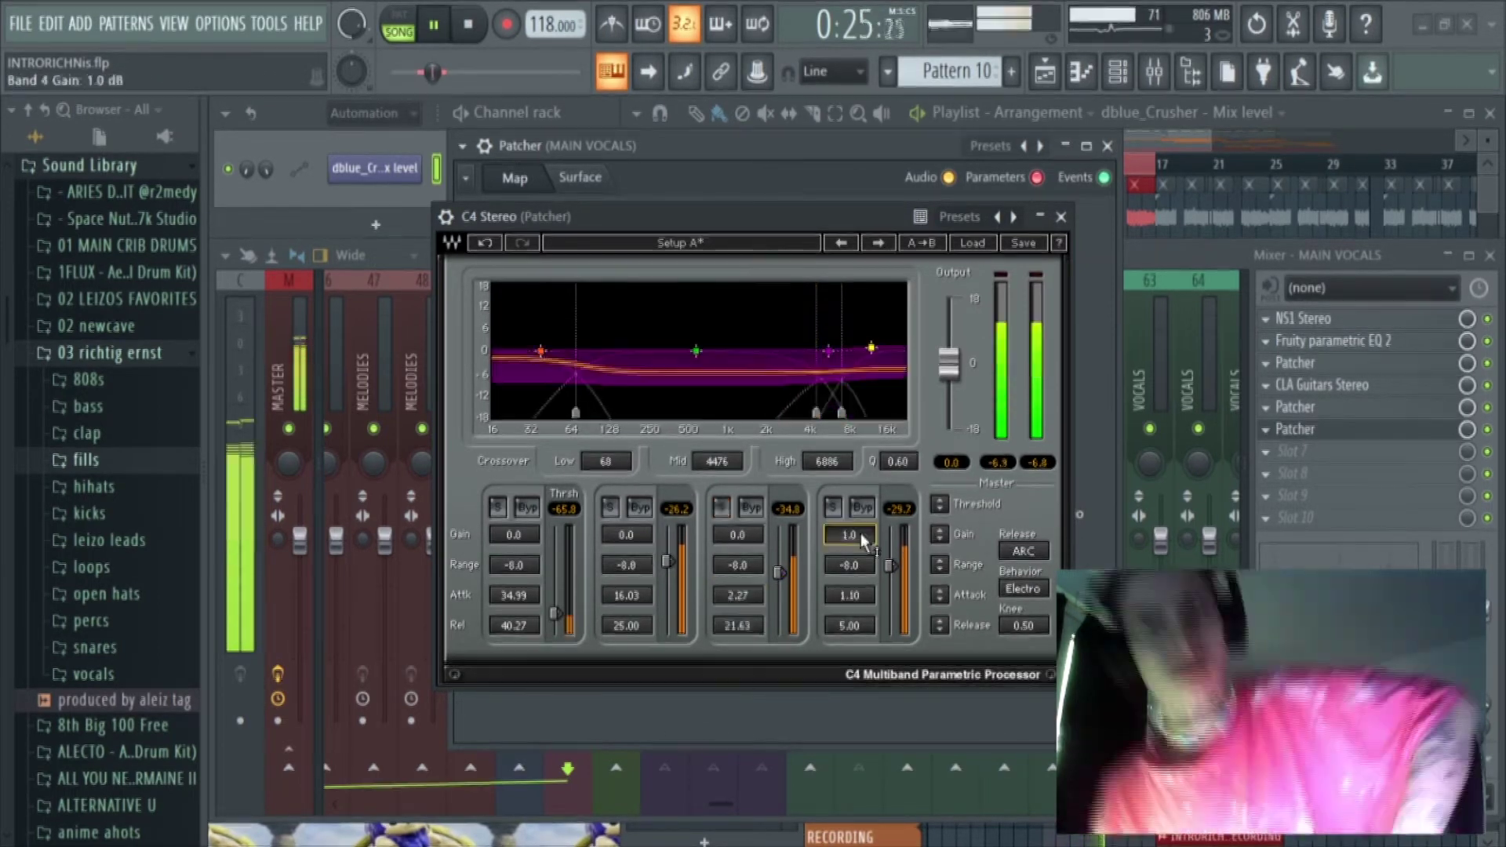
click(1061, 217)
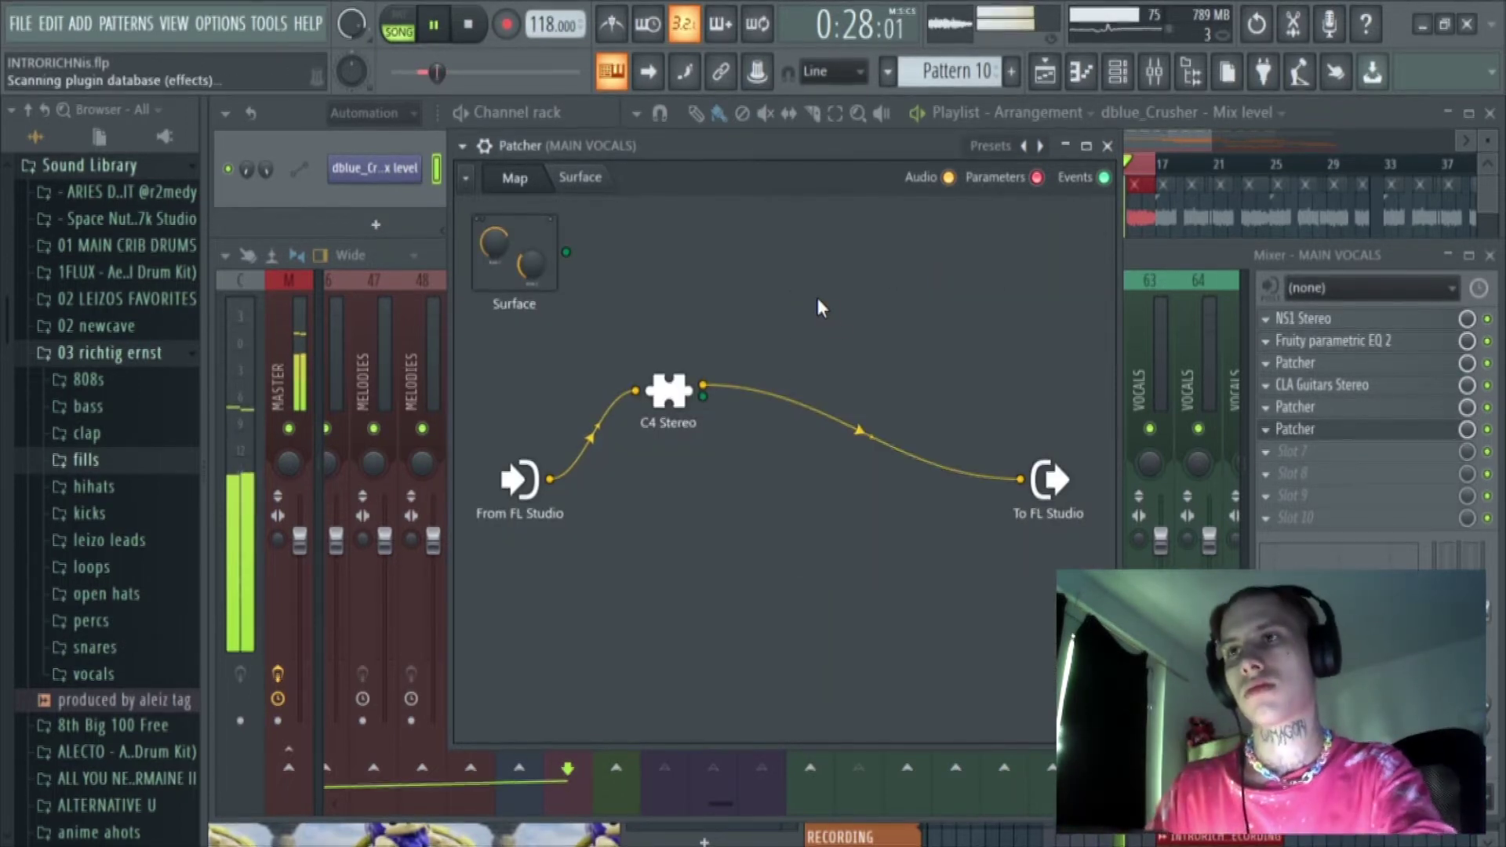
Step: Search the plugin picker for "tube" and add ToneLib-TubeWarmth to the Patcher map
key(F8)
text(tube)
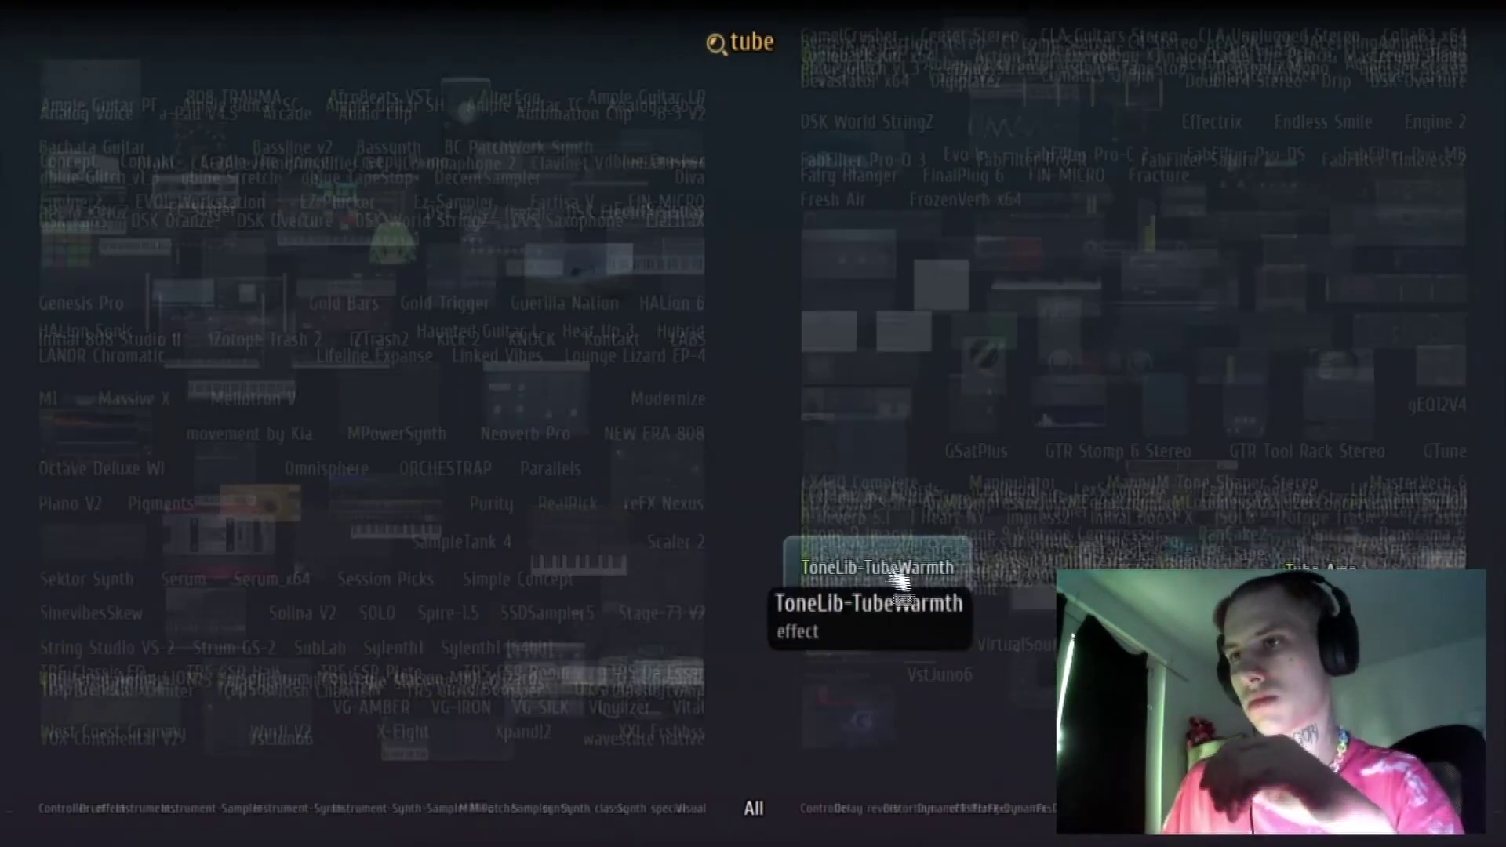
drag(897, 578, 770, 471)
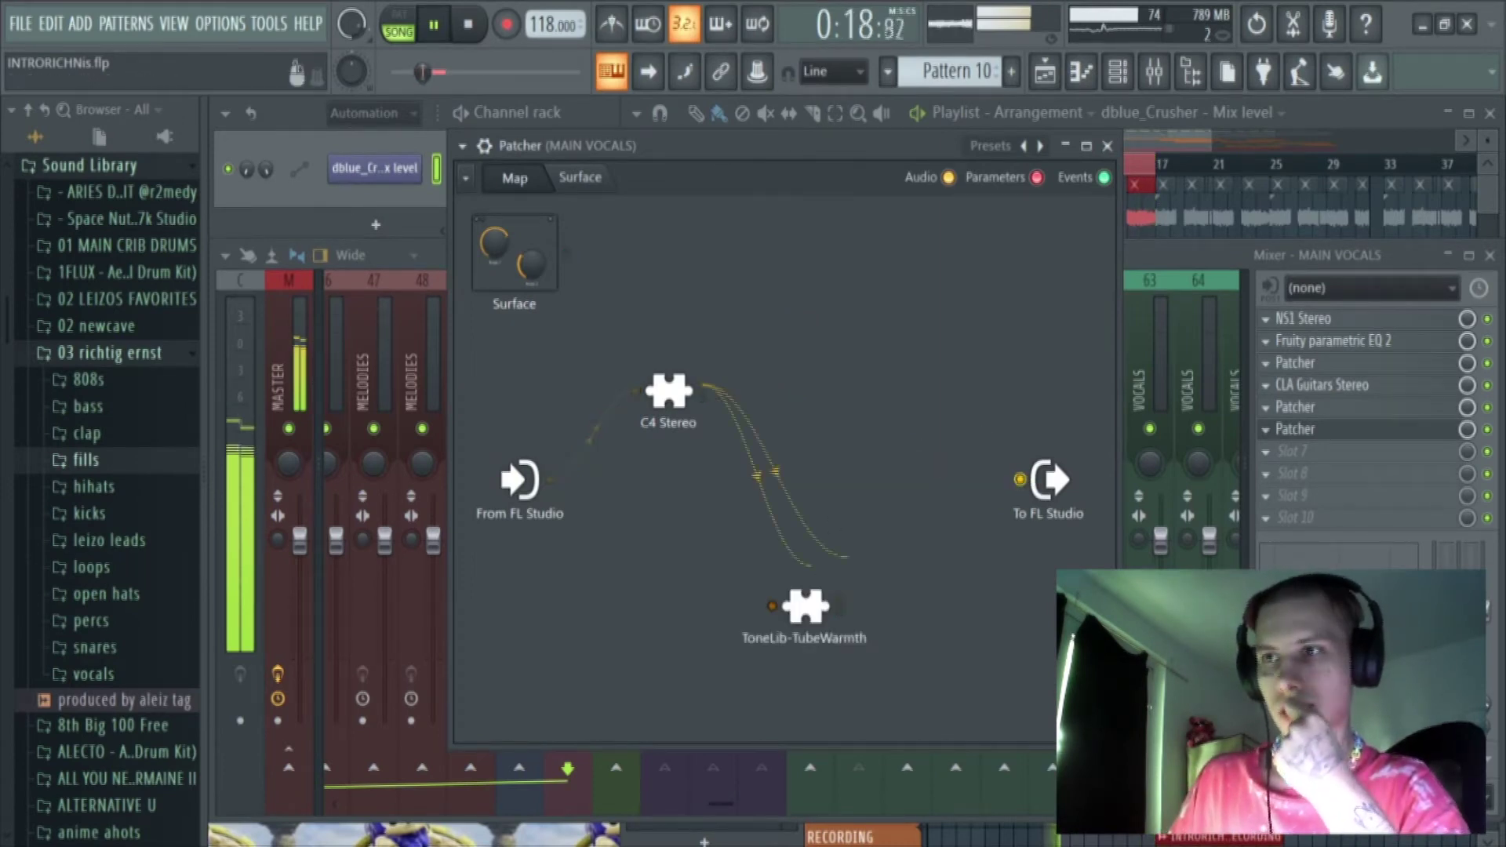
Step: Route ToneLib-TubeWarmth's audio output to the Patcher's To FL Studio node, and open TubeWarmth to raise two of its controls
drag(933, 515, 1020, 479)
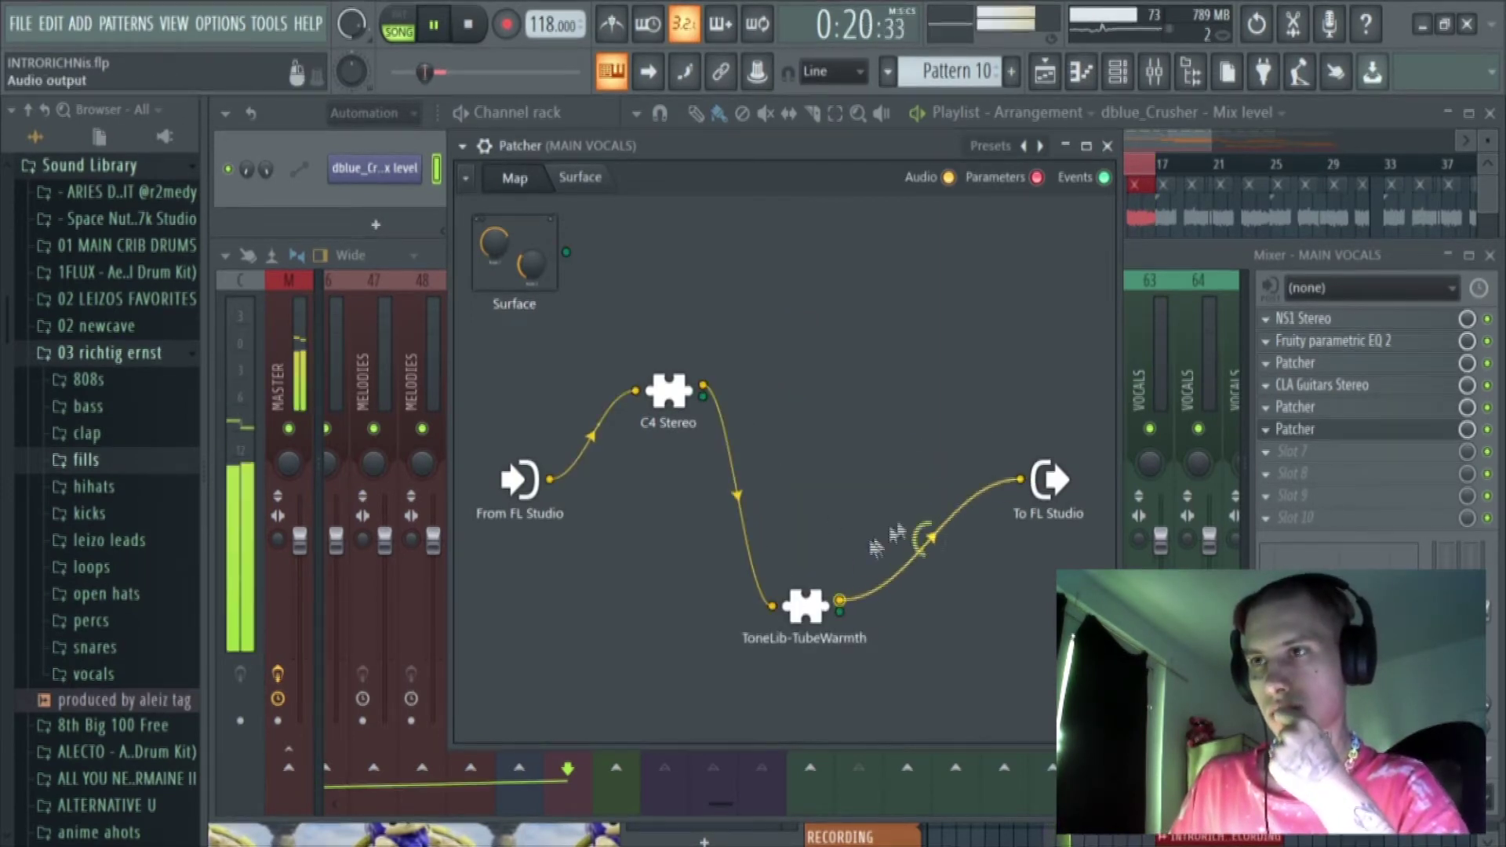
double_click(808, 612)
mouse_move(389, 337)
mouse_down()
mouse_move(386, 287)
mouse_move(392, 325)
mouse_up()
drag(497, 370, 502, 282)
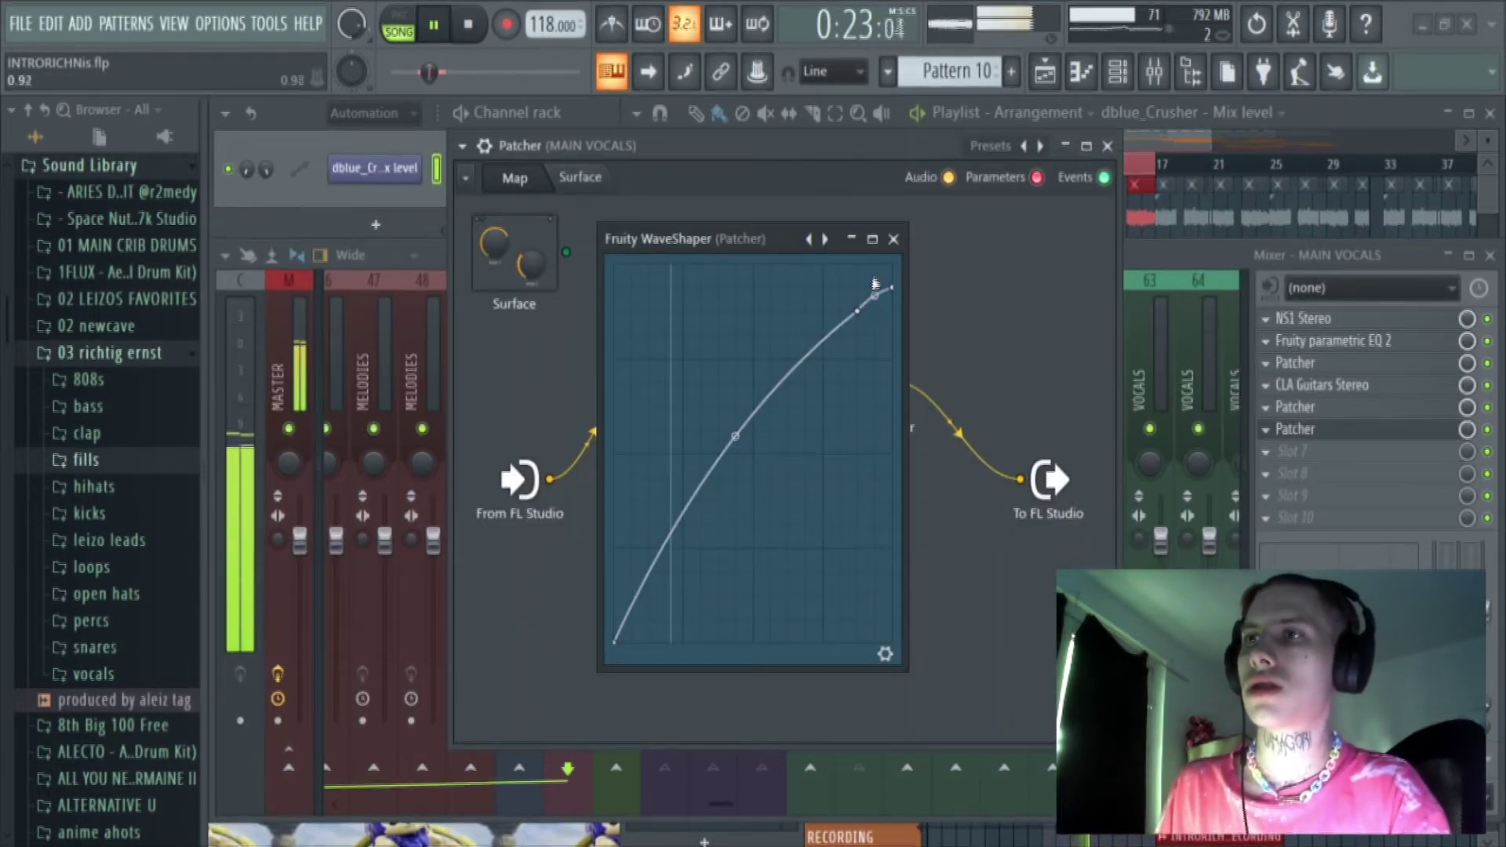
Step: Fine-tune the Fruity WaveShaper's main curve with a point 1 to 2 tension of 7.71%, and close the plugin
click(893, 239)
click(873, 378)
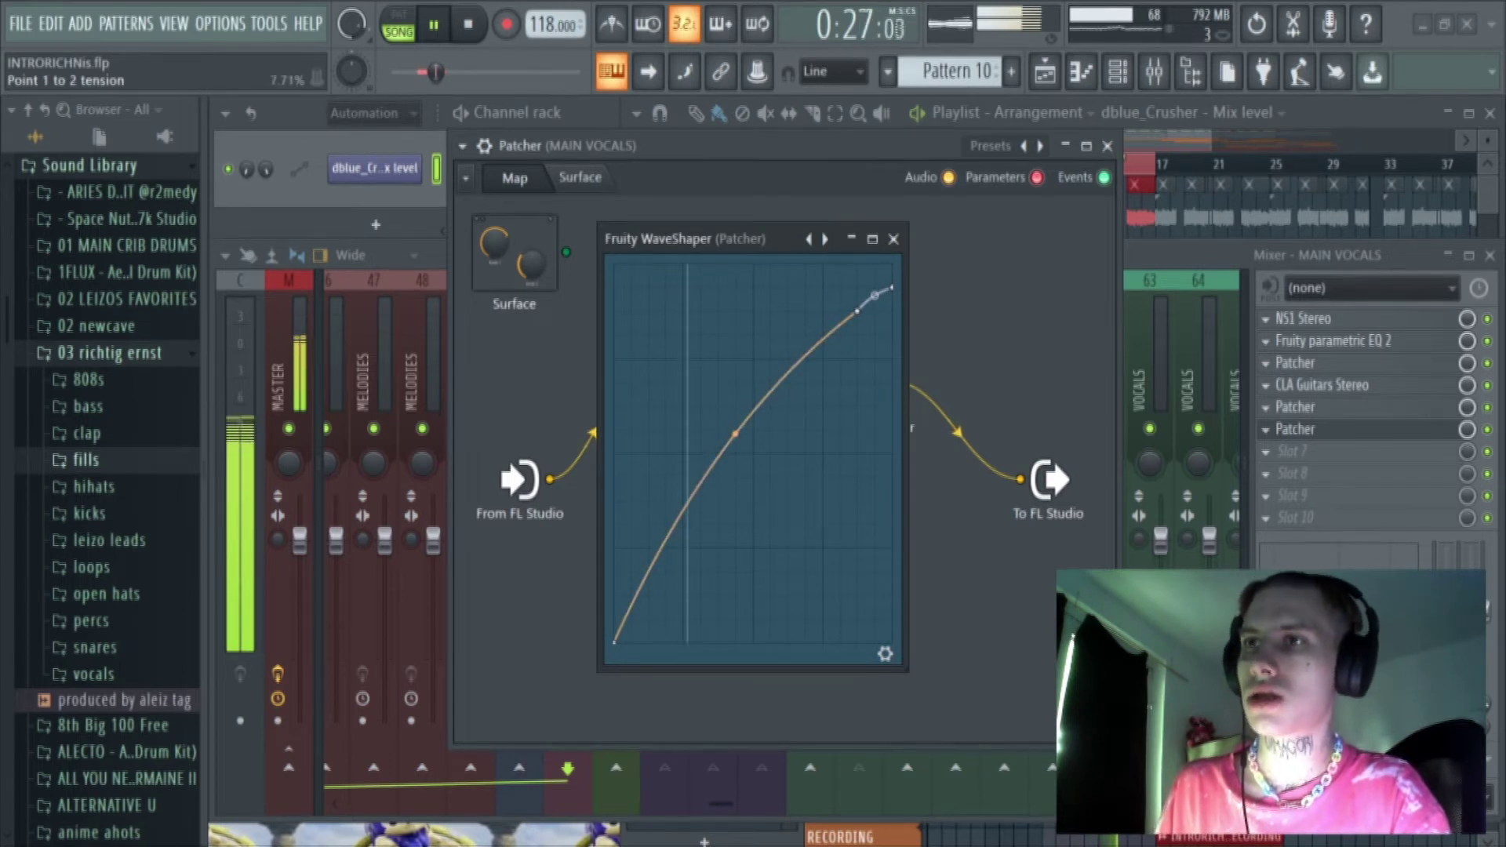
click(893, 239)
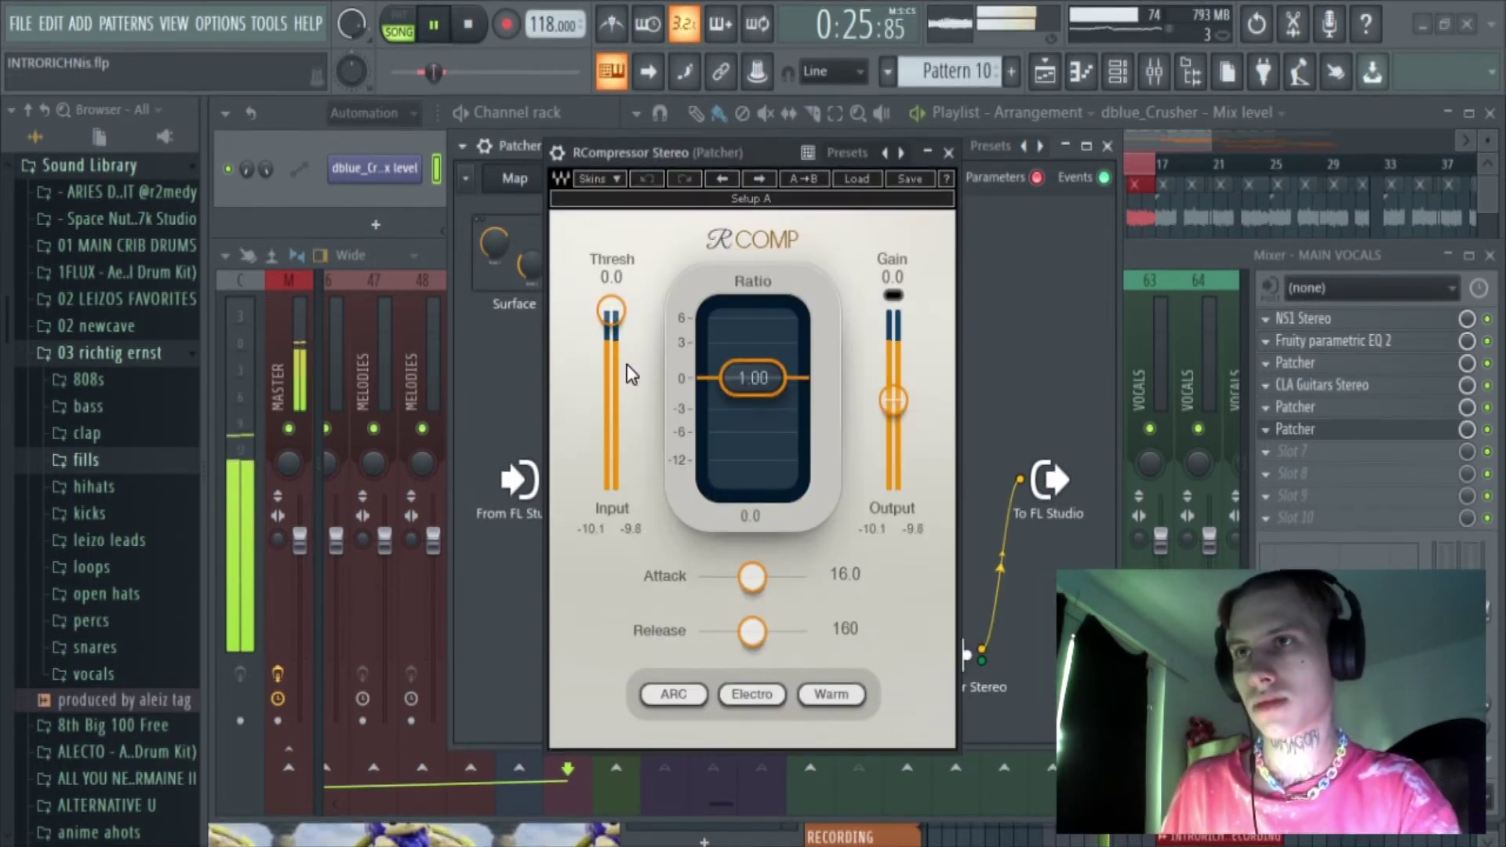
Step: In RCompressor, set the threshold to -14.5, ratio to 2.09, attack to 2.62 and release to 38.1
drag(611, 311, 611, 355)
drag(752, 379, 753, 398)
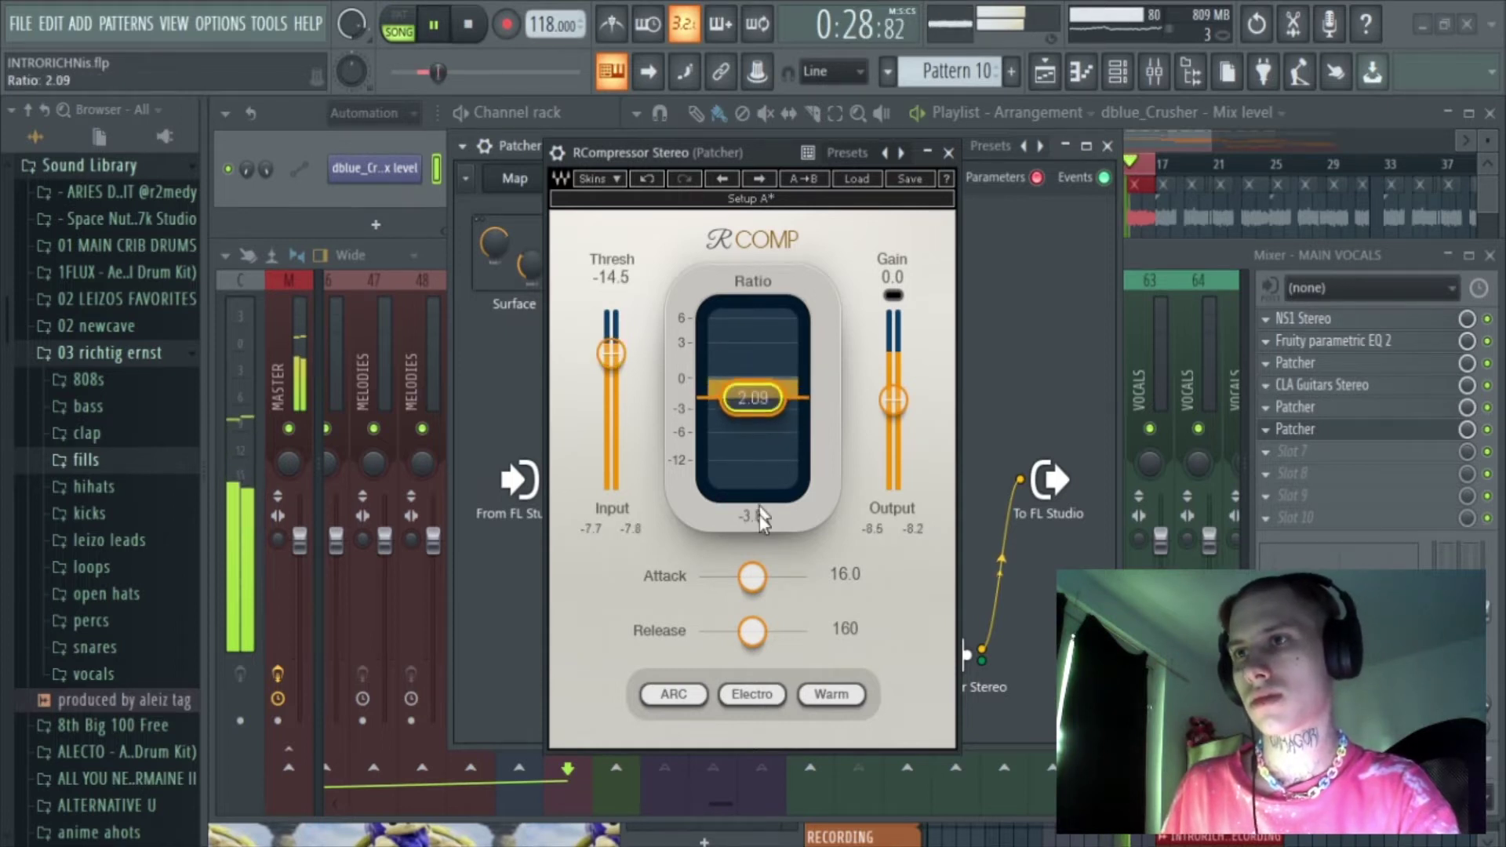
drag(752, 577, 723, 577)
drag(751, 631, 730, 631)
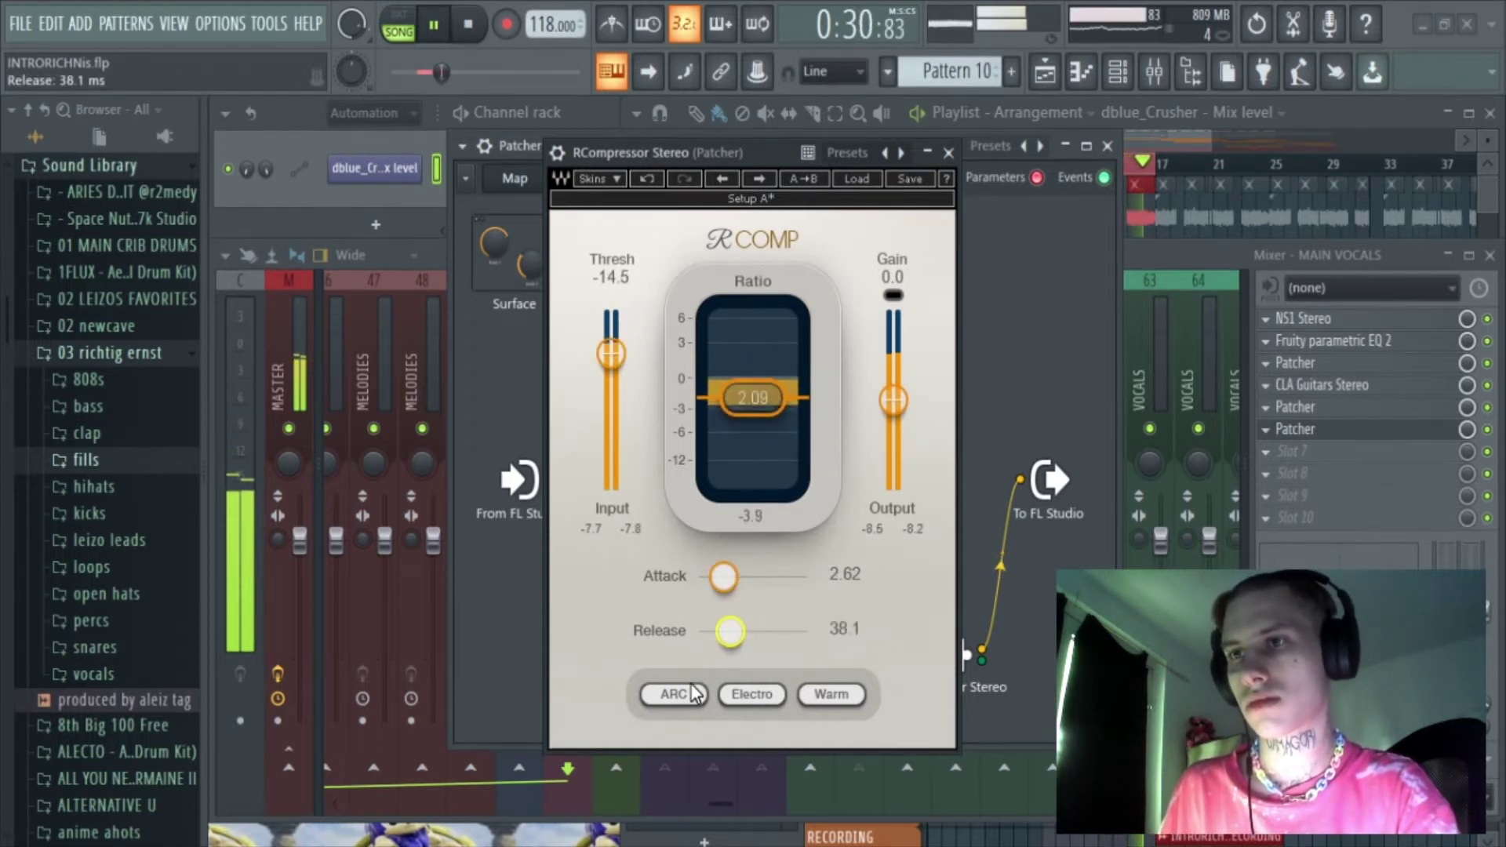
Step: Switch RCompressor's release mode from ARC to Manual, leave its character on Warm, and raise the output gain slightly
click(673, 693)
click(832, 694)
click(831, 694)
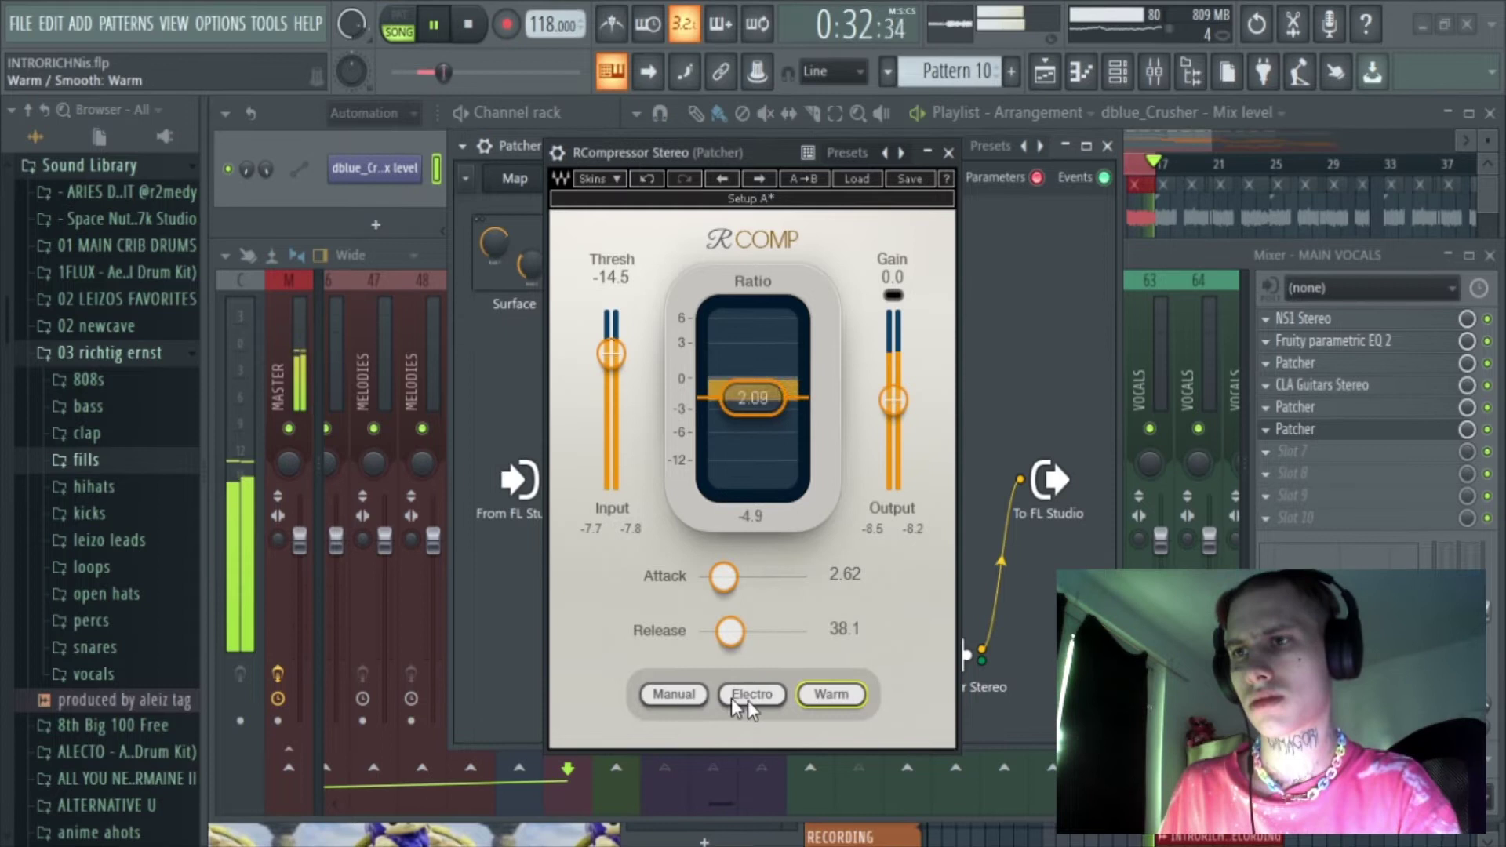
click(689, 694)
click(690, 695)
drag(892, 401, 893, 386)
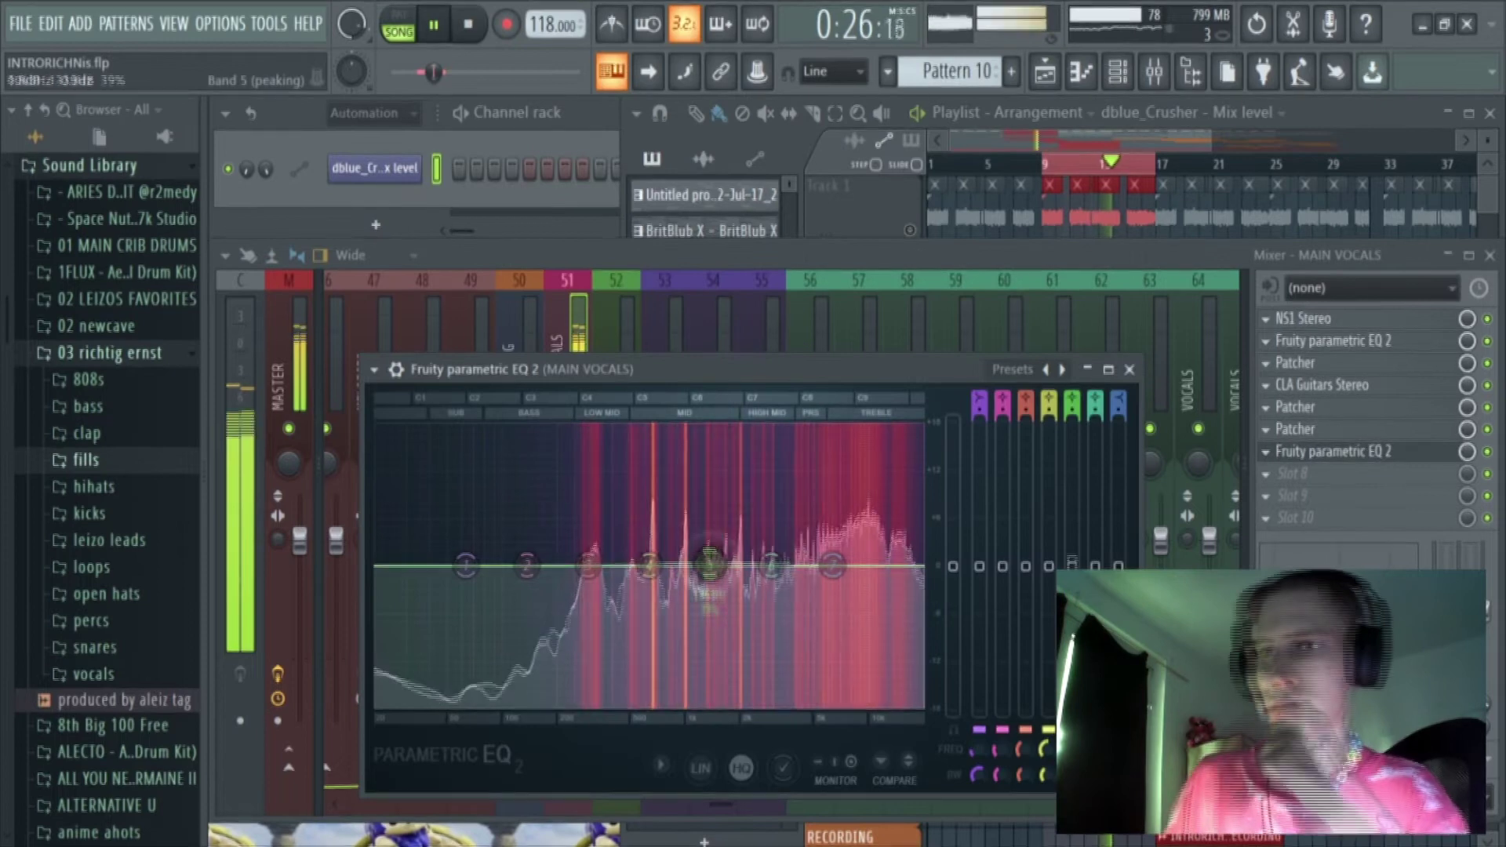
Step: In the final Fruity parametric EQ 2, cut bands 5 and 7 slightly, boost band 6, and make band 1 a Gentle 4 high pass
drag(710, 565, 667, 577)
drag(833, 566, 829, 578)
mouse_move(772, 566)
mouse_down()
mouse_move(777, 549)
mouse_move(787, 558)
mouse_up()
drag(981, 392, 977, 416)
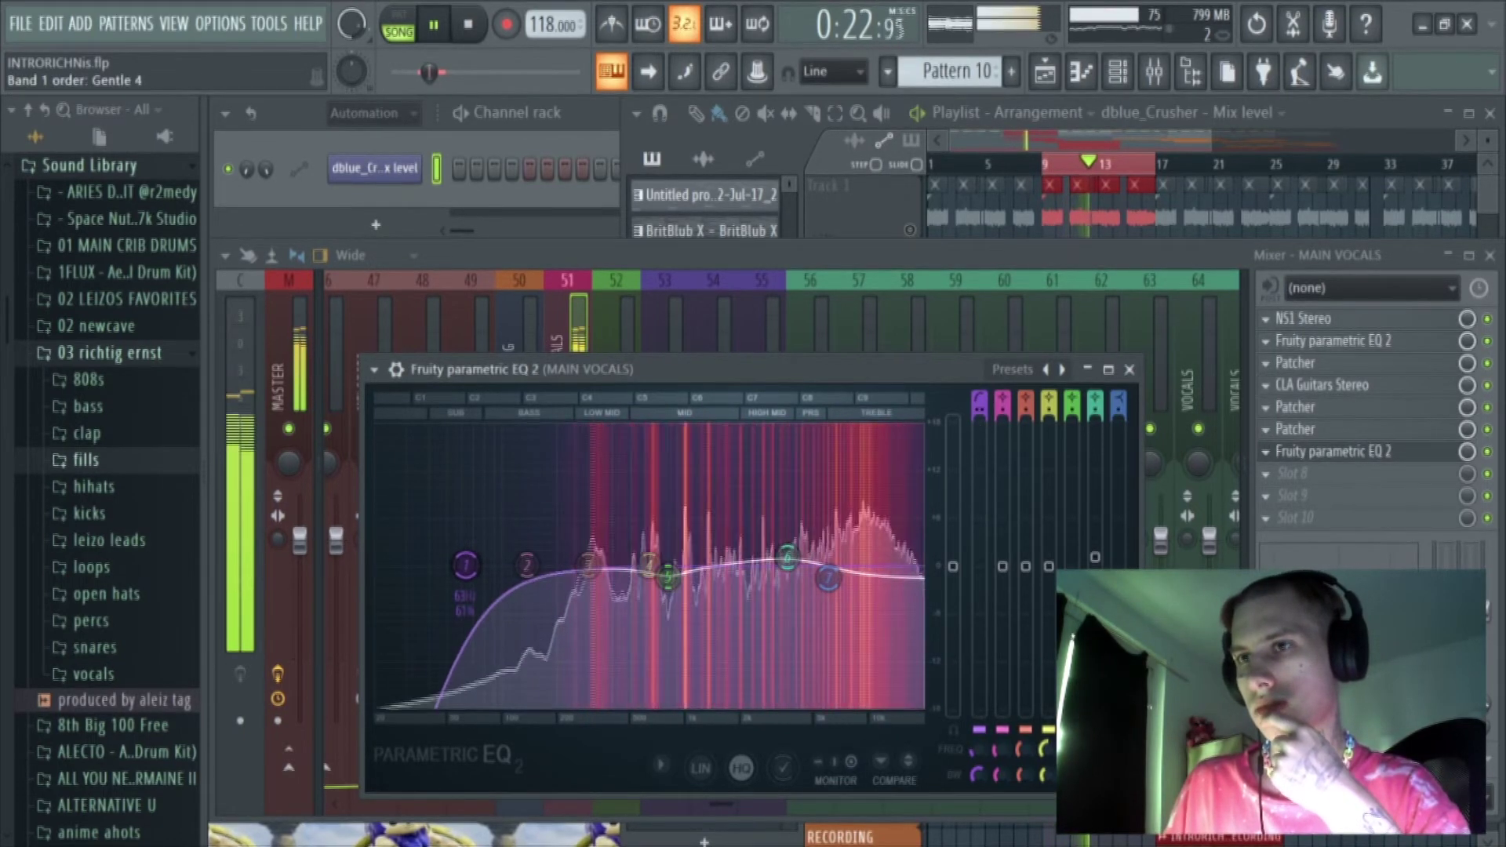
drag(978, 774, 978, 775)
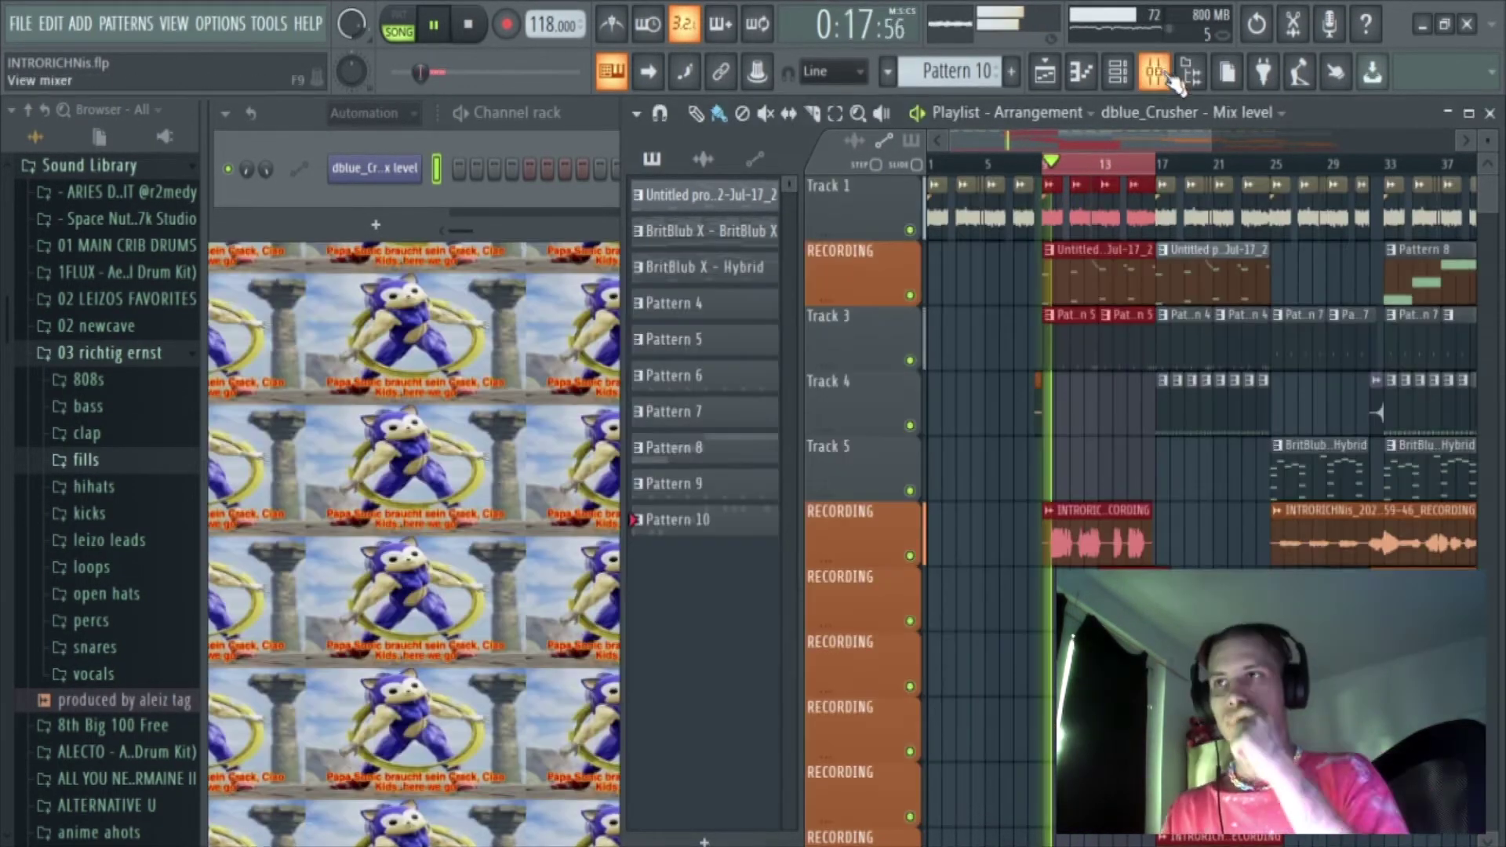
Step: Reopen the last EQ on MAIN VOCALS, refine the band 6 boost to about 1.3 dB near 3353 Hz, and close it
click(973, 415)
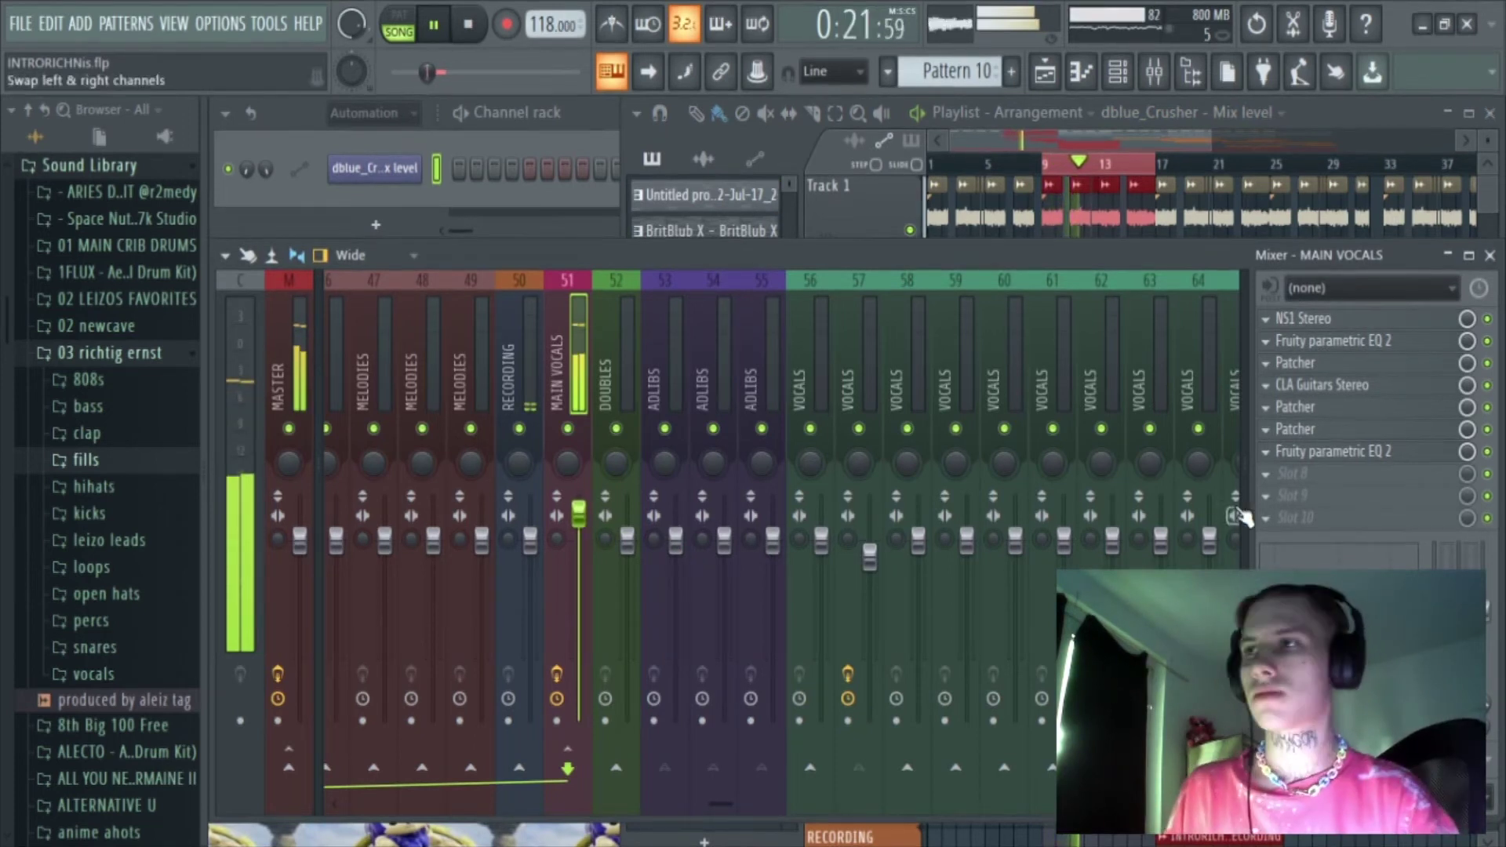
click(1321, 453)
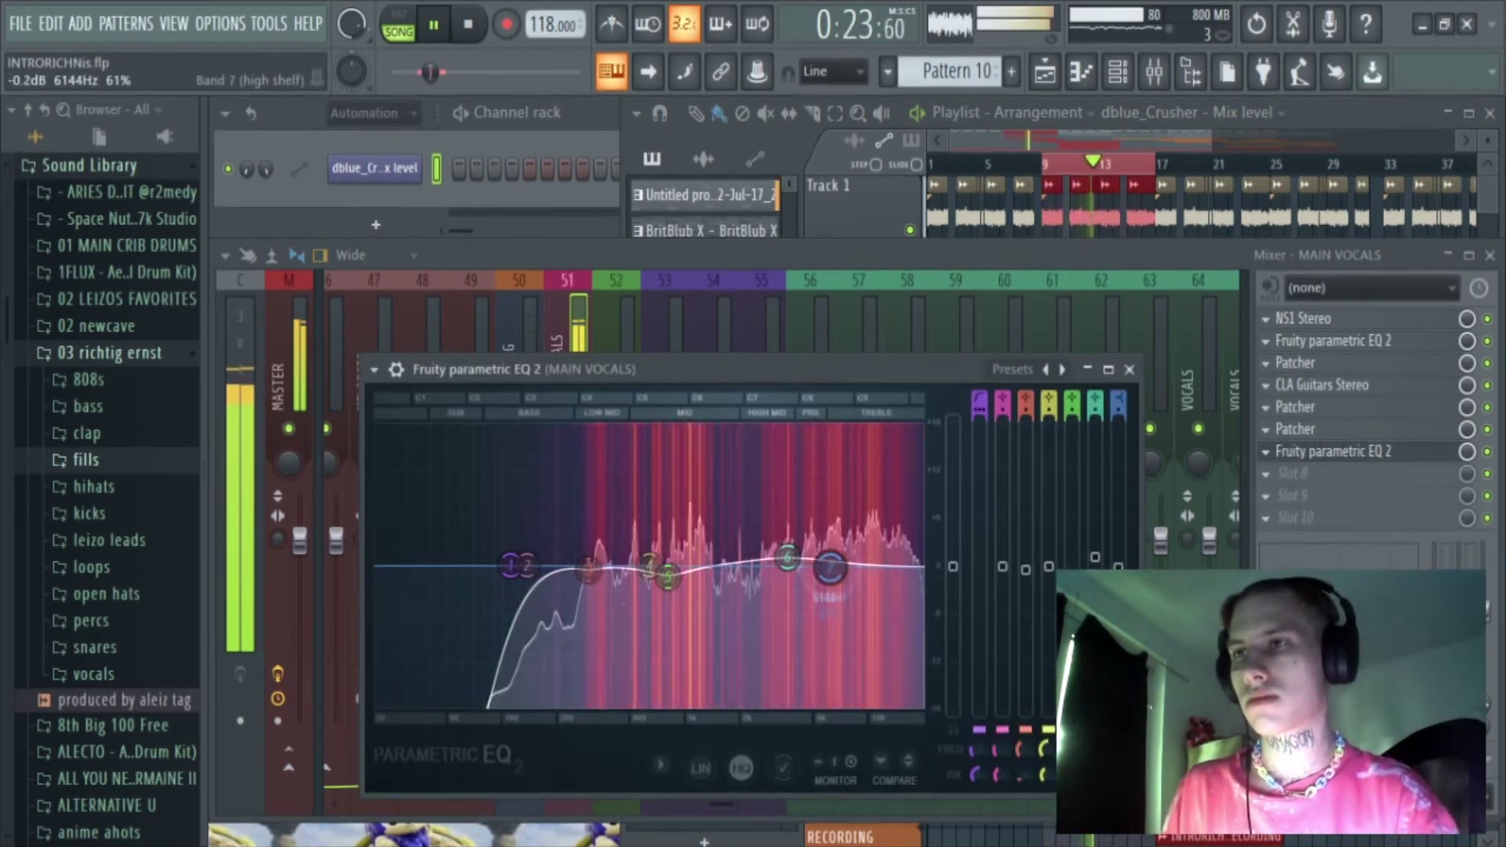
drag(786, 559, 766, 551)
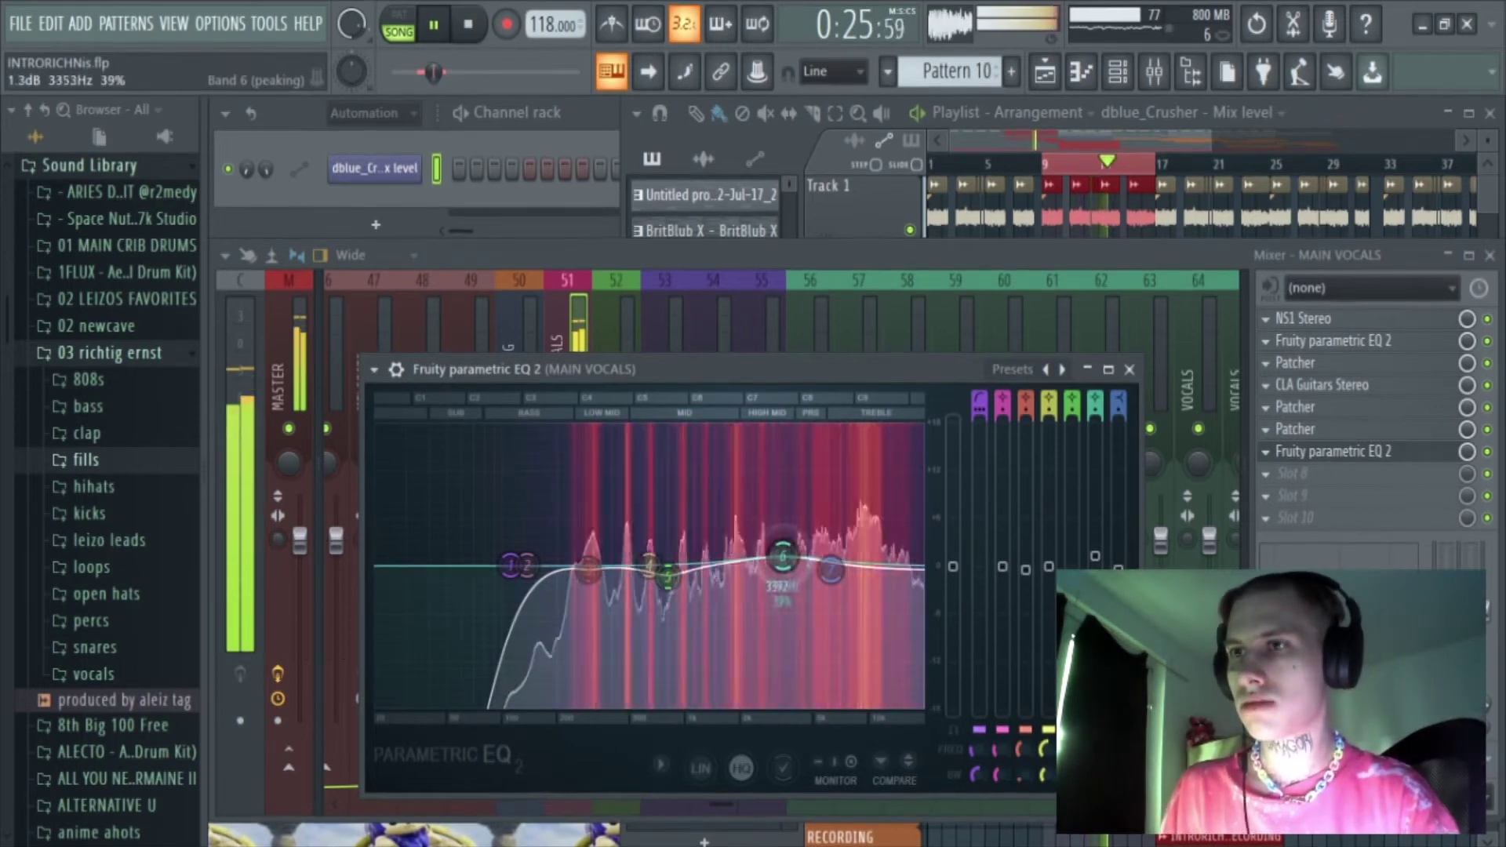
click(1130, 370)
Step: In the last Patcher's C4, solo band 3 while setting its threshold to -36.1 and attack to 1.83, and give it 0.9 dB gain
click(1316, 431)
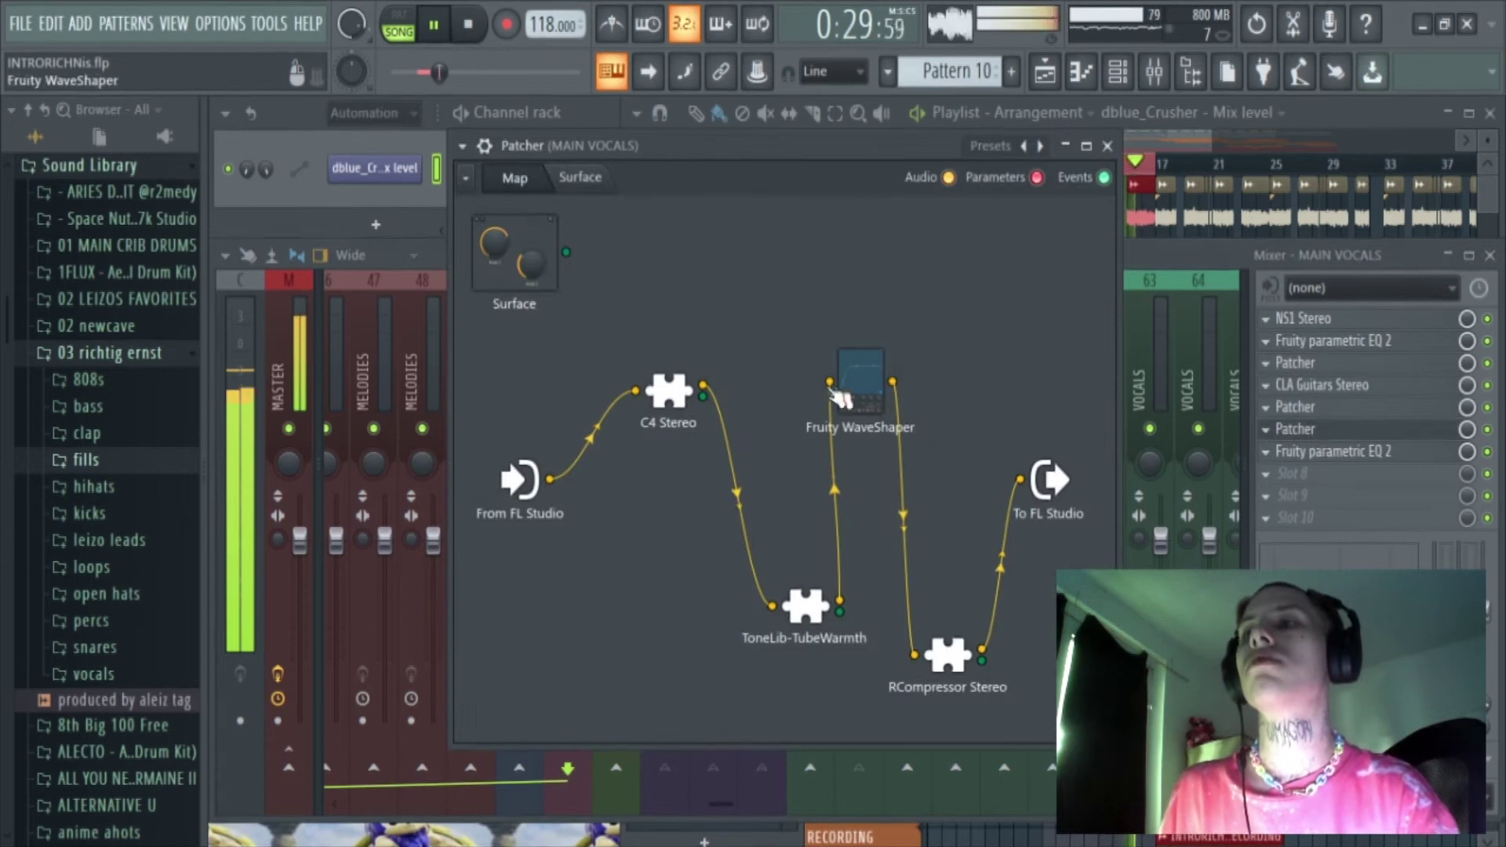
double_click(668, 393)
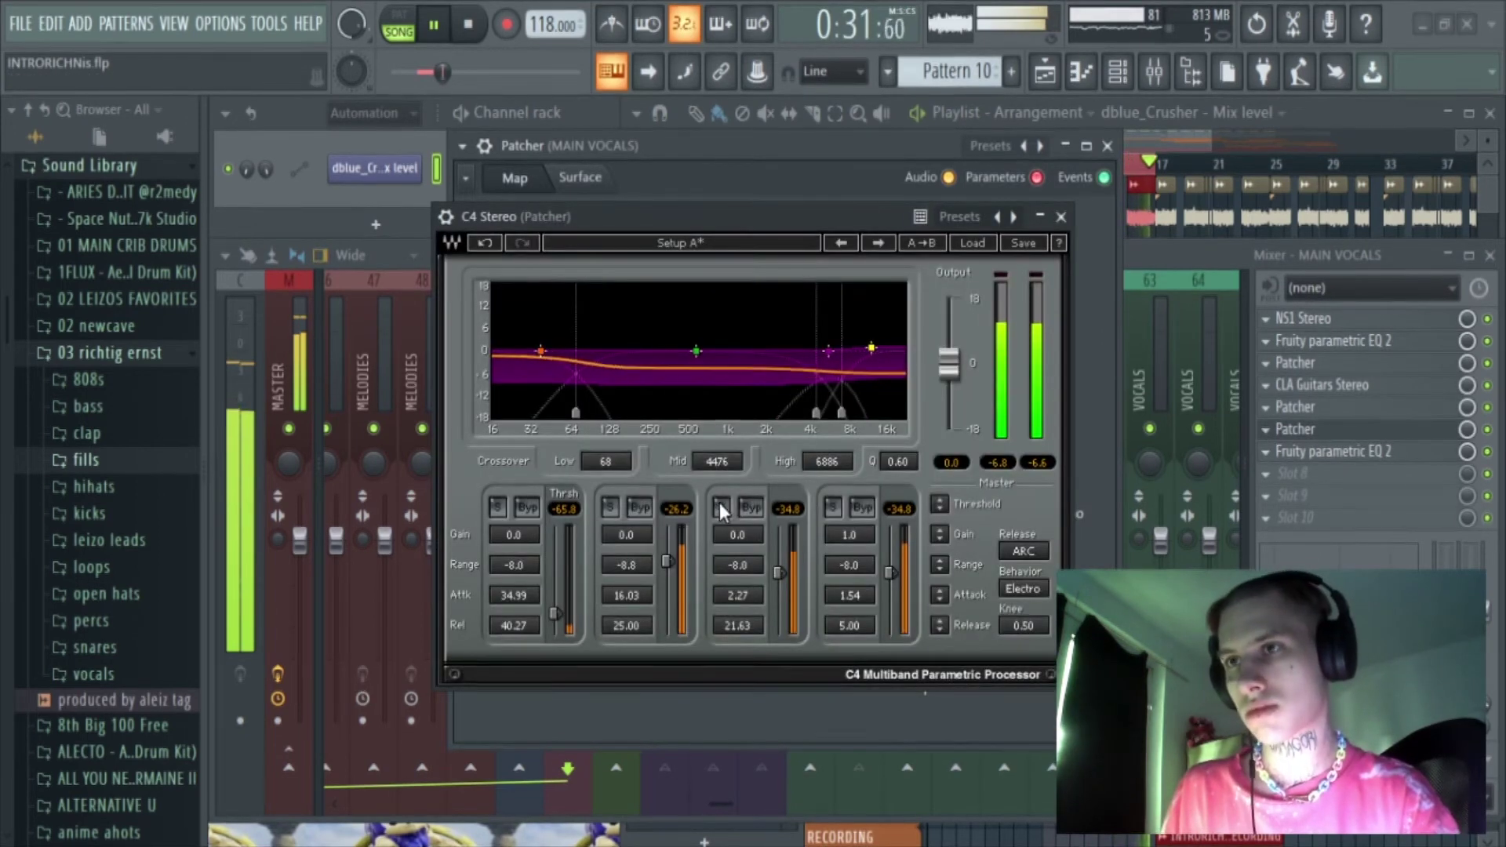
click(720, 508)
drag(778, 574, 778, 575)
drag(738, 595, 738, 610)
click(721, 508)
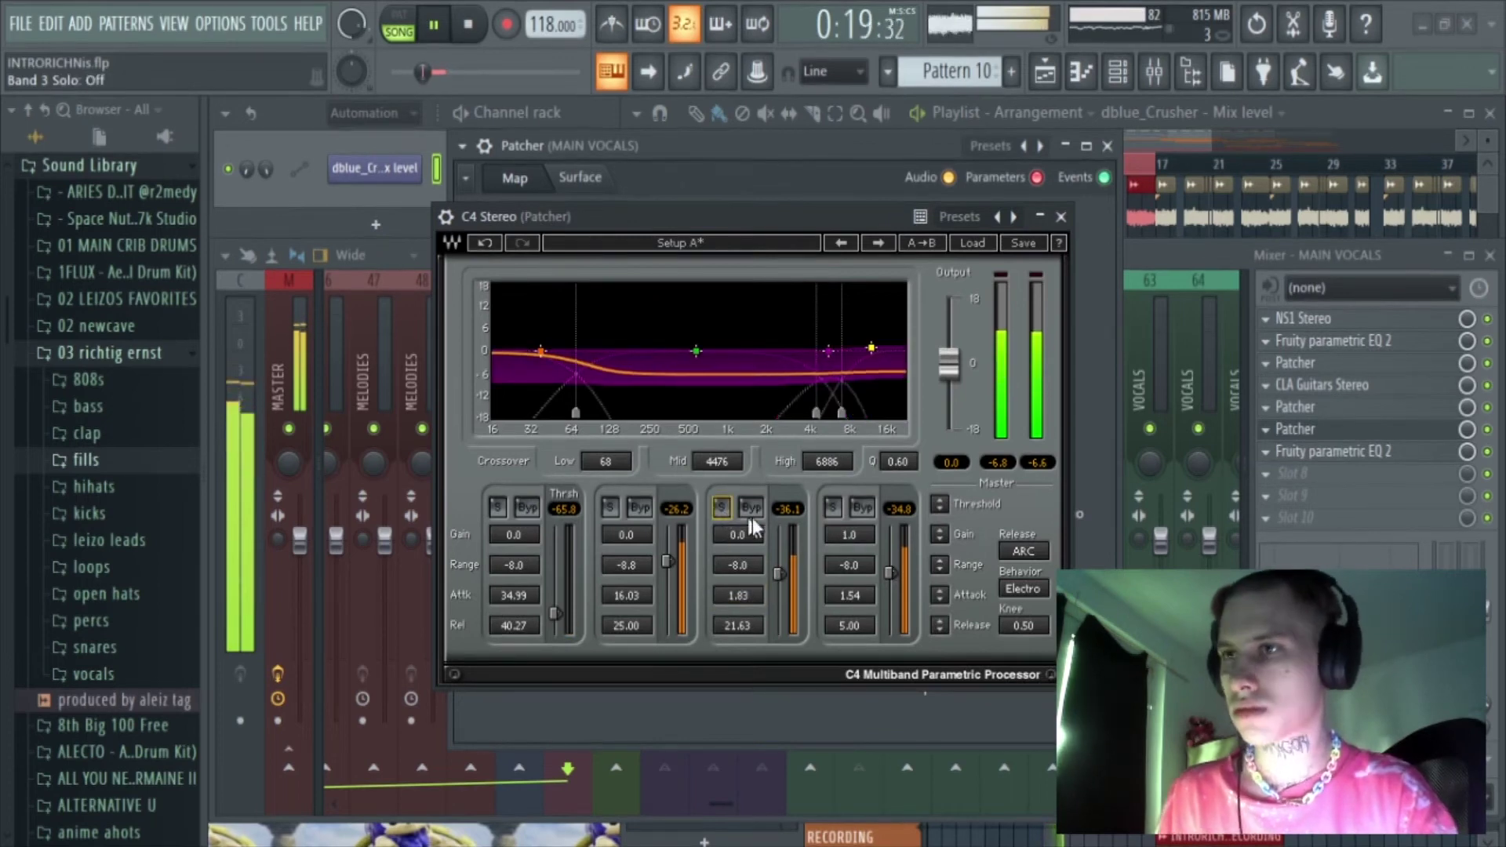
drag(738, 535, 751, 540)
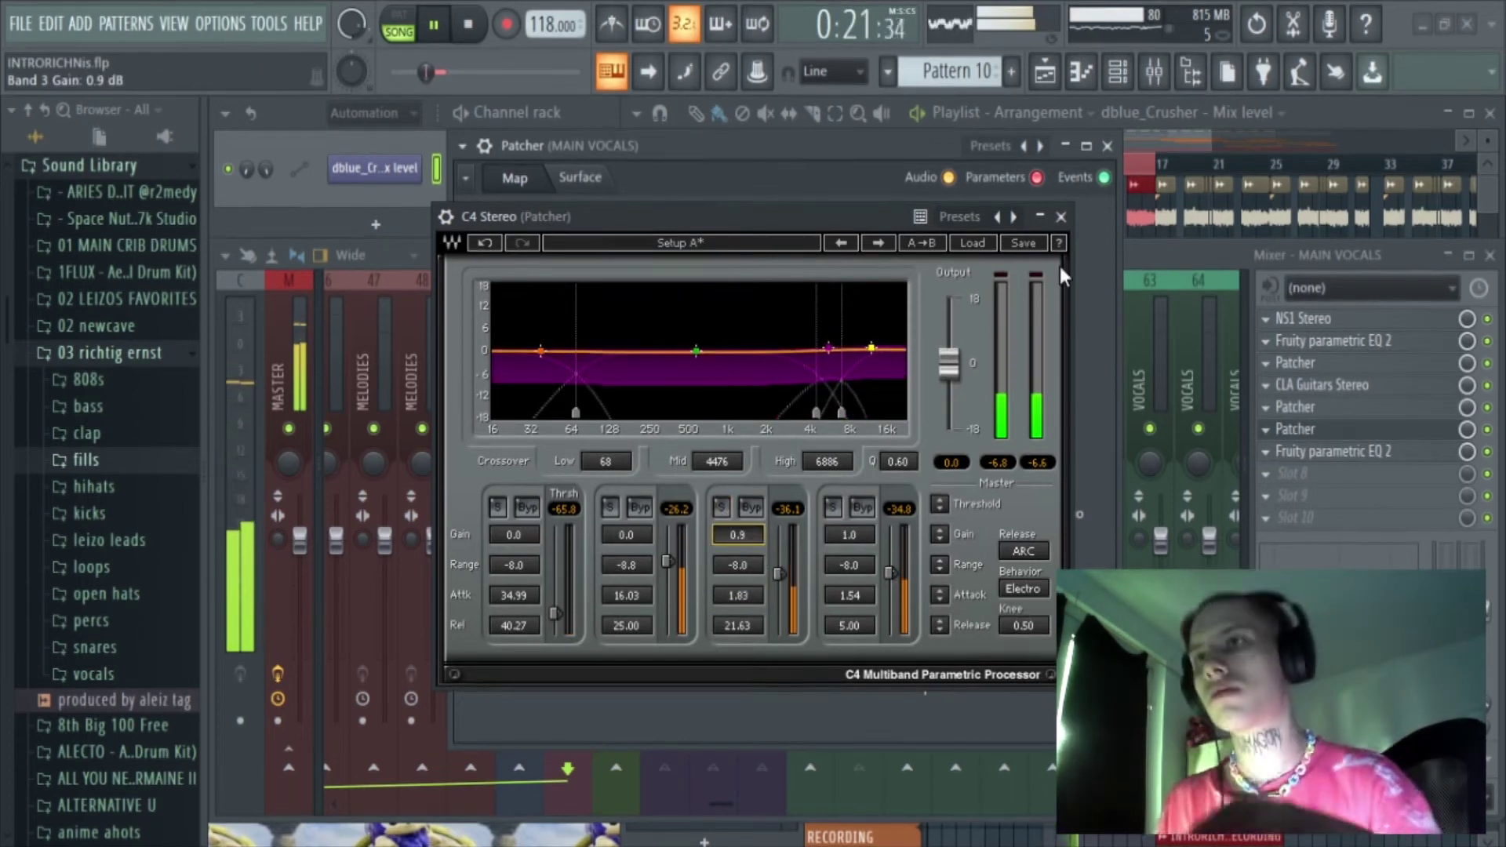
click(1062, 218)
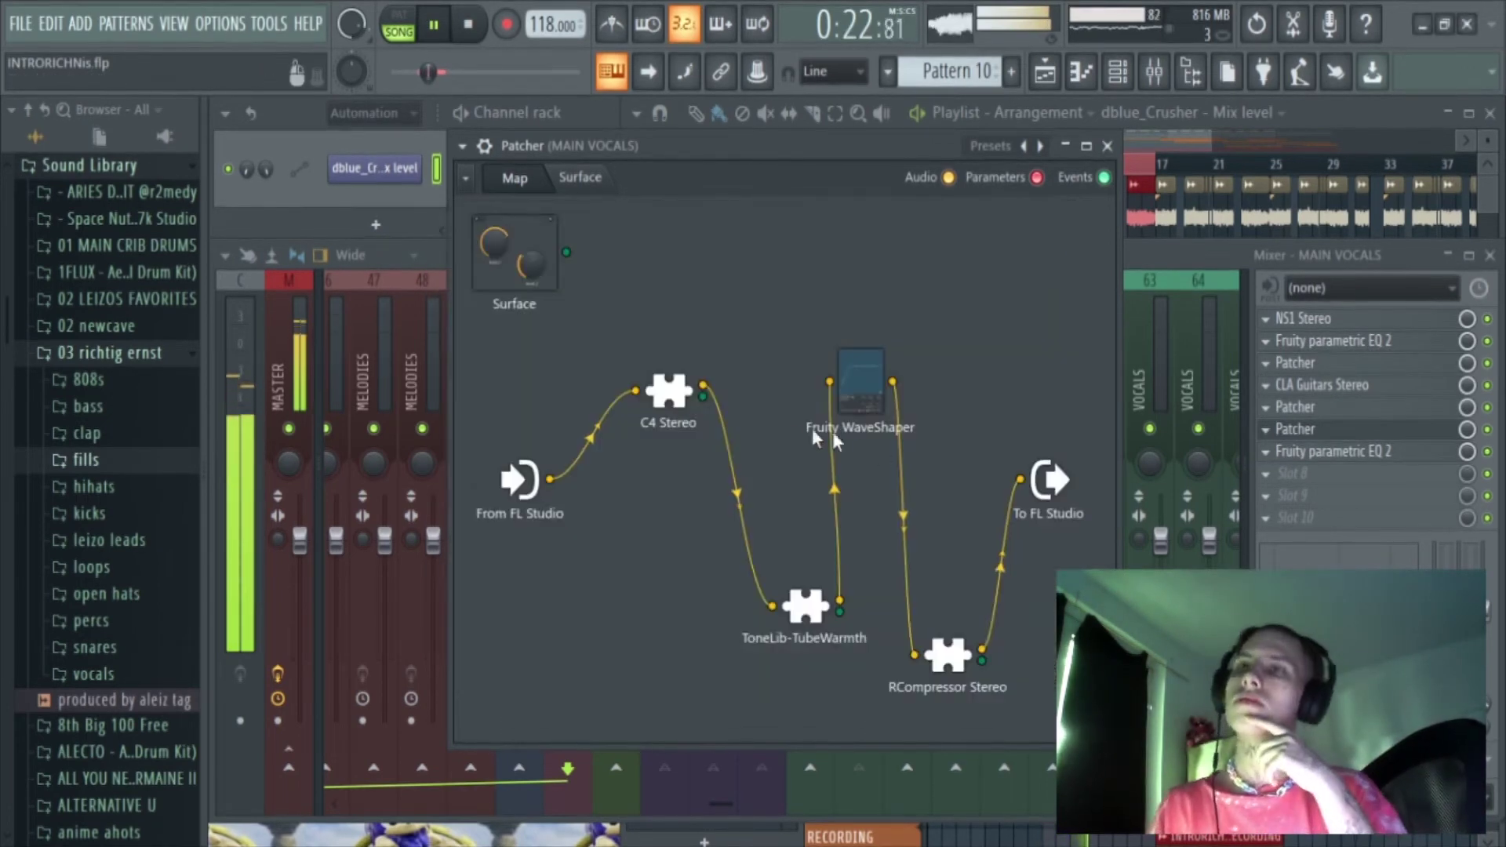
Step: Lower C4's mid crossover to 3746 Hz and close the plugin
double_click(688, 402)
drag(815, 415, 806, 415)
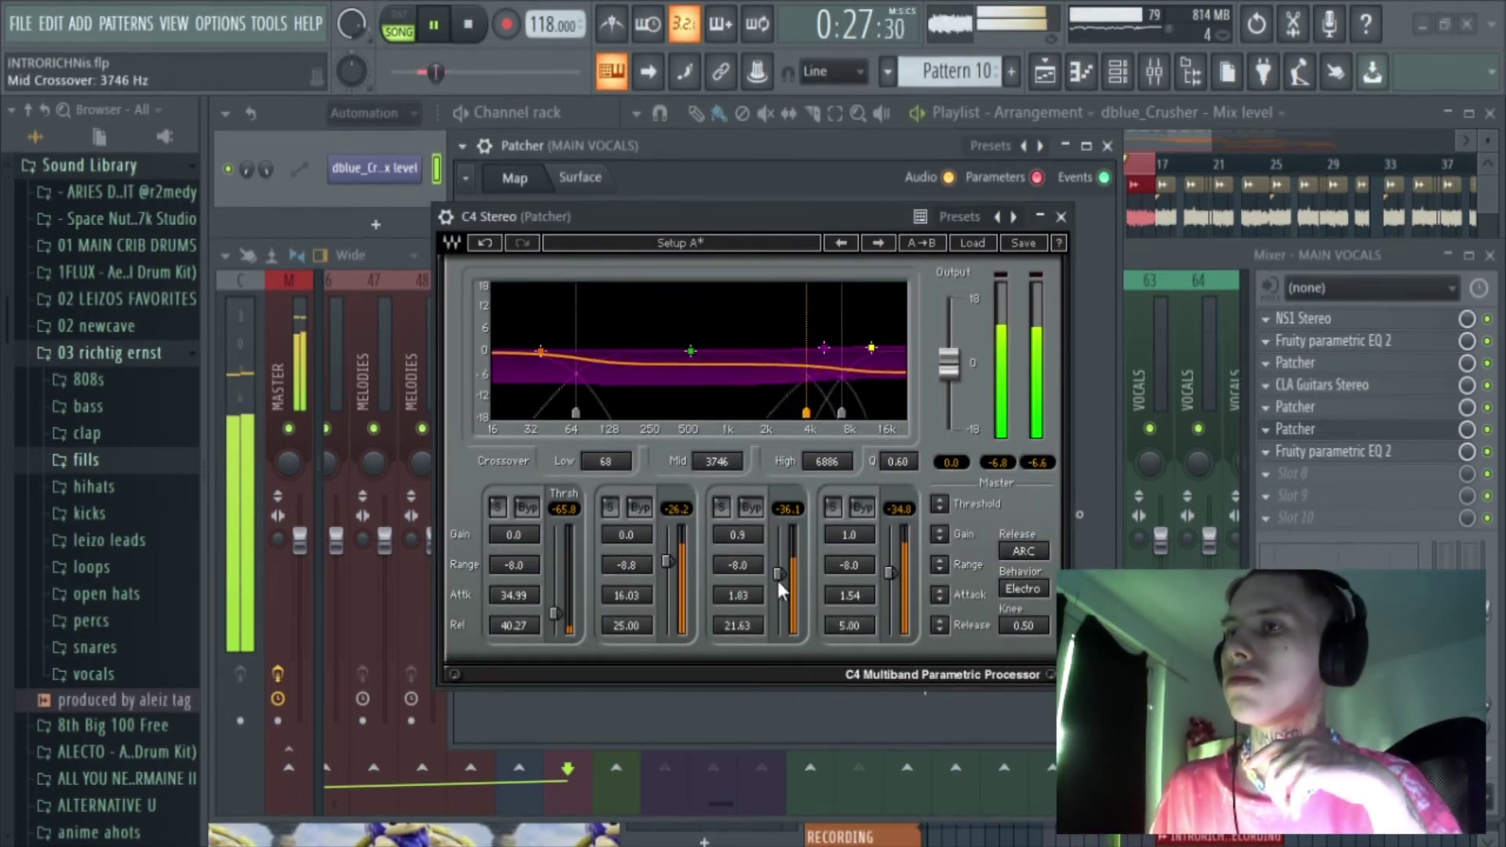
click(1060, 217)
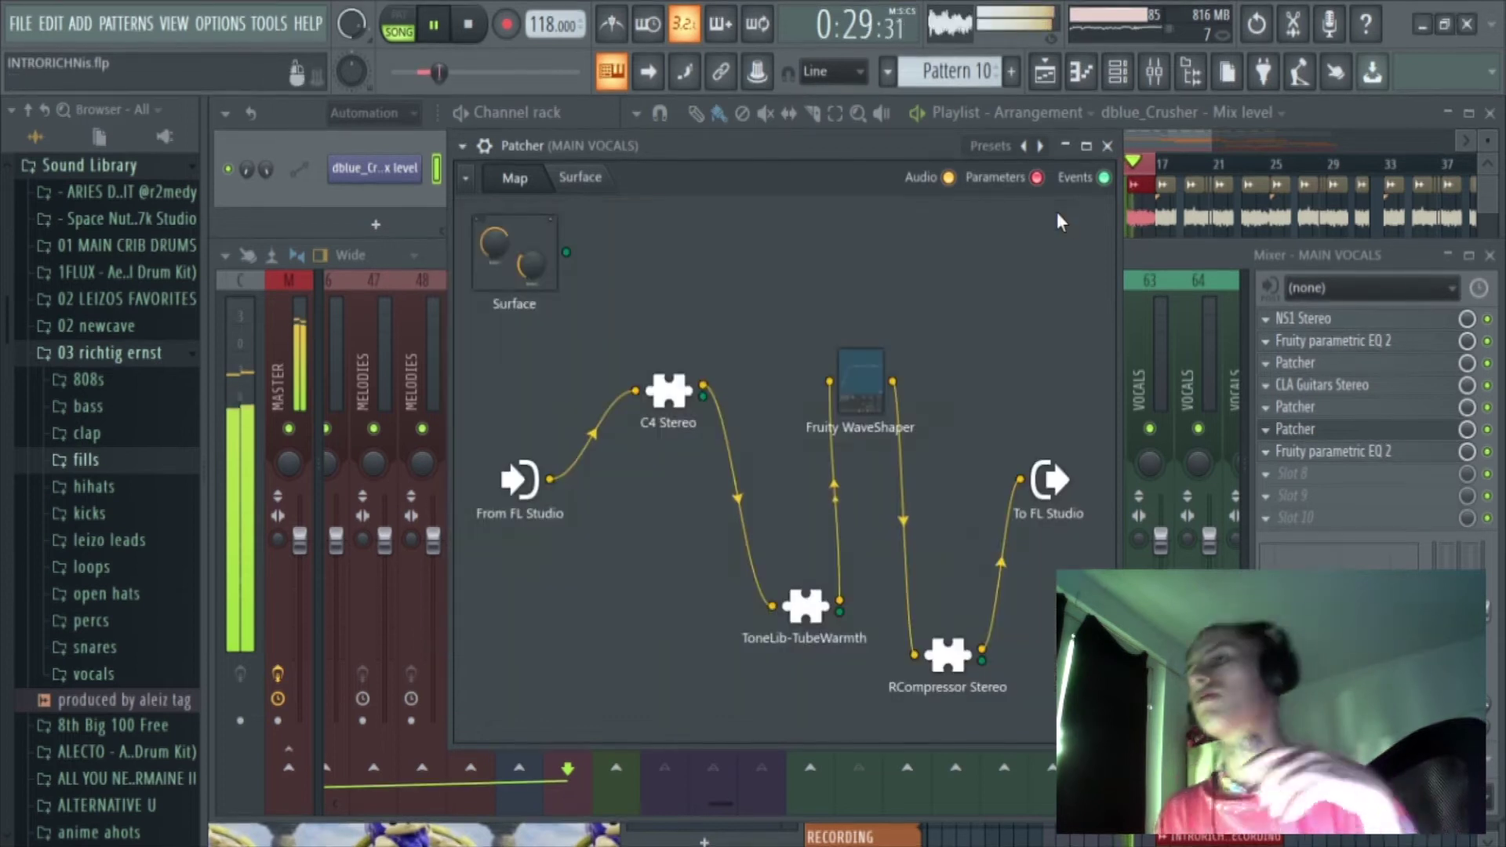
Step: Add a DeEsser to the Patcher, tune its frequency while monitoring the side chain, lower the threshold, and return monitoring to Audio
right_click(963, 329)
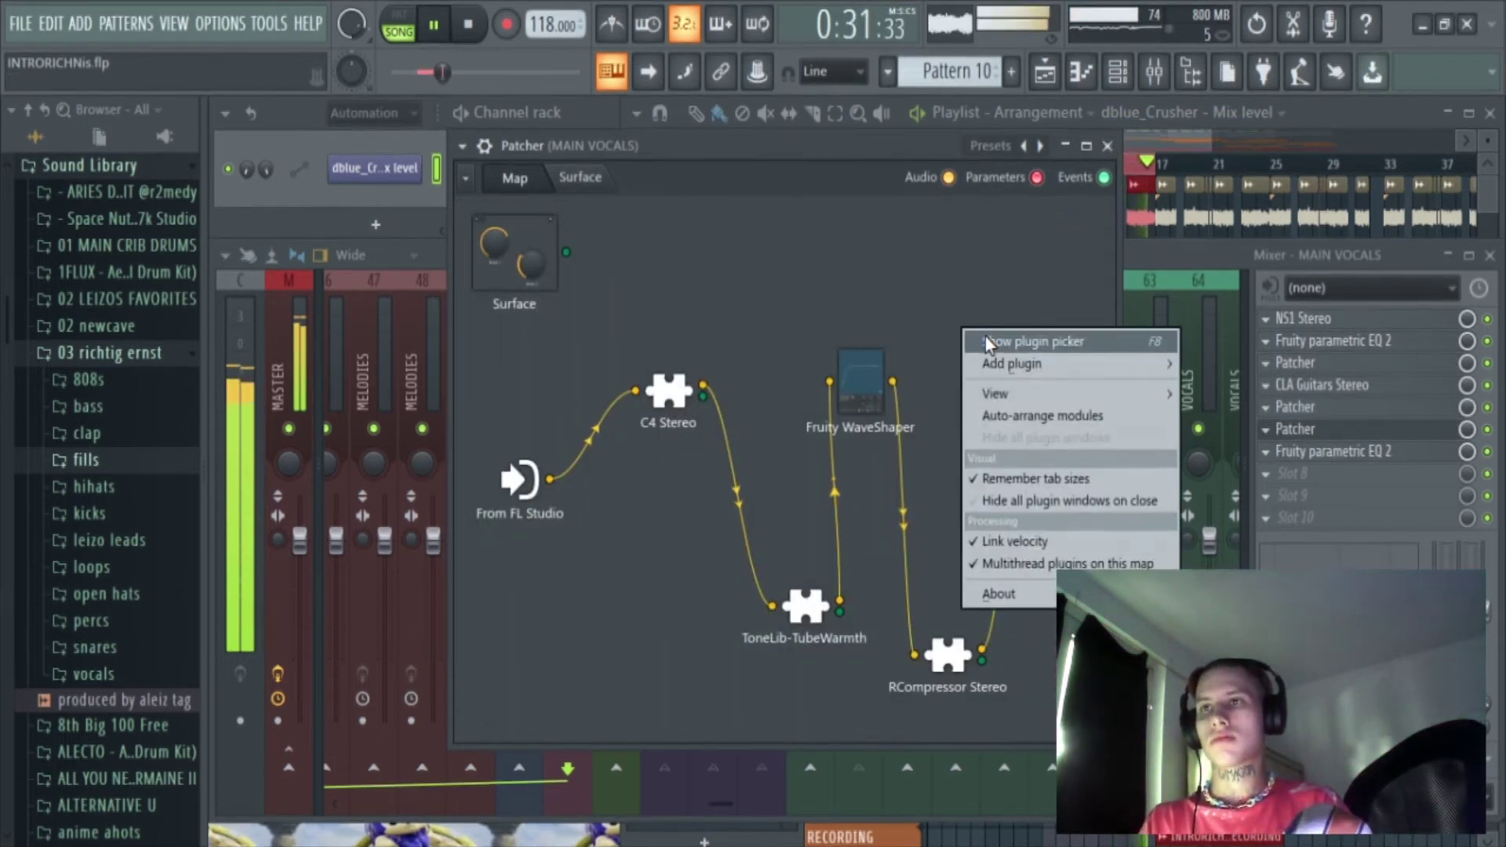
click(985, 337)
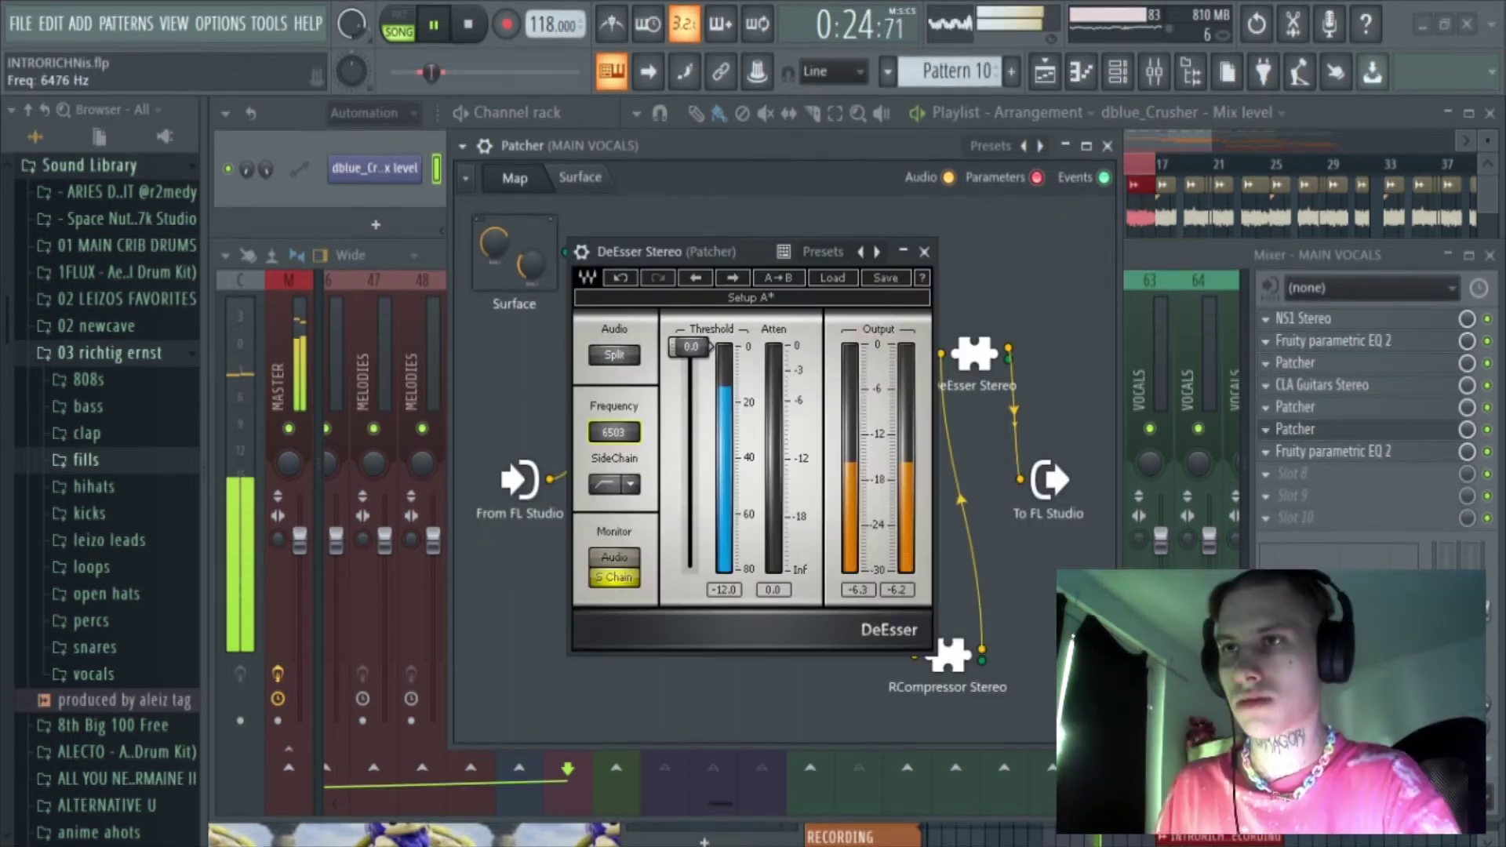
drag(615, 432, 603, 486)
drag(613, 433, 613, 439)
drag(684, 351, 690, 413)
click(622, 552)
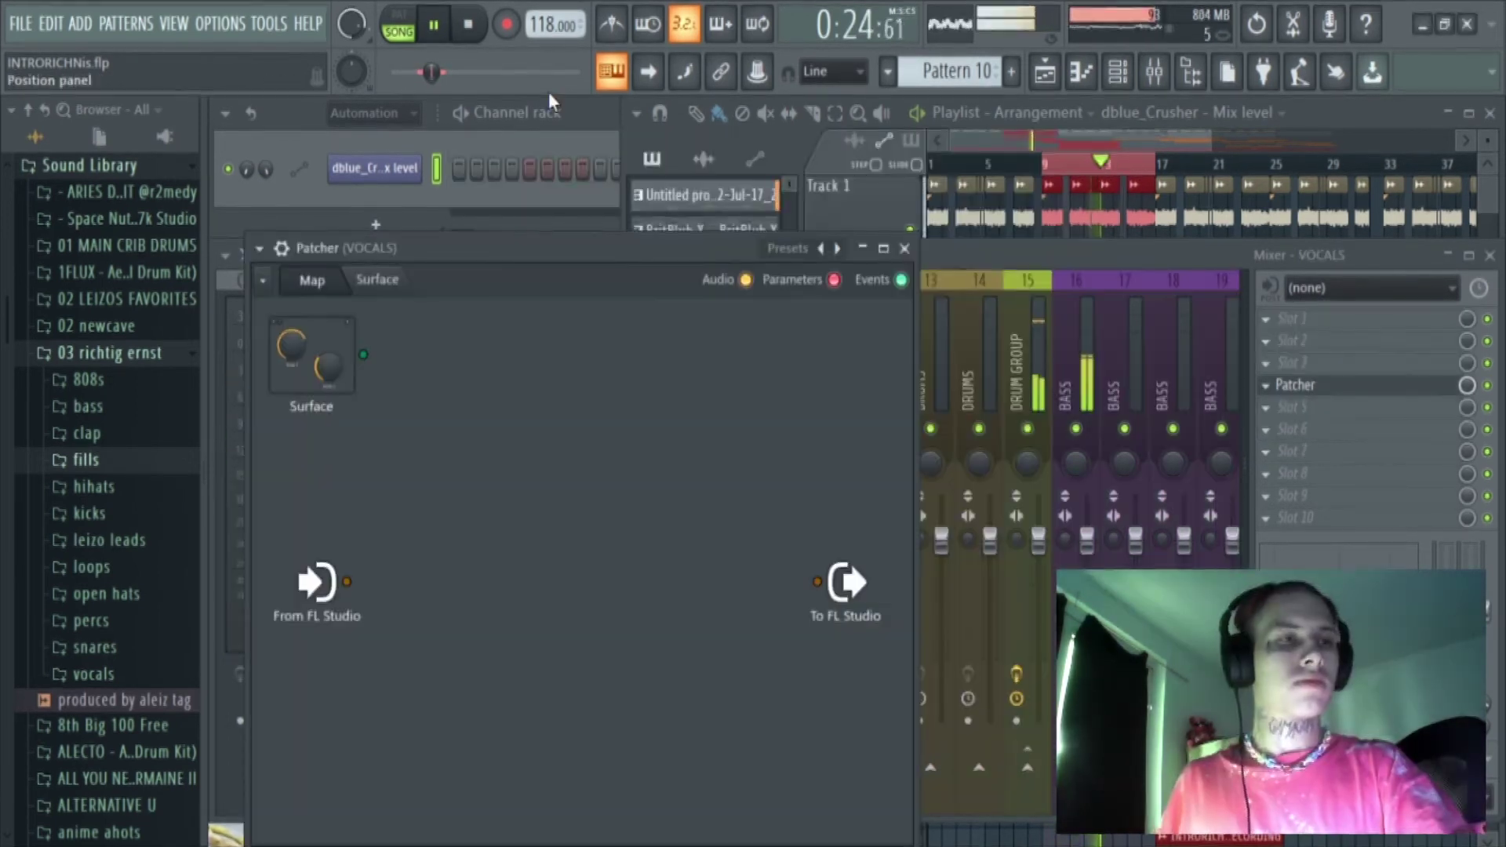
Step: Load the HEATER ALTERNATIVE preset into the VOCALS track's Patcher and adjust its Heat control
right_click(836, 257)
click(815, 193)
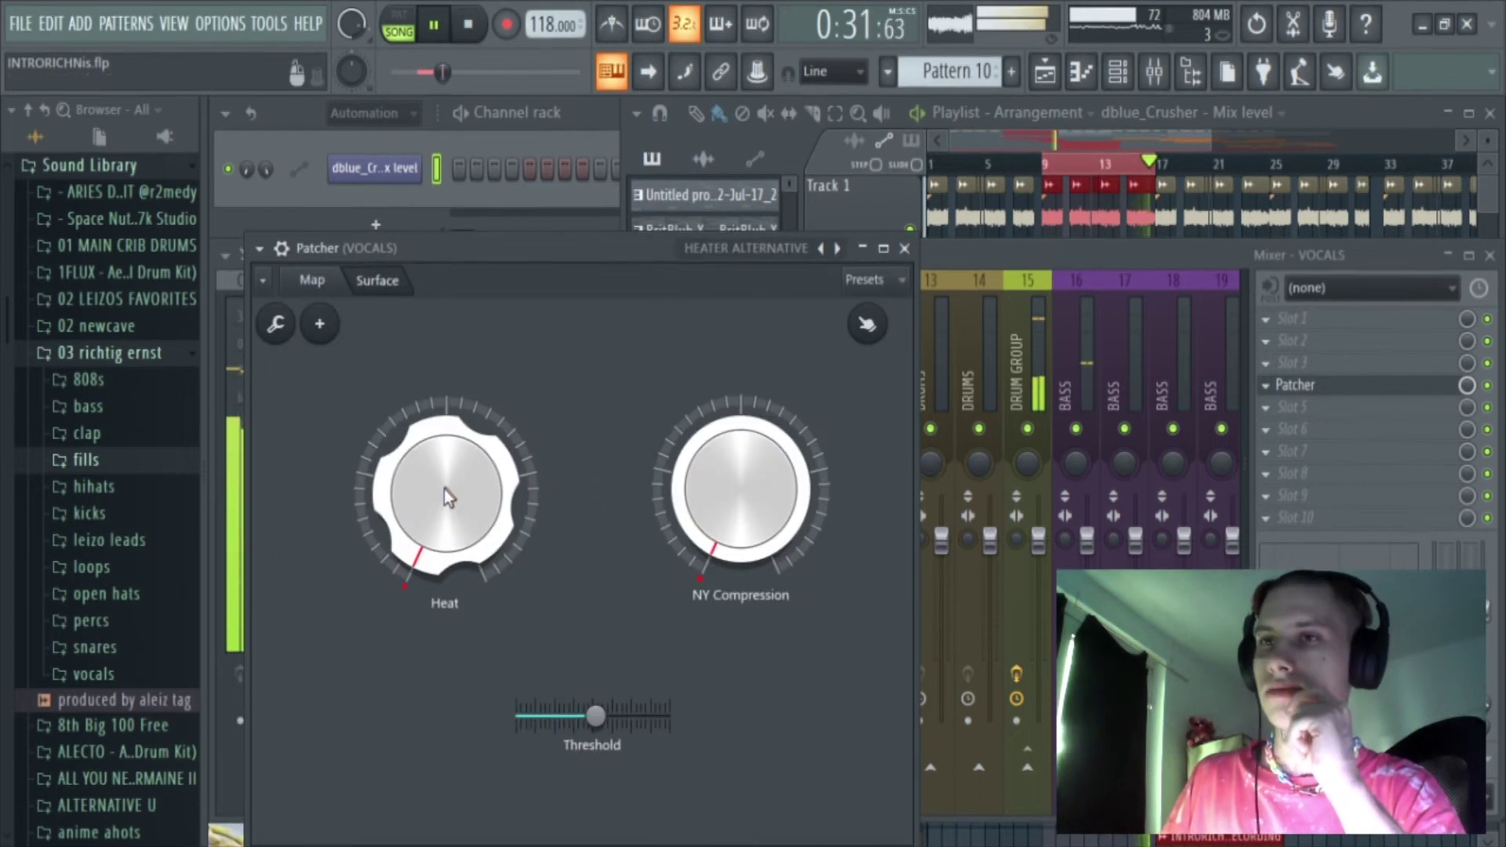
drag(437, 487, 447, 553)
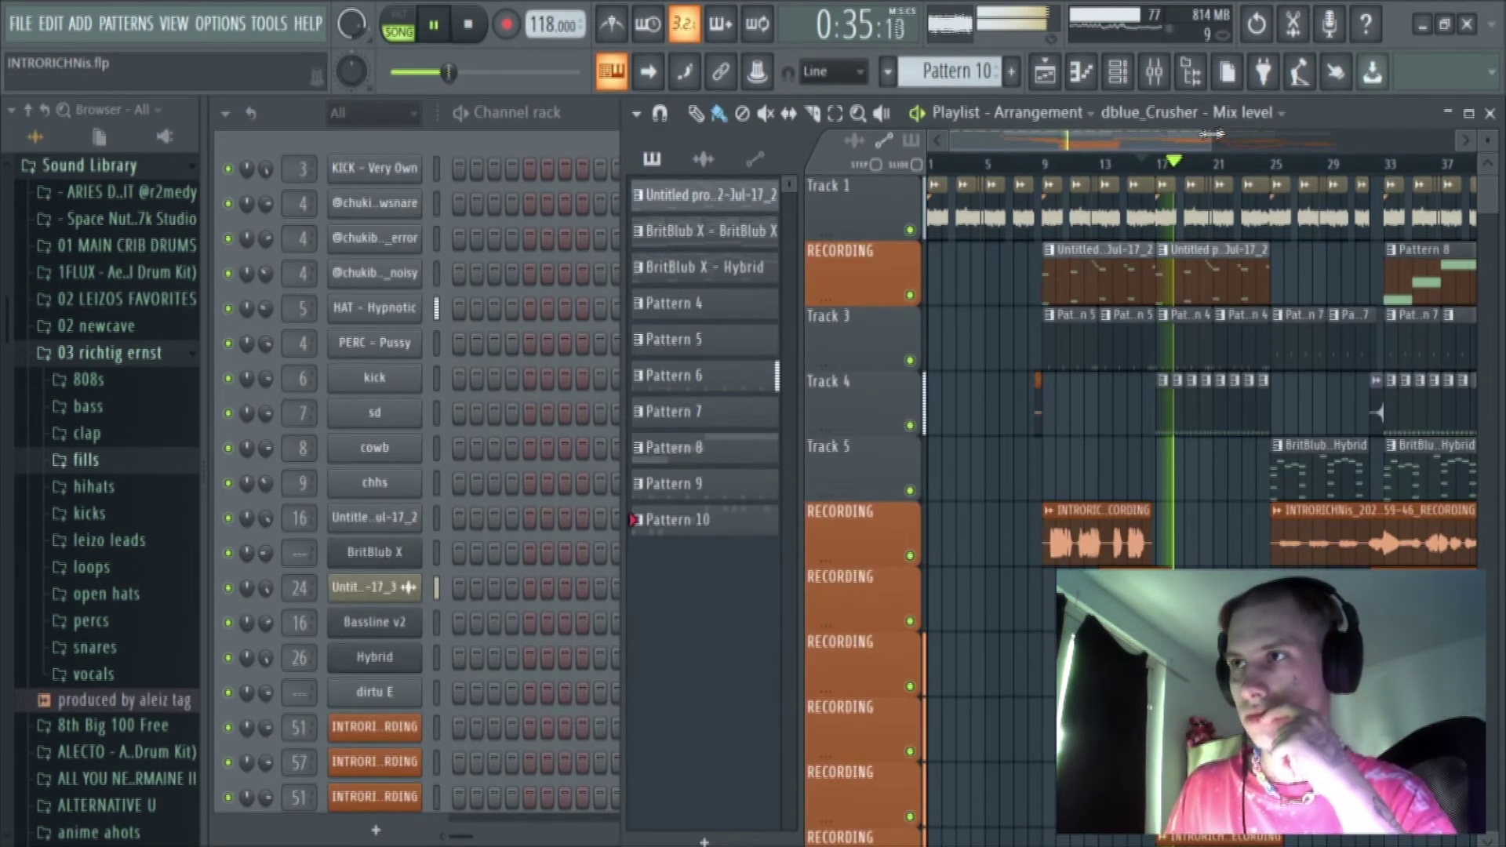
Step: Lower the MAIN VOCALS fader slightly and fine-tune the threshold and ratio of the Fruity Compressor
drag(1212, 133, 1393, 135)
scroll(1382, 511, down, 5)
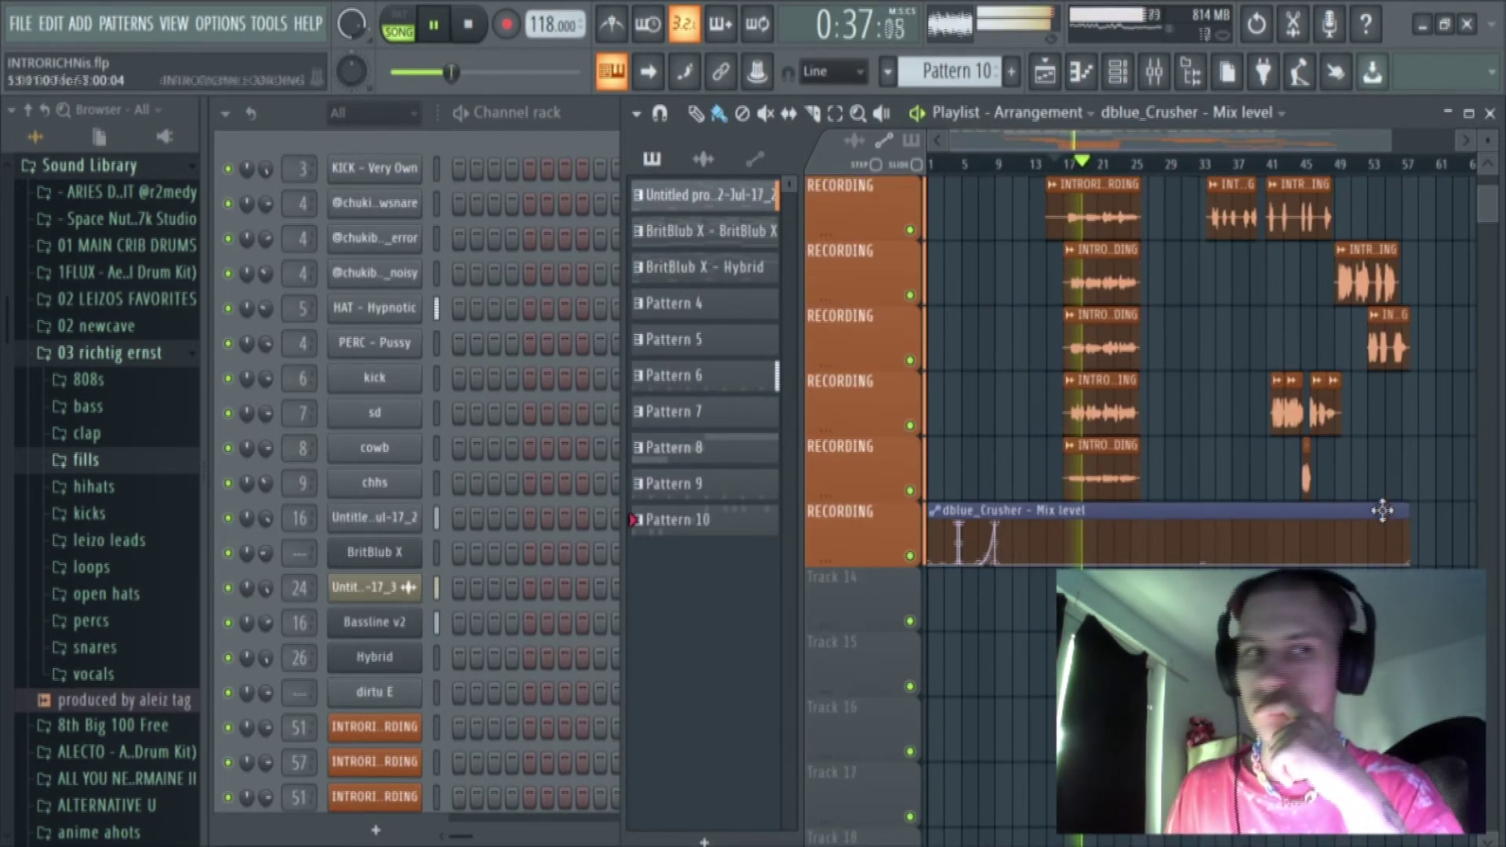
click(1154, 73)
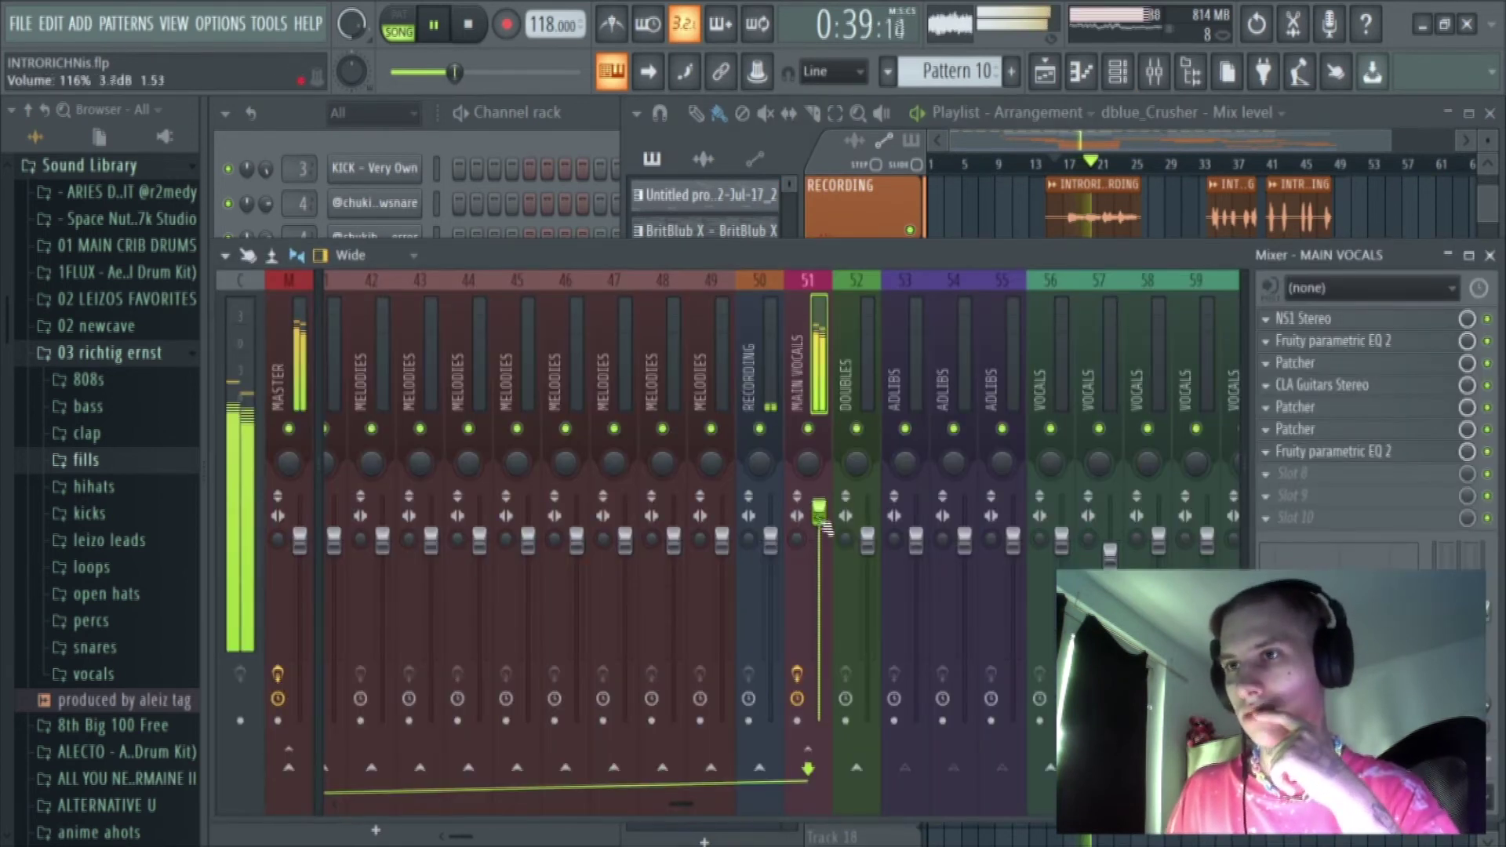
drag(826, 527, 829, 532)
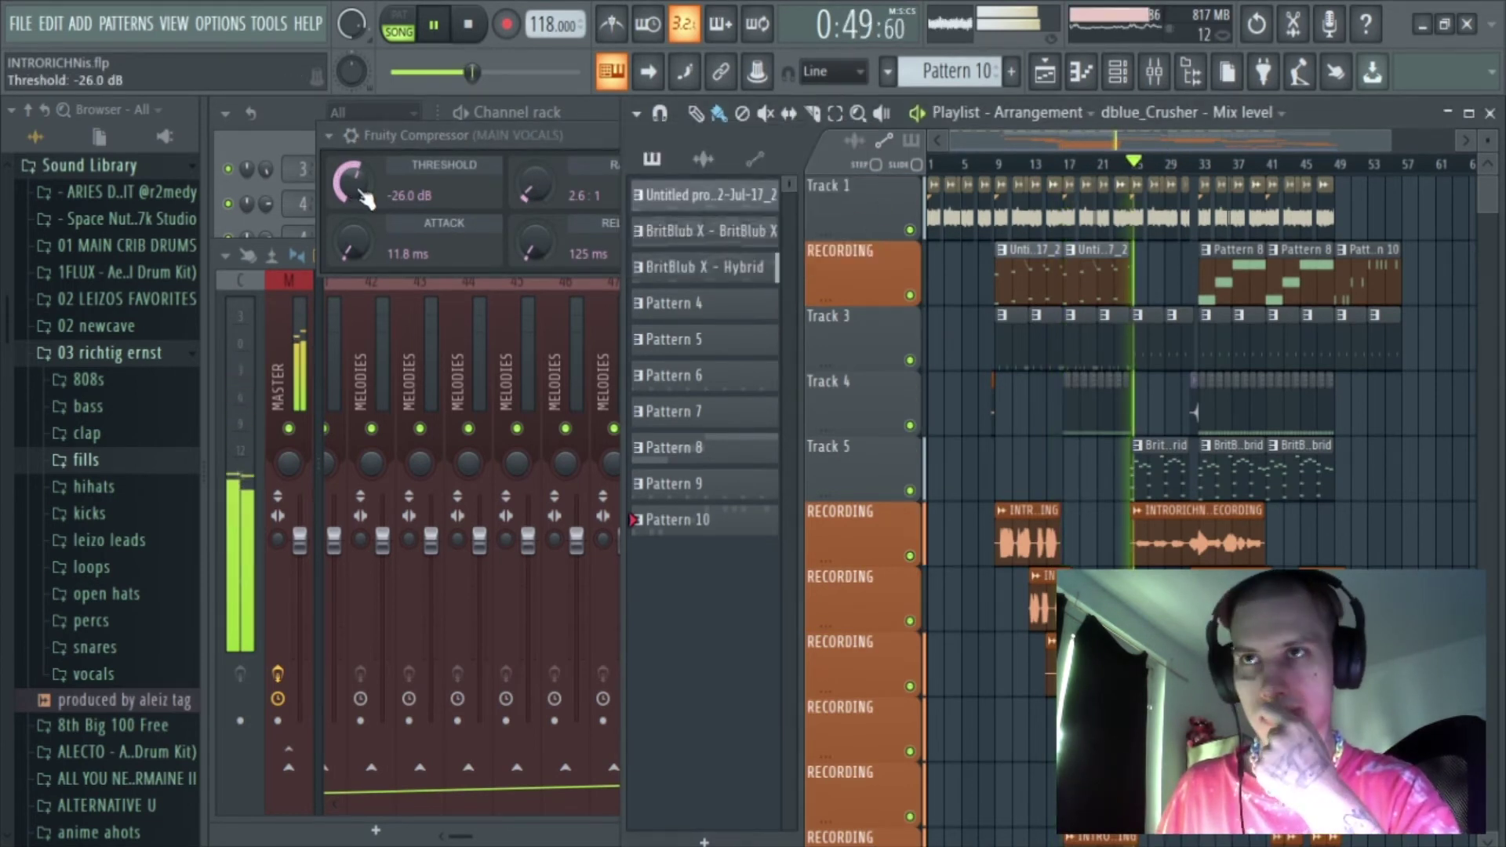
mouse_move(365, 200)
mouse_down()
mouse_move(364, 177)
mouse_move(355, 192)
mouse_up()
drag(536, 185, 535, 189)
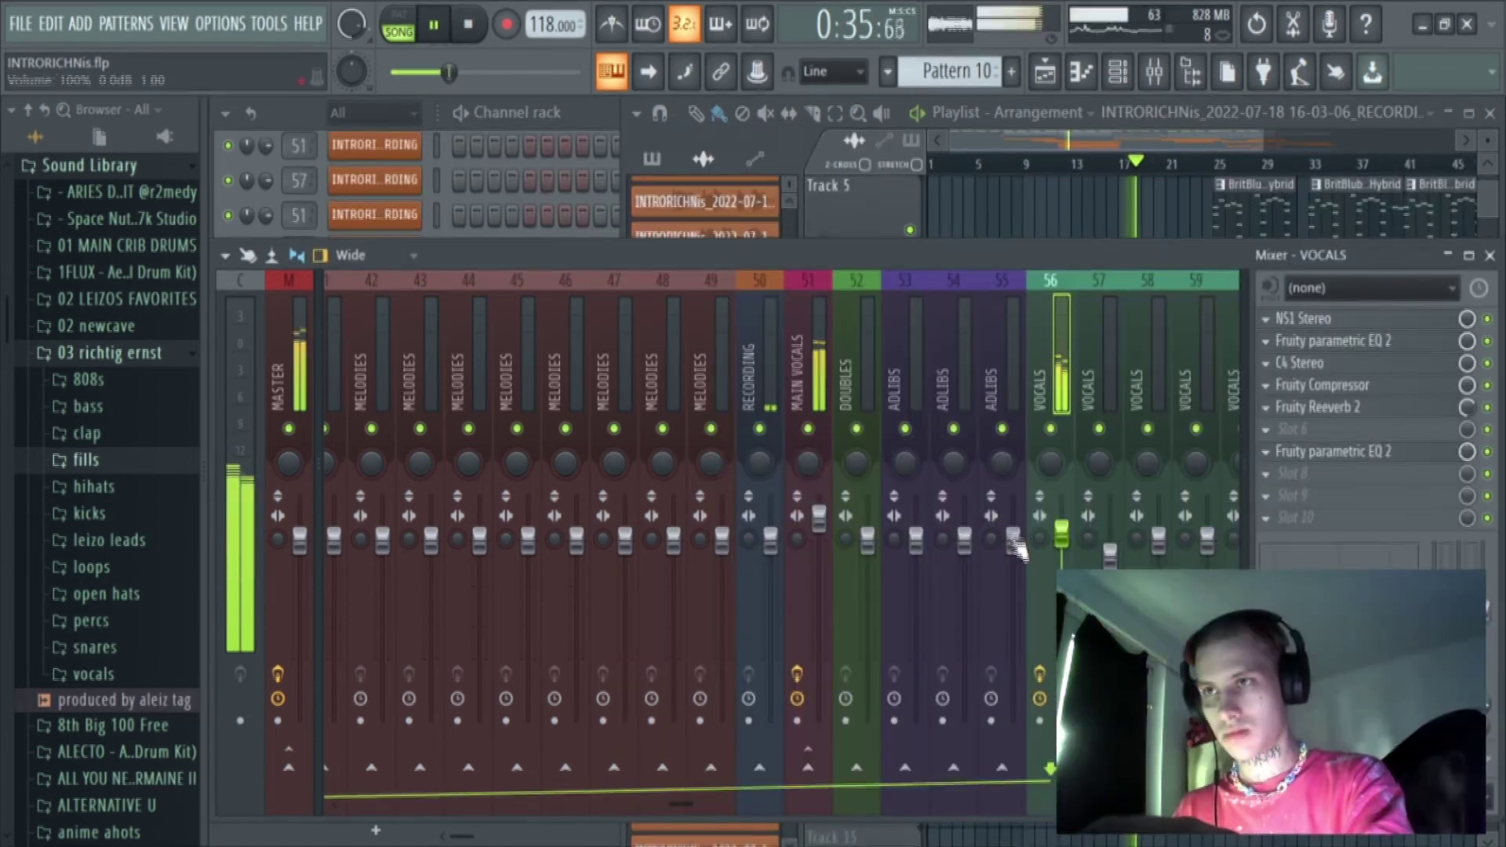
Step: Raise VOCALS track 56 to 4.0 dB and, in its last EQ, reduce the band 7 shelf, move band 3 lower and boost band 5
drag(1064, 549, 1066, 522)
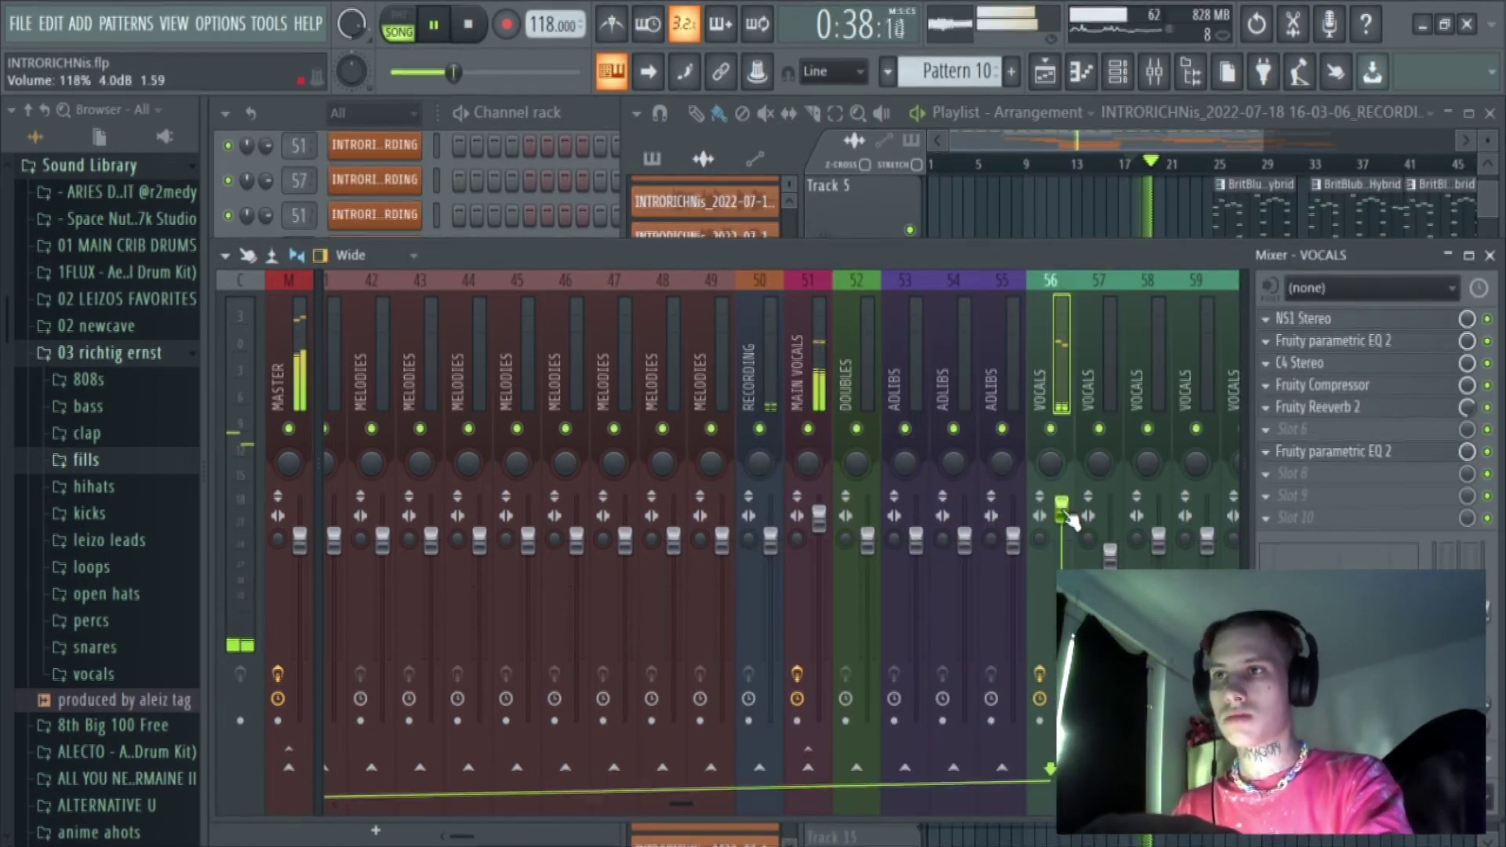
click(1328, 463)
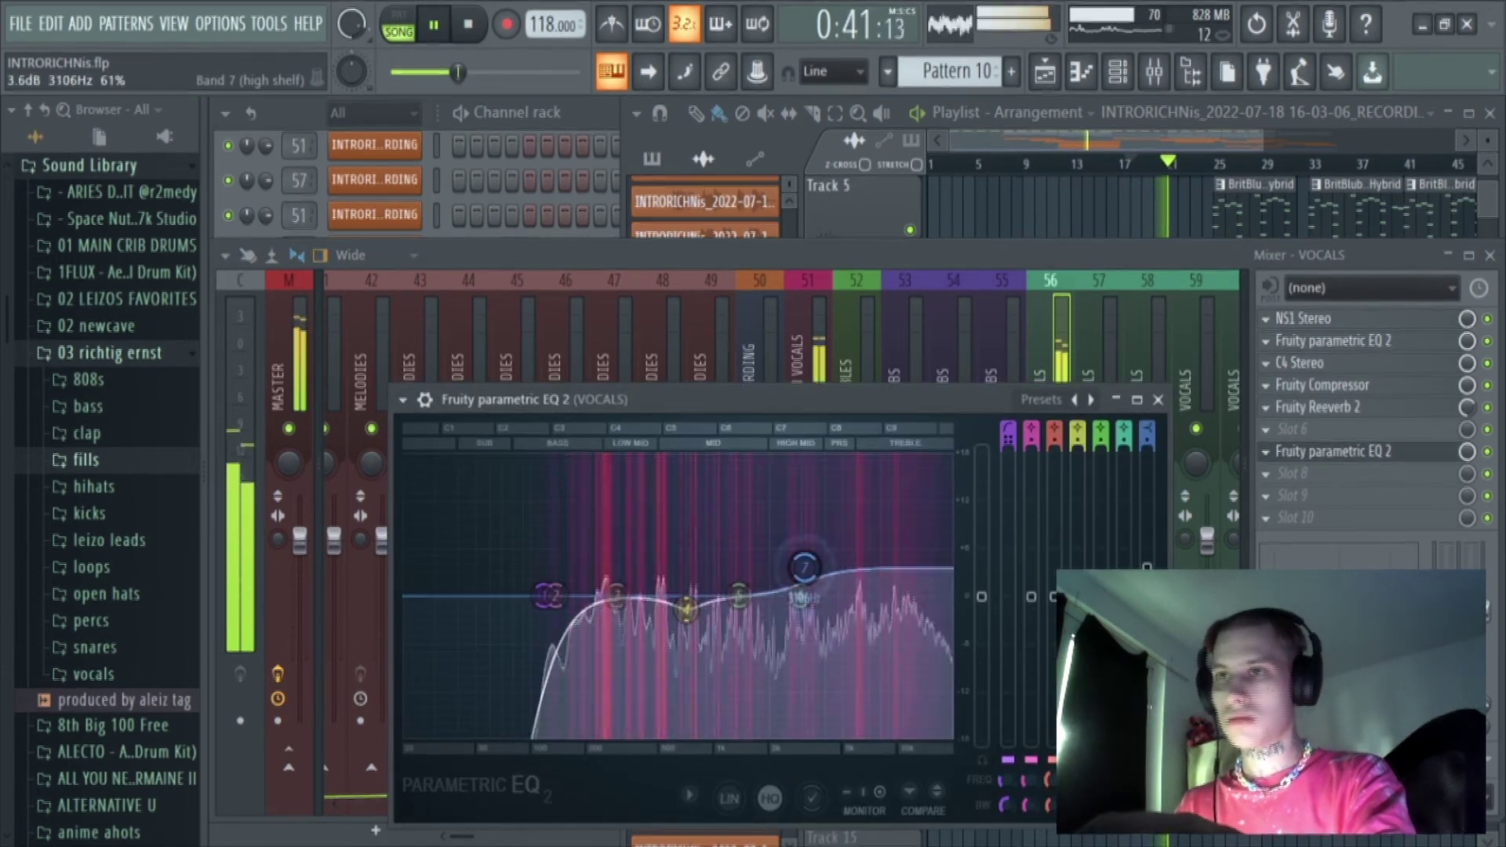
drag(805, 568, 793, 580)
drag(616, 596, 552, 595)
drag(738, 596, 731, 563)
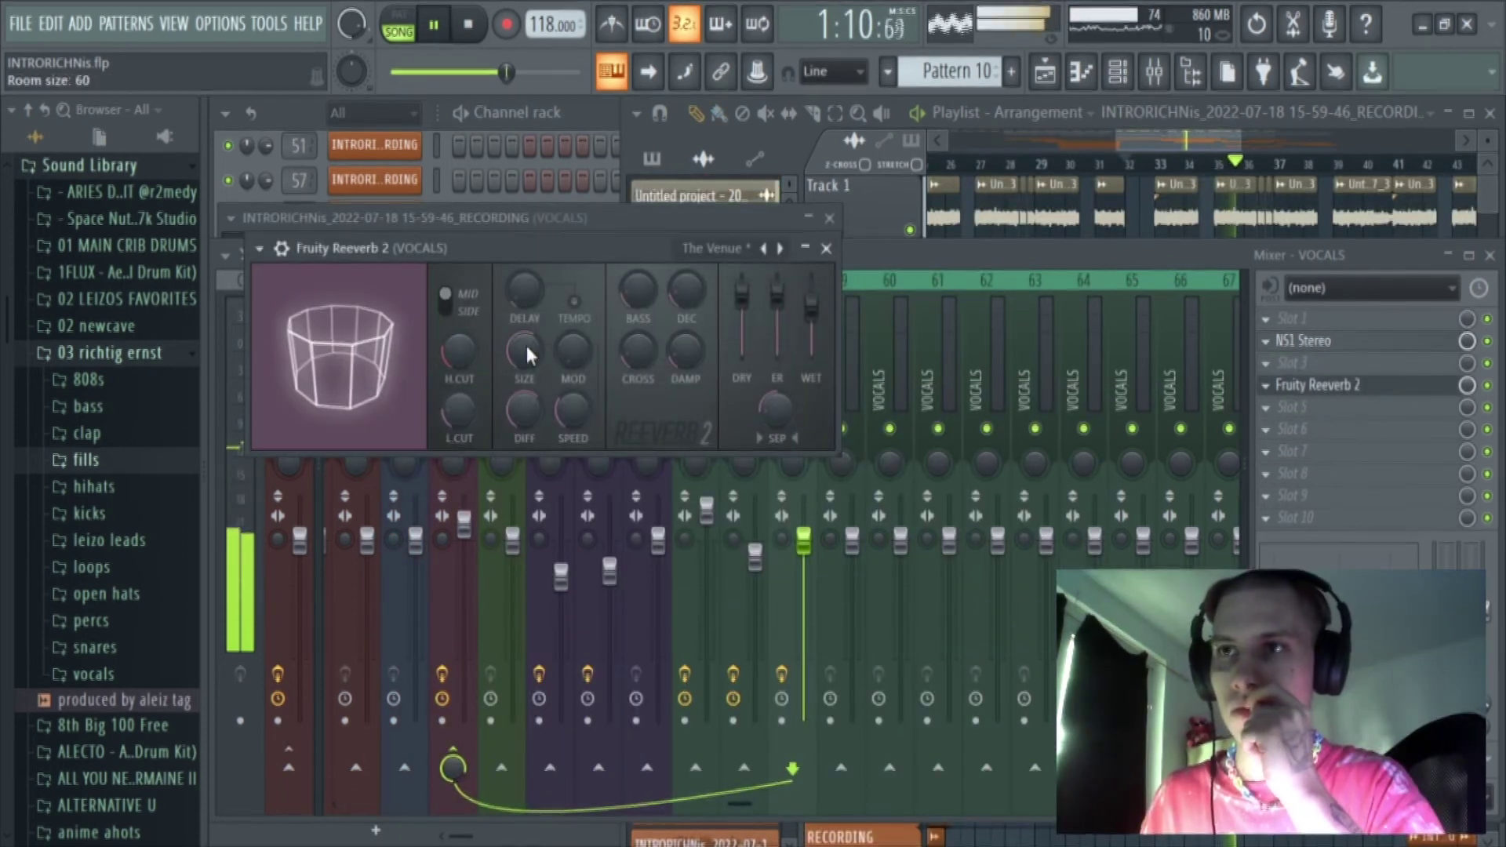
Step: In the VOCALS track's Fruity Reeverb 2, enlarge the room size, lower the wet level and set early reflections to 0%
scroll(524, 353, up, 5)
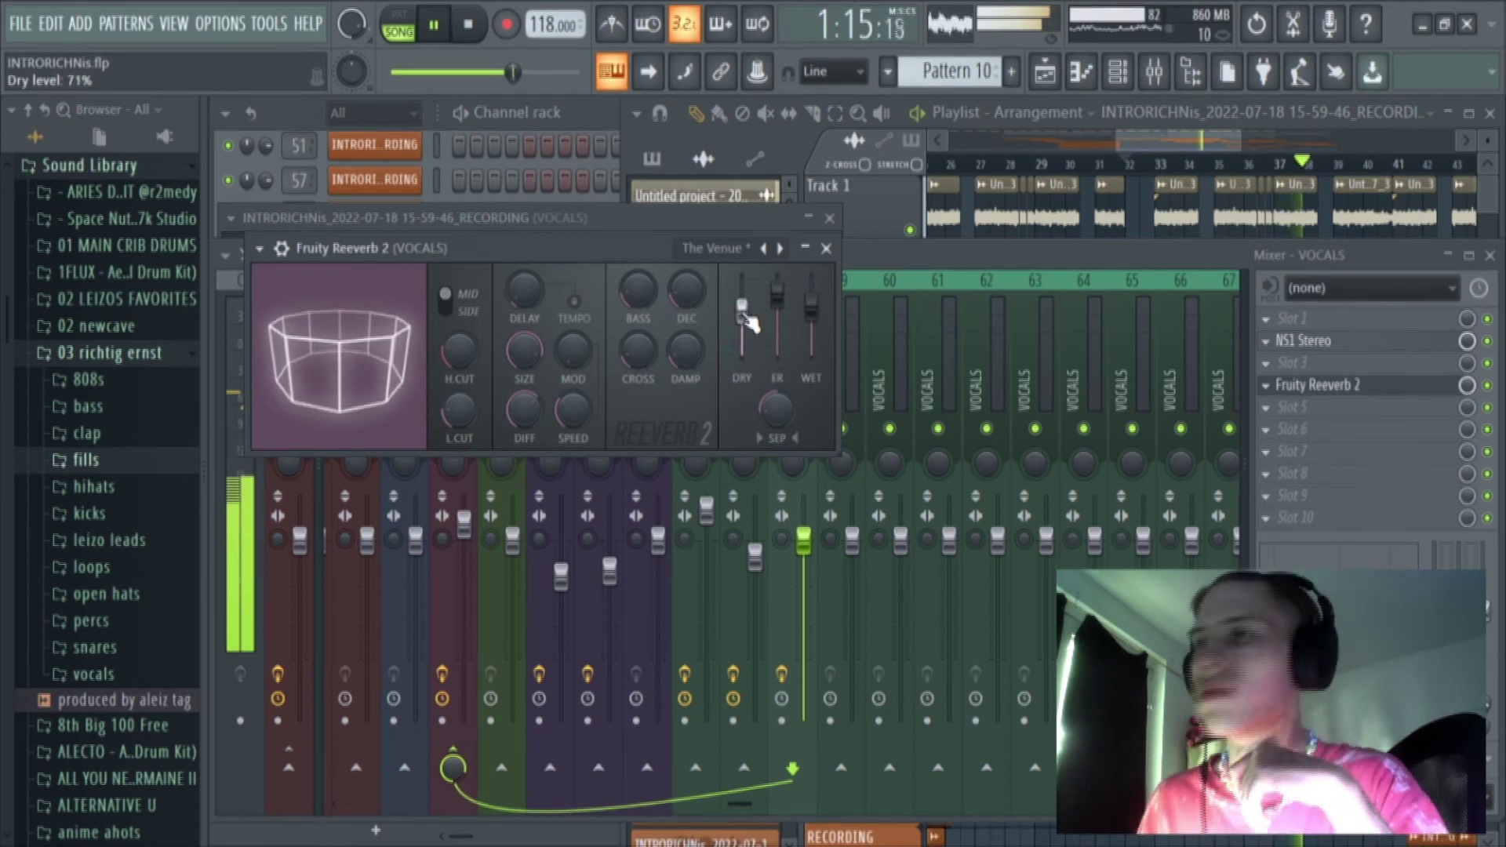
drag(812, 311, 778, 357)
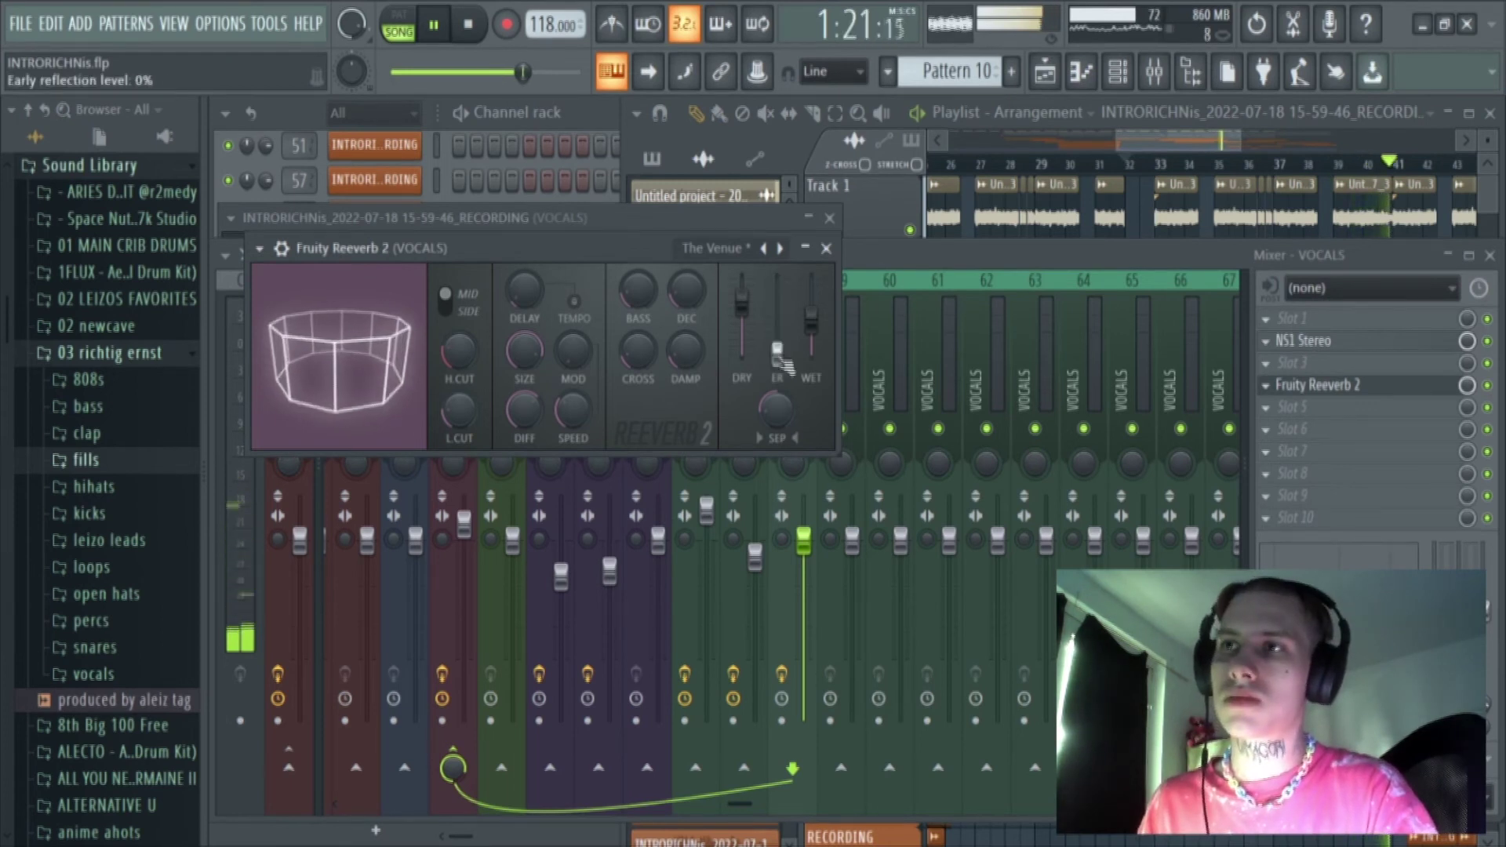
key(space)
key(space)
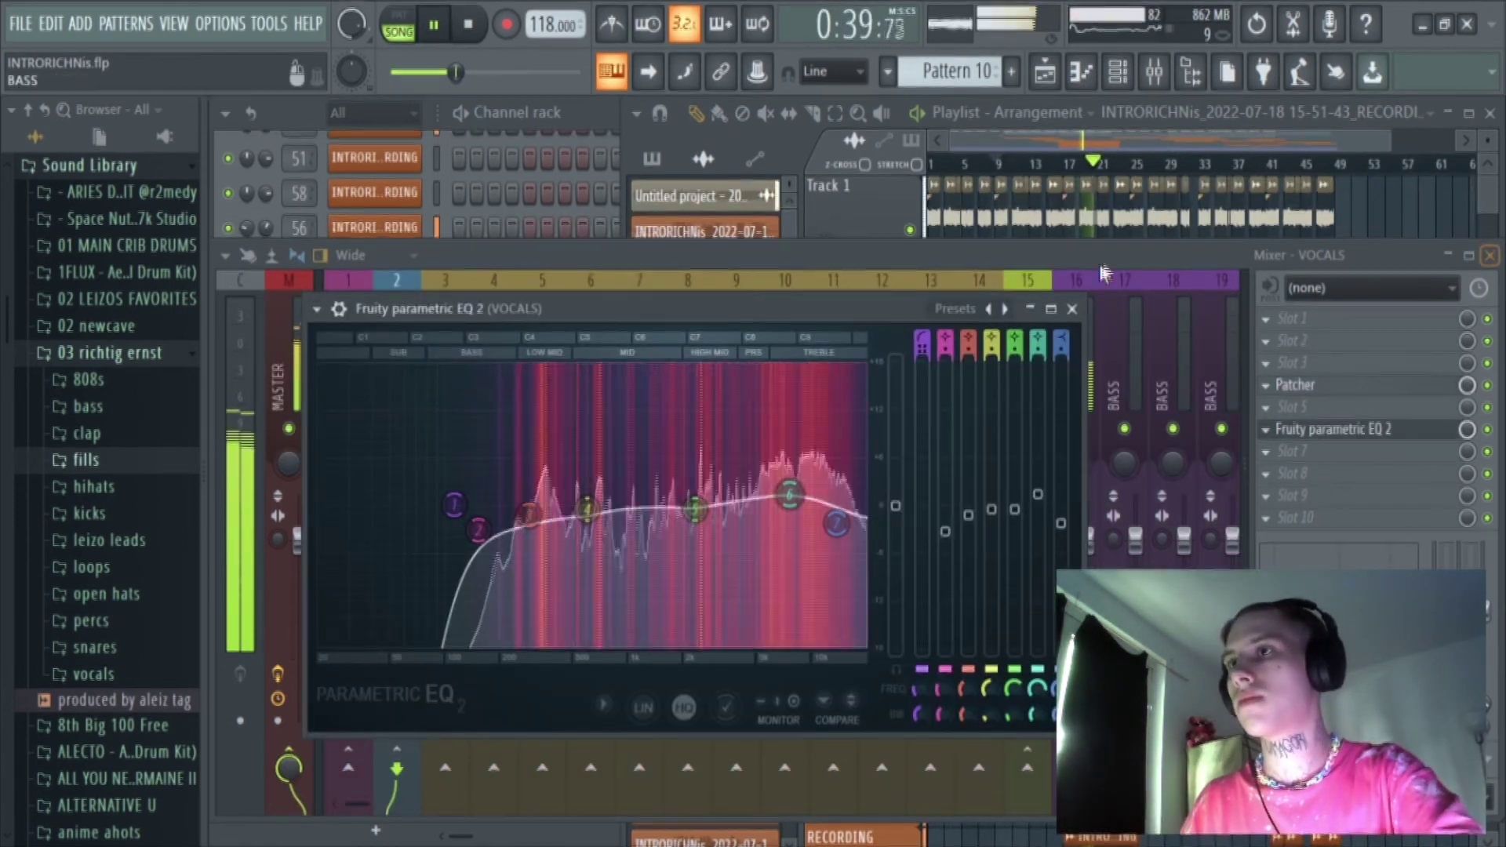
Step: Close the VOCALS equalizer and the mixer, and check the channel settings of the 15-57-17 recording clip
click(1037, 308)
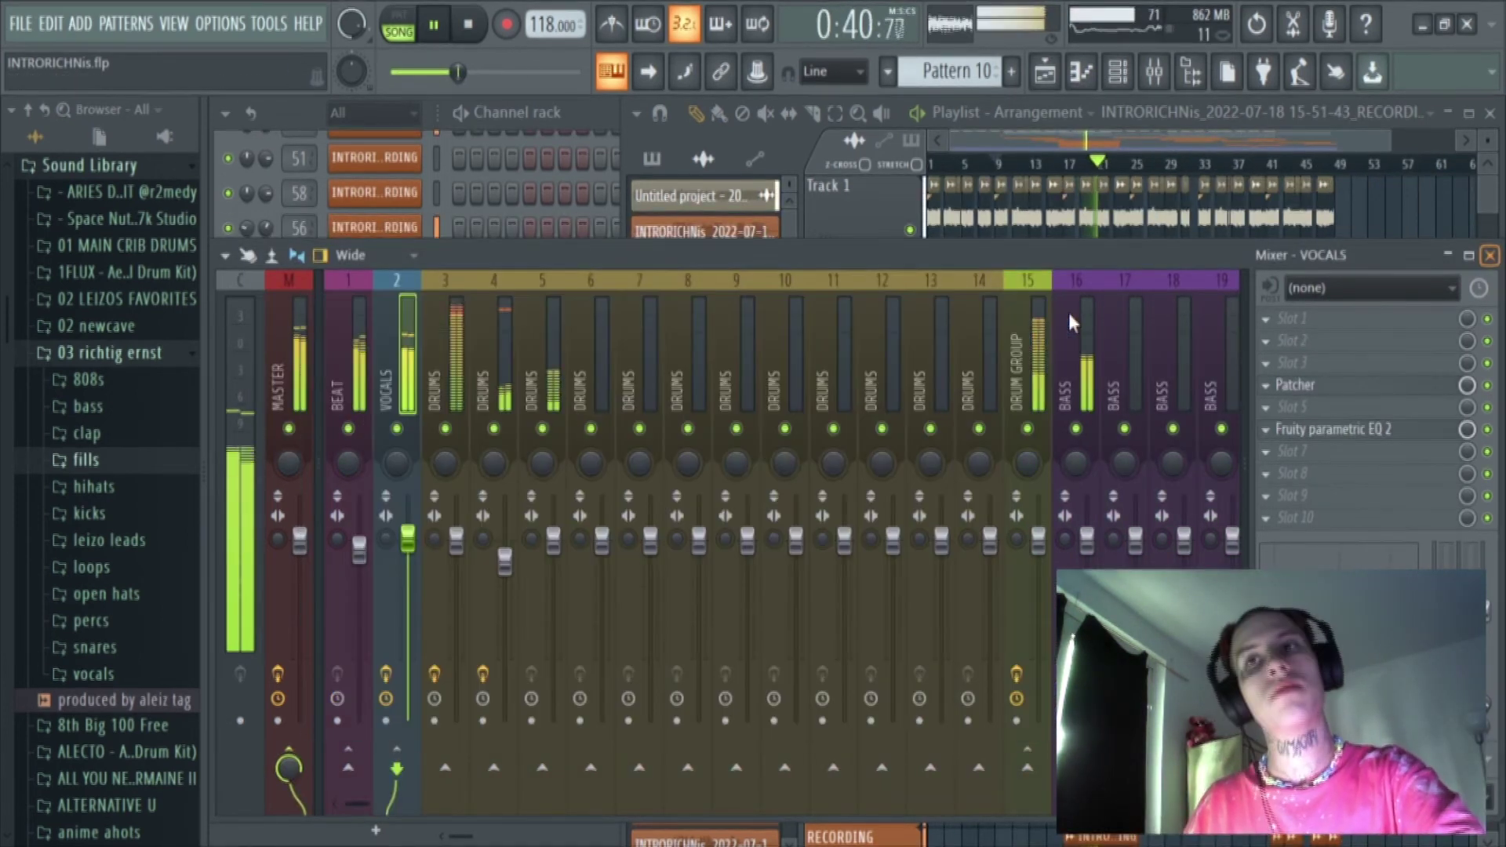
click(1489, 255)
double_click(1086, 663)
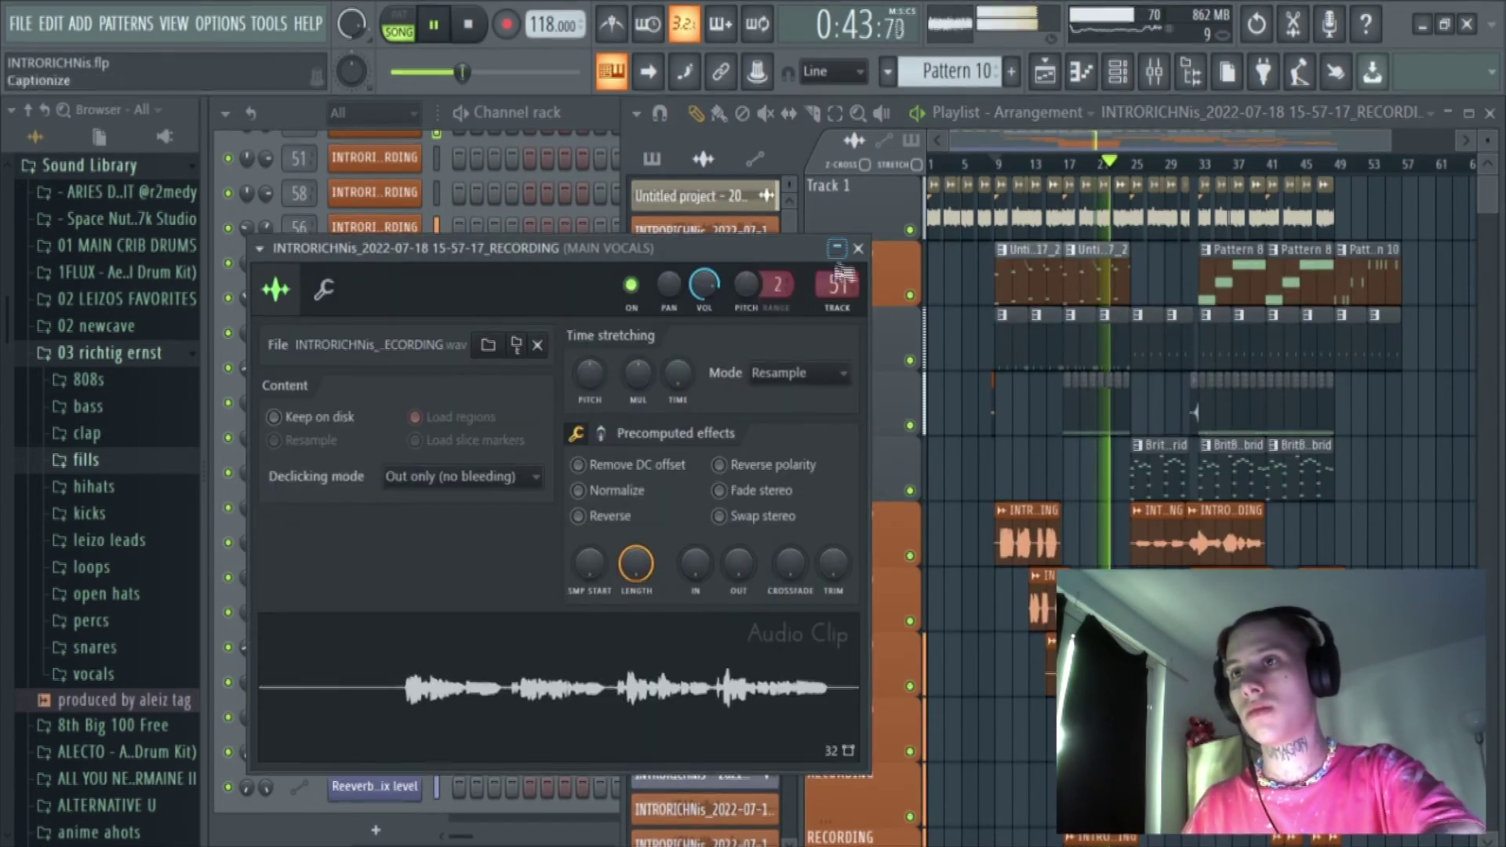
click(858, 248)
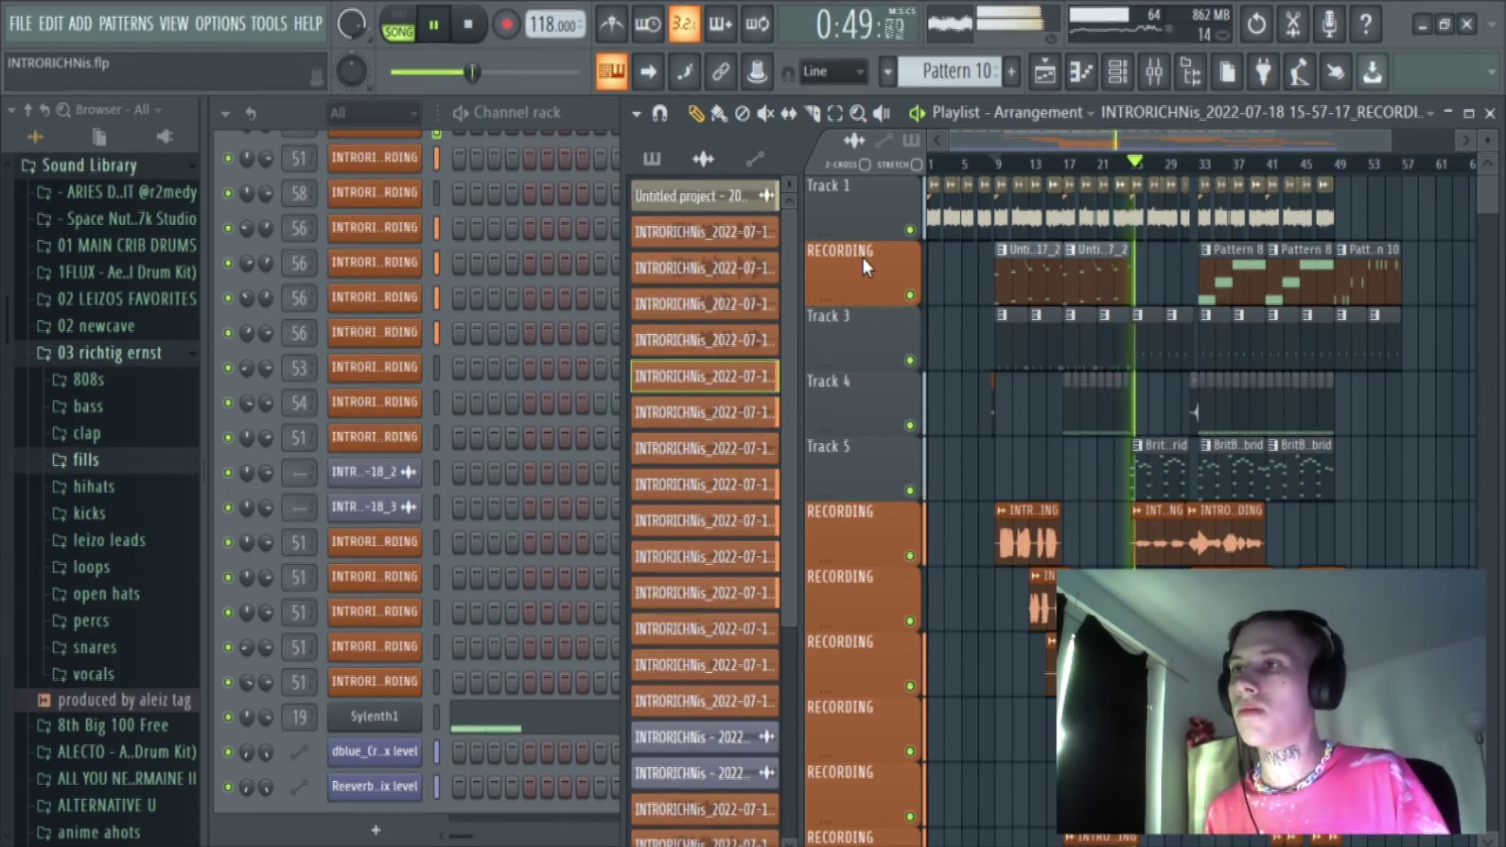
Step: Set the precomputed Boost effect of the 15-57-17 MAIN VOCALS recording clip to 7%, and close its channel settings
double_click(1078, 663)
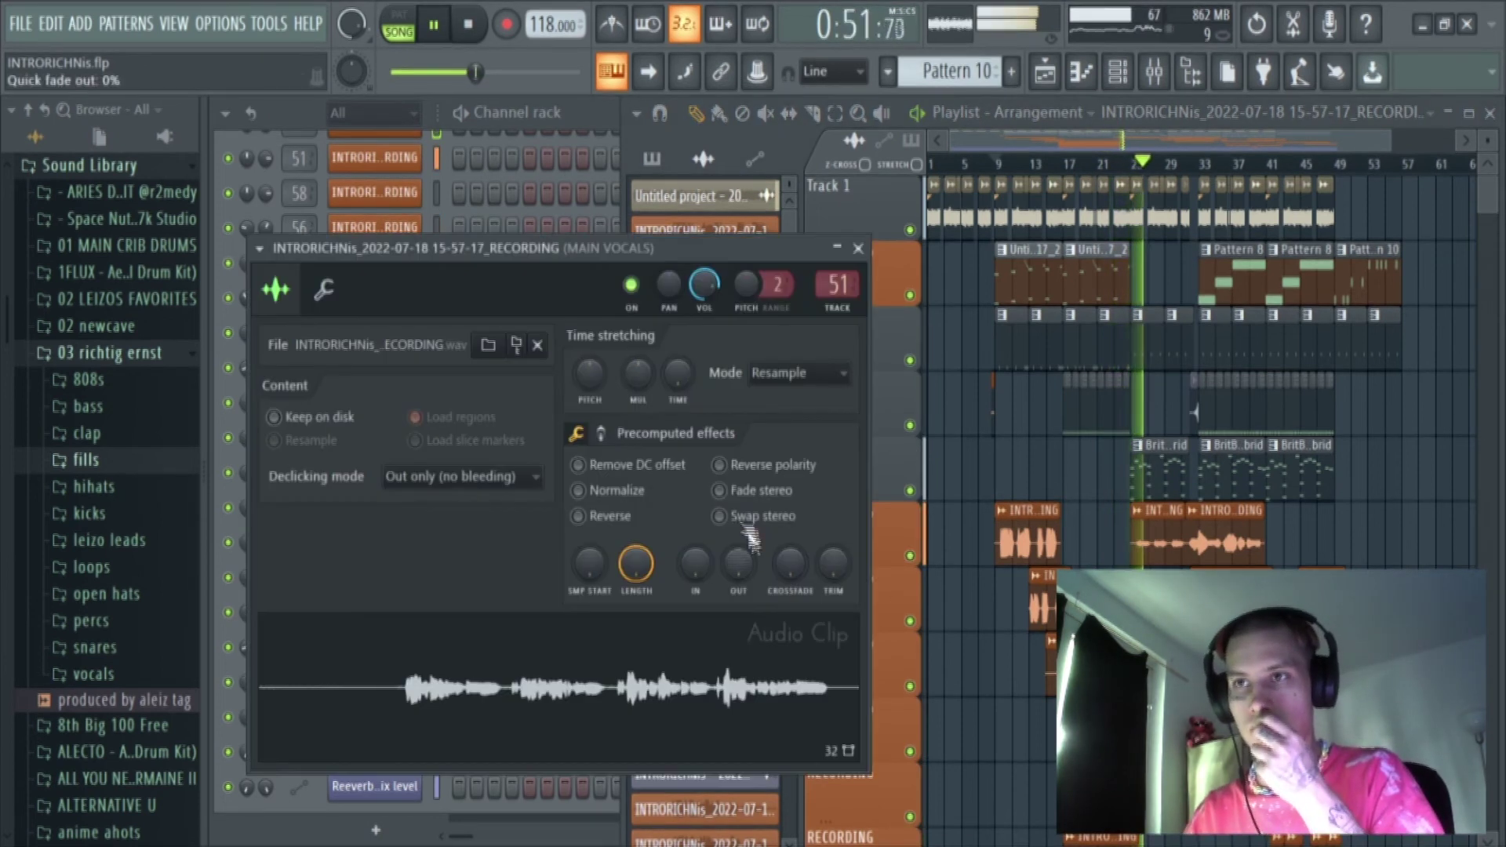
click(602, 435)
drag(591, 475, 591, 458)
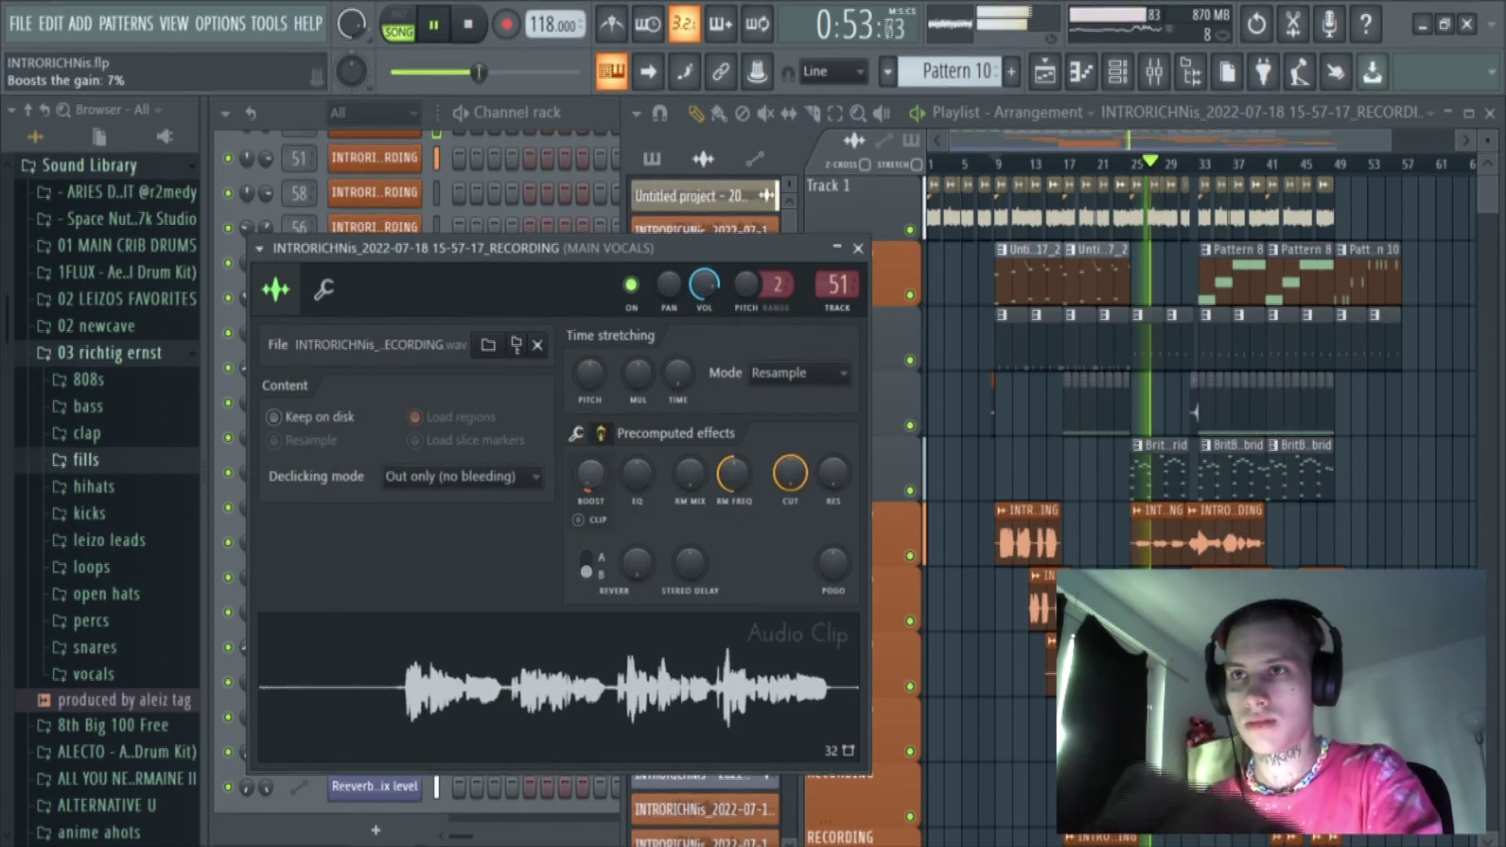
key(Escape)
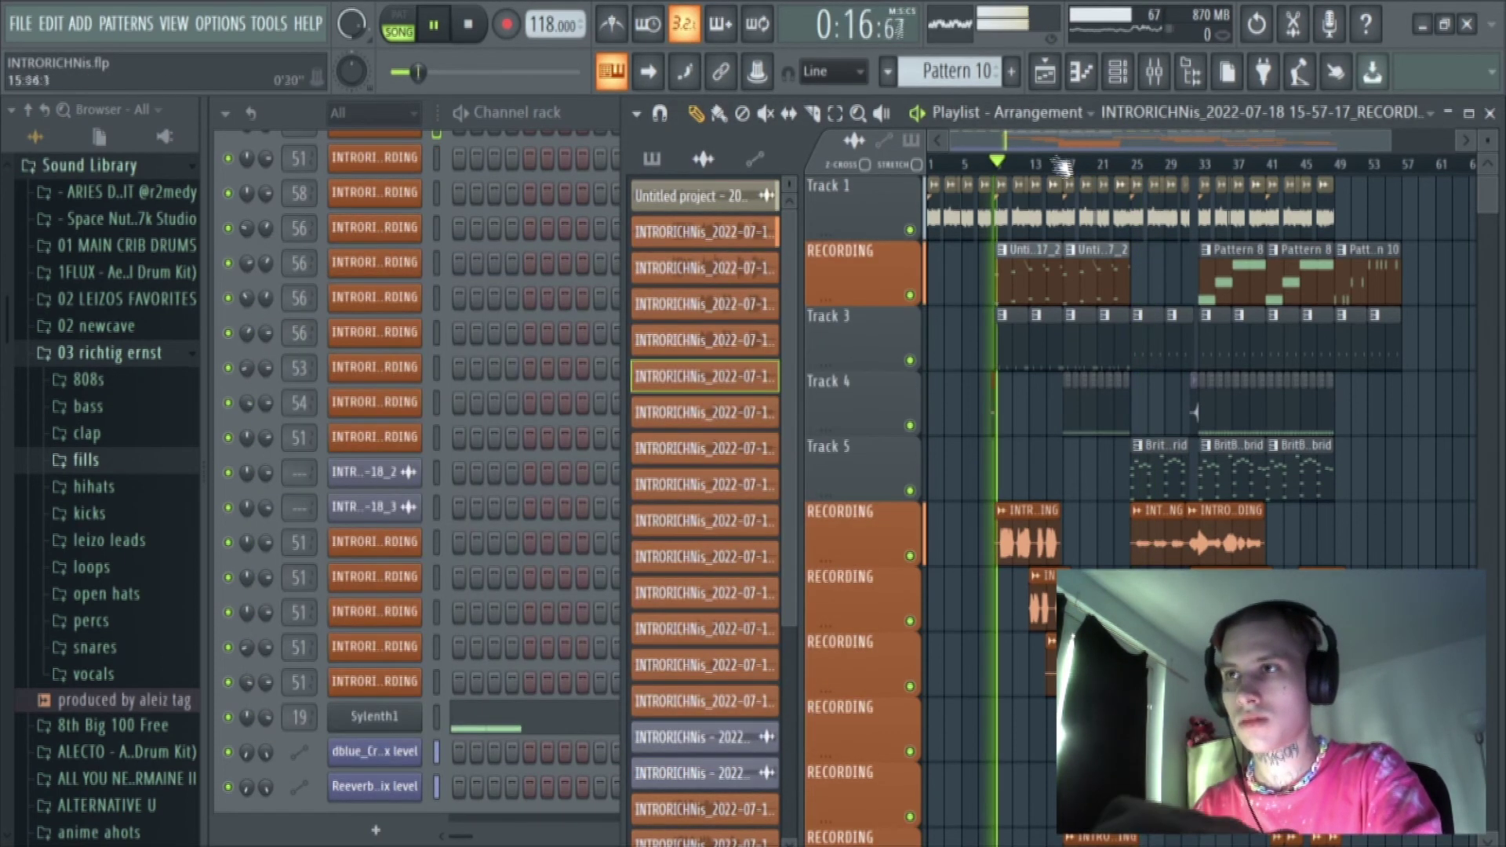
Step: Audition the arrangement from around bar 15 onward to check the boosted vocal clip in the mix
click(1048, 167)
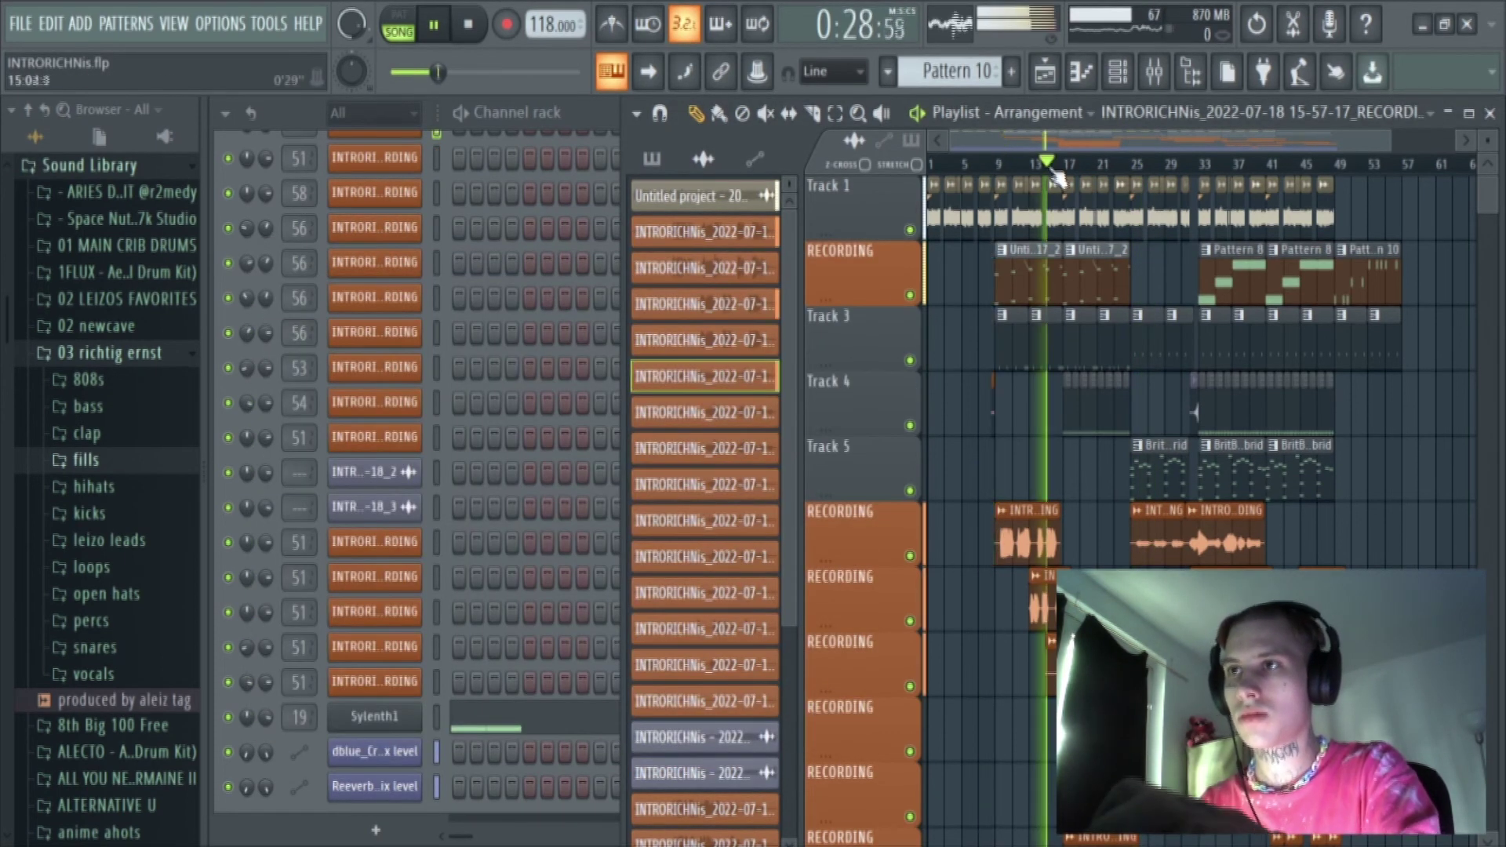
click(1064, 168)
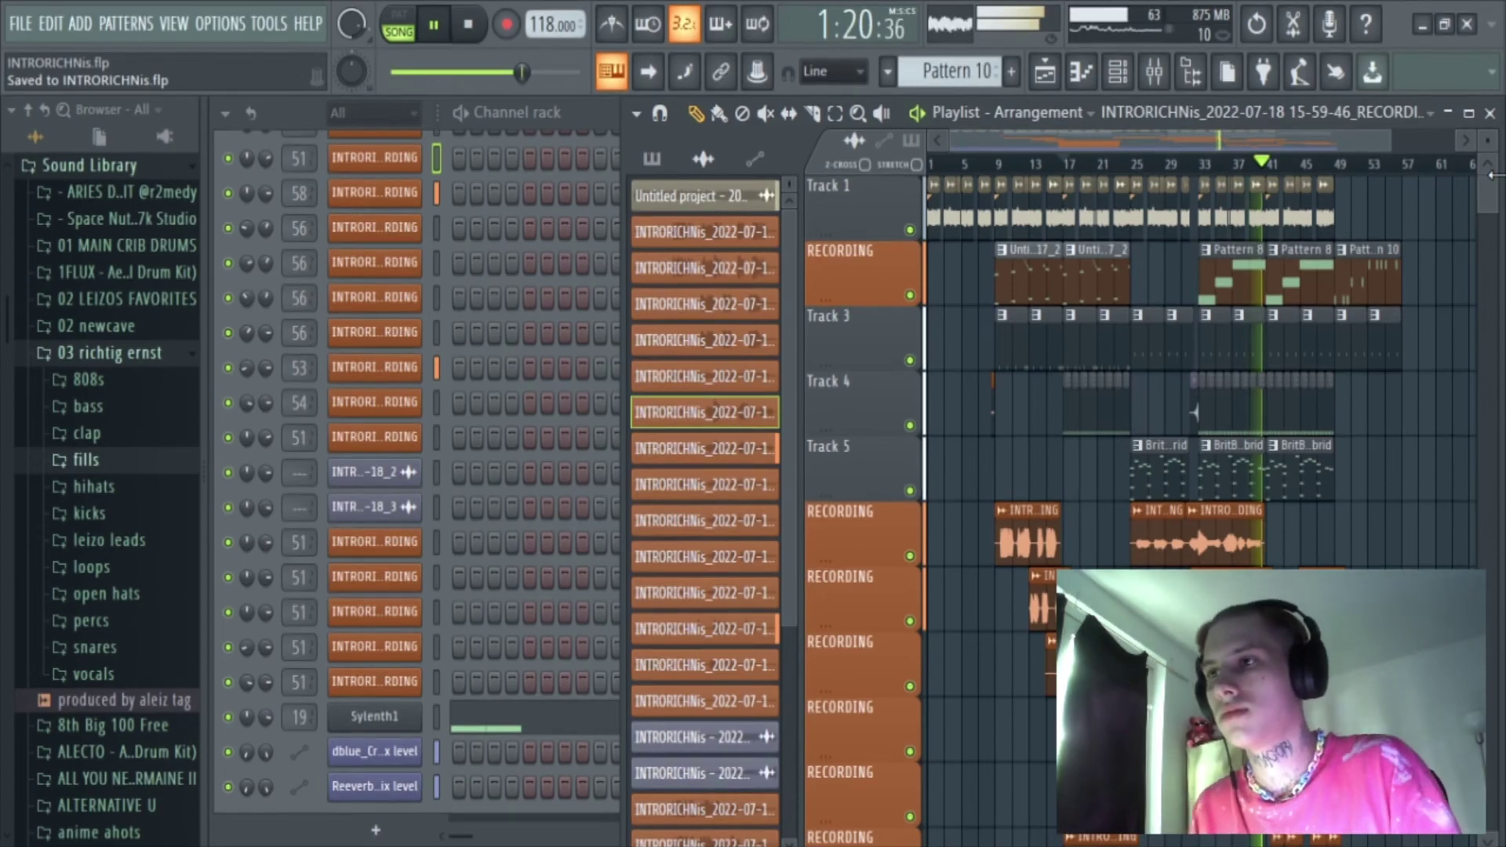